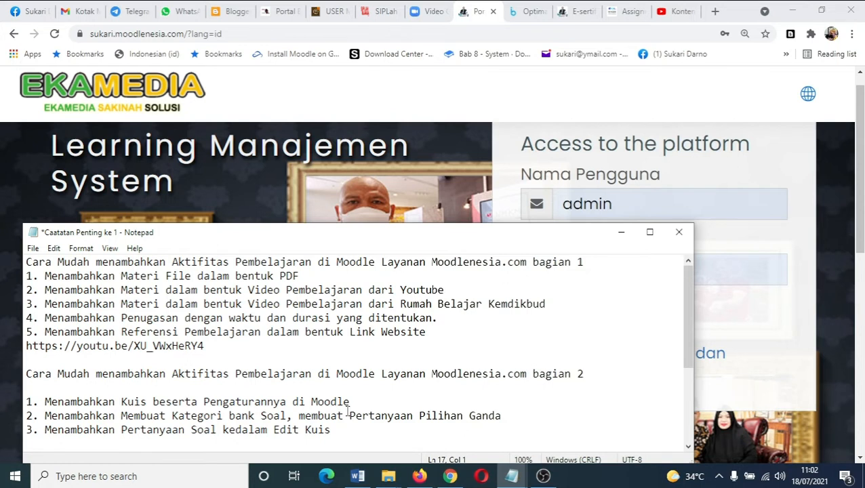
# - Minimize the notes window and log in to the learning platform with the saved credentials
pyautogui.click(620, 234)
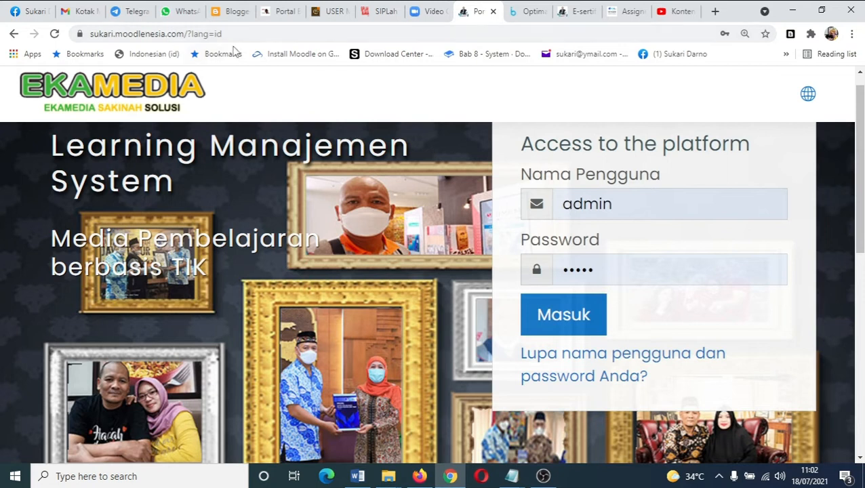
pyautogui.click(571, 318)
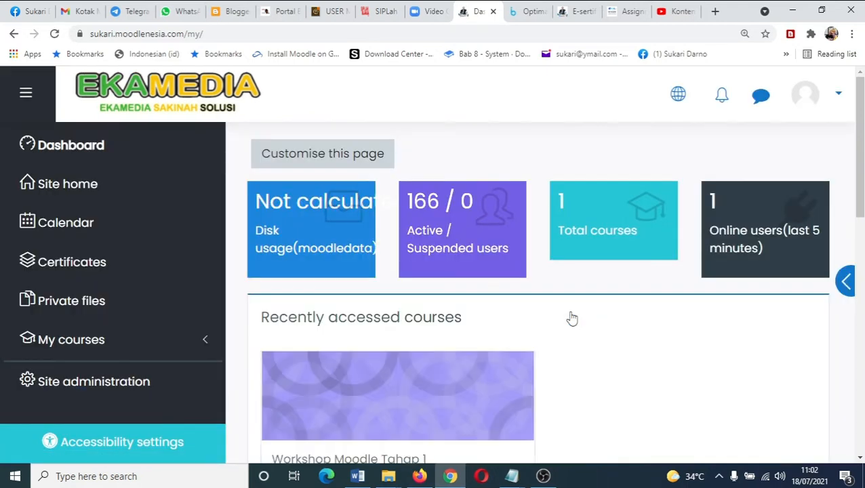
# - Open the course Workshop Elearning Sekolah Menggunakan Moodle from the recently accessed courses
pyautogui.scroll(-2, 473, 376)
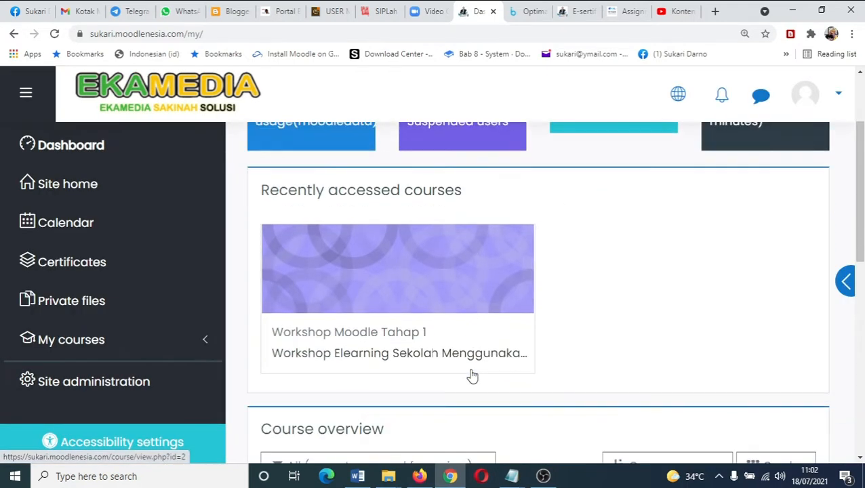
pyautogui.click(396, 359)
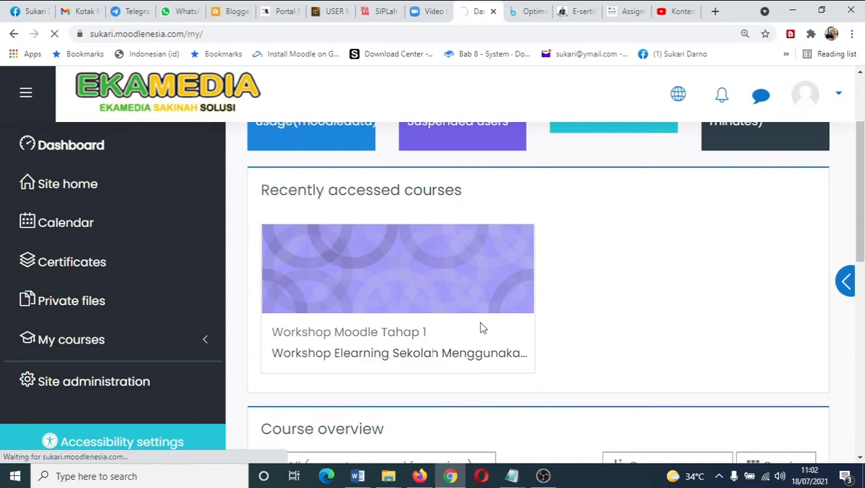
# - Scroll through the course page to review its sections, videos and resources
pyautogui.scroll(-3, 566, 331)
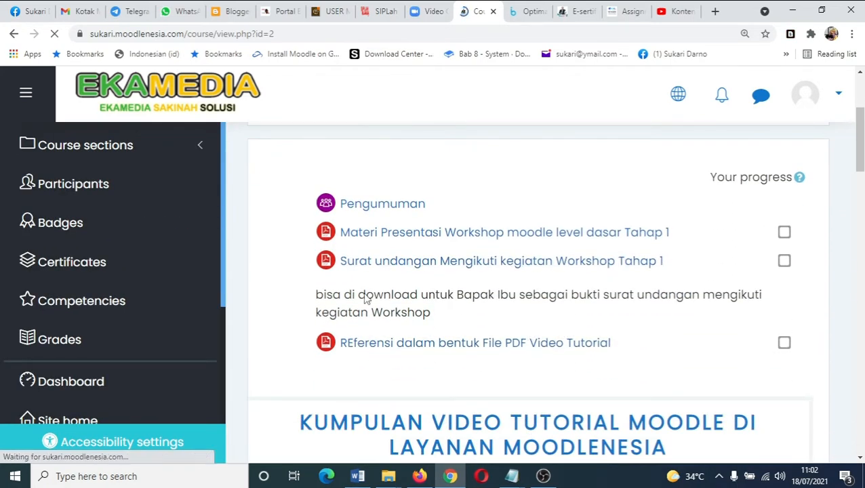
pyautogui.scroll(-9, 530, 329)
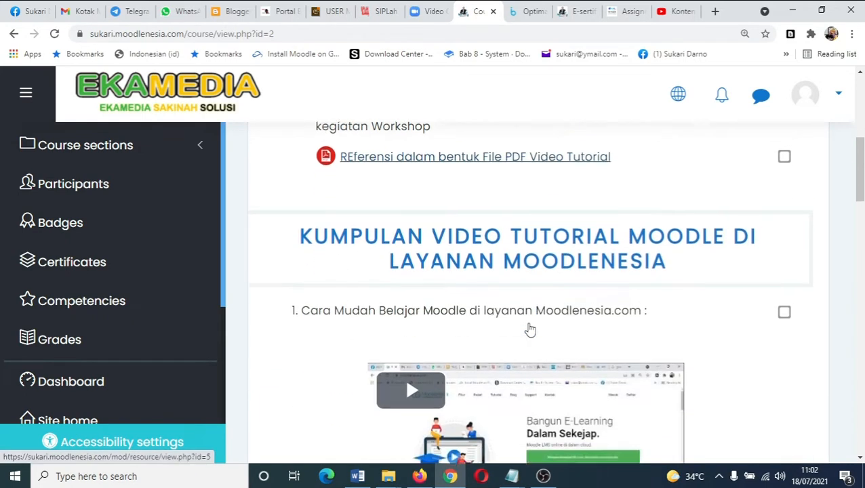
pyautogui.scroll(-9, 530, 328)
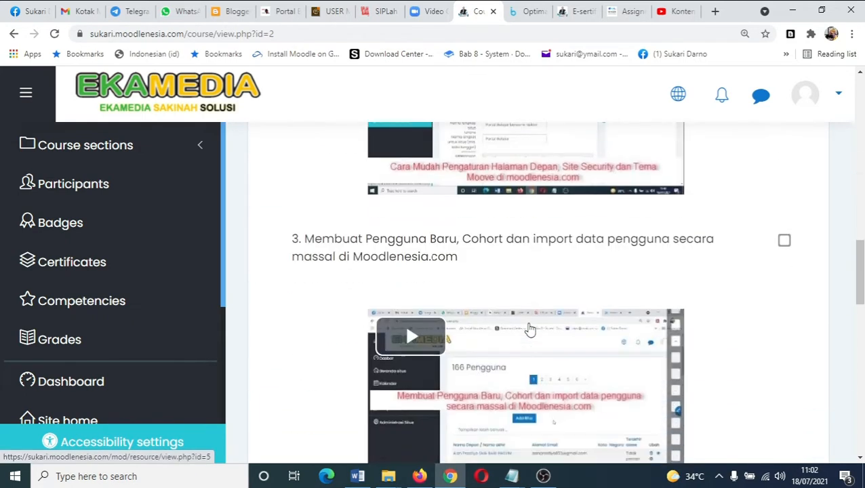
pyautogui.scroll(-8, 530, 329)
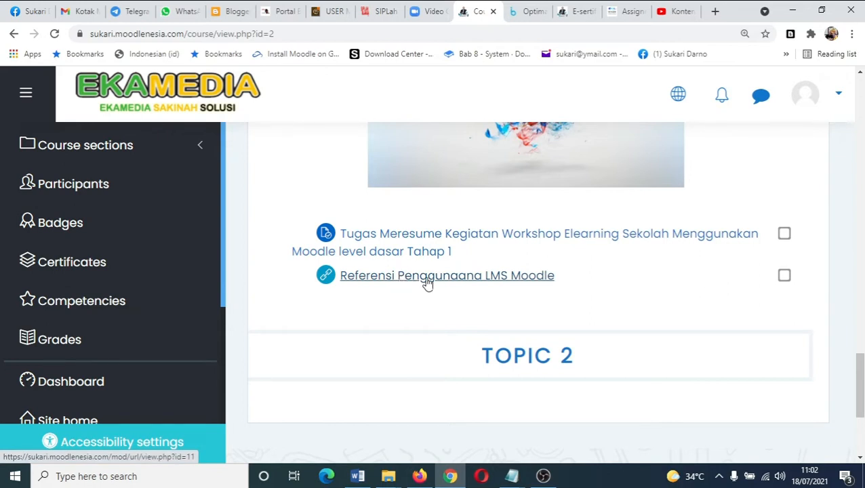
pyautogui.scroll(3, 737, 258)
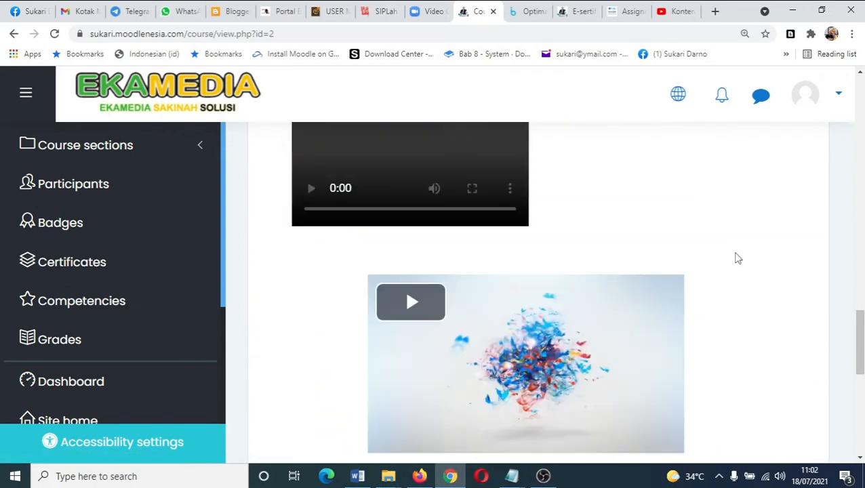
pyautogui.scroll(5, 737, 258)
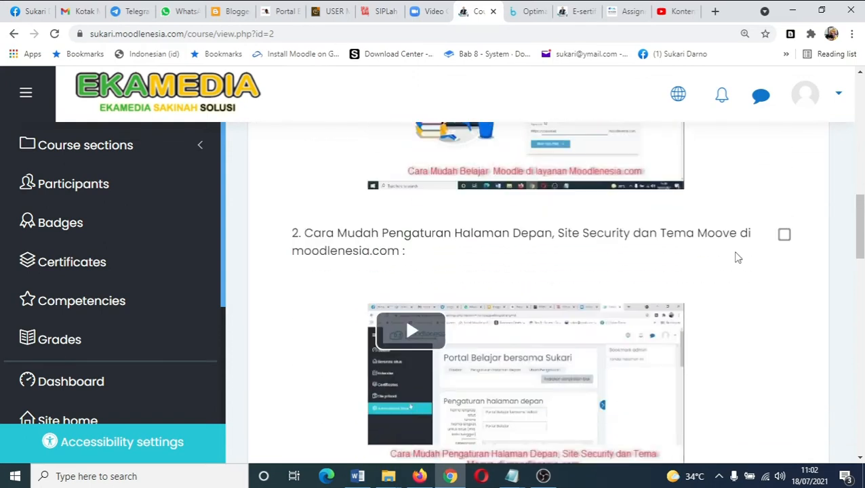
pyautogui.scroll(-8, 737, 258)
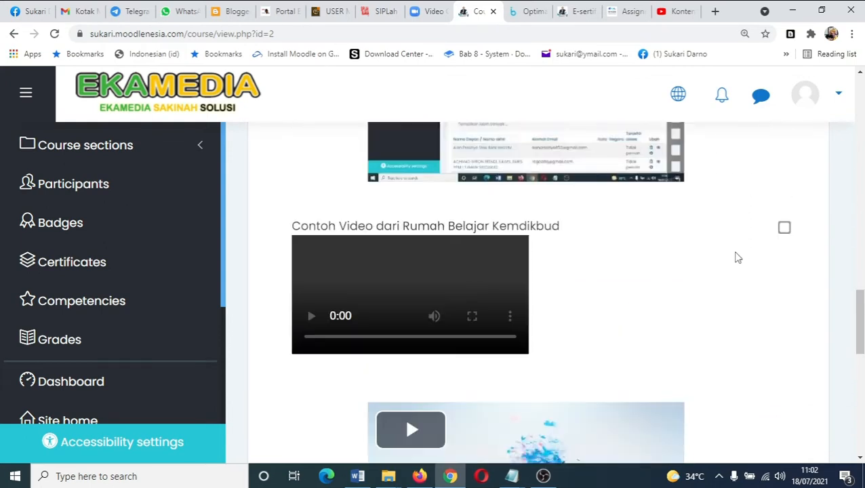
pyautogui.scroll(15, 737, 257)
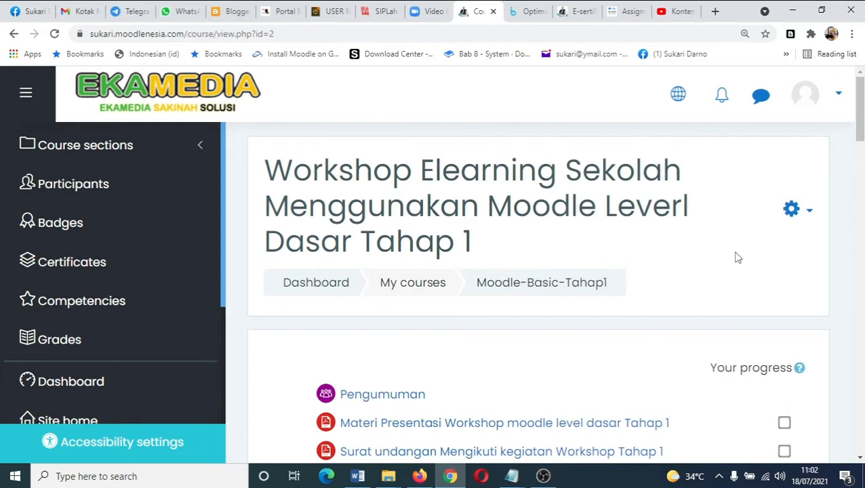
# - Switch the site language to Indonesian (id)
pyautogui.click(803, 219)
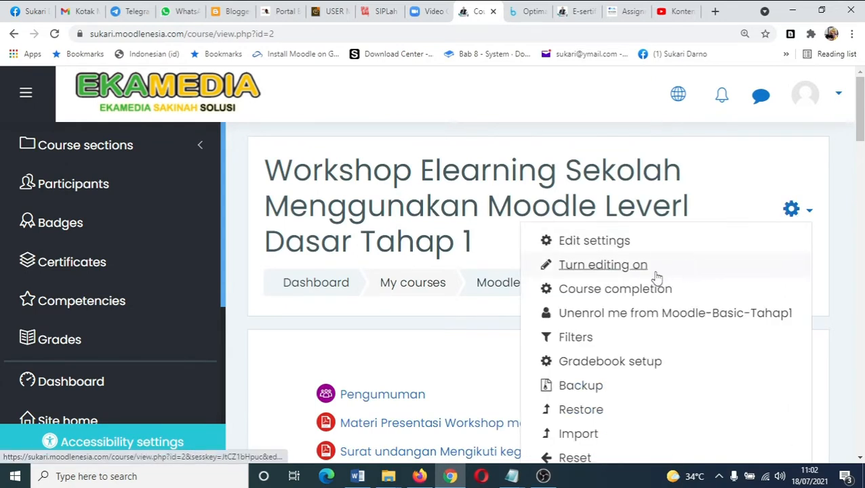
pyautogui.click(680, 96)
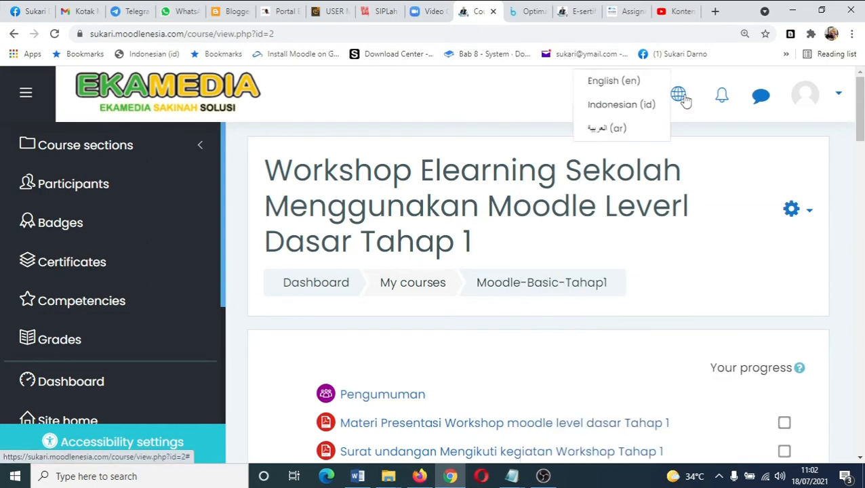
pyautogui.click(627, 126)
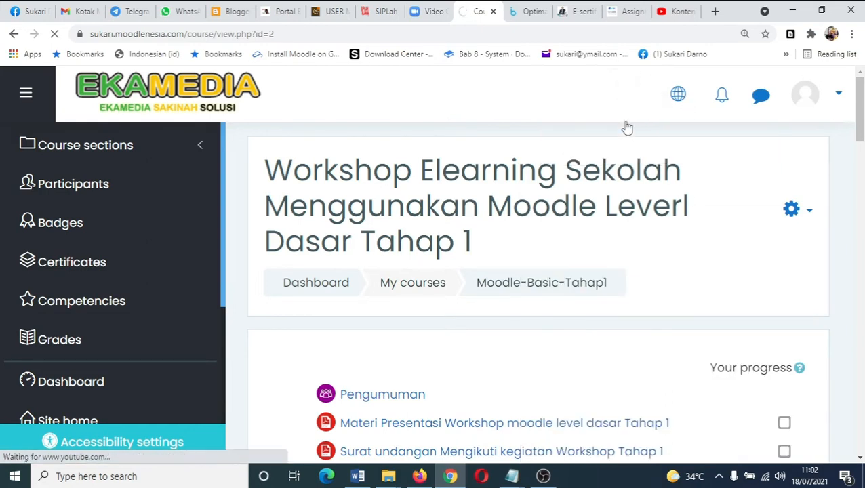
# - Turn editing mode on for the course
pyautogui.click(791, 211)
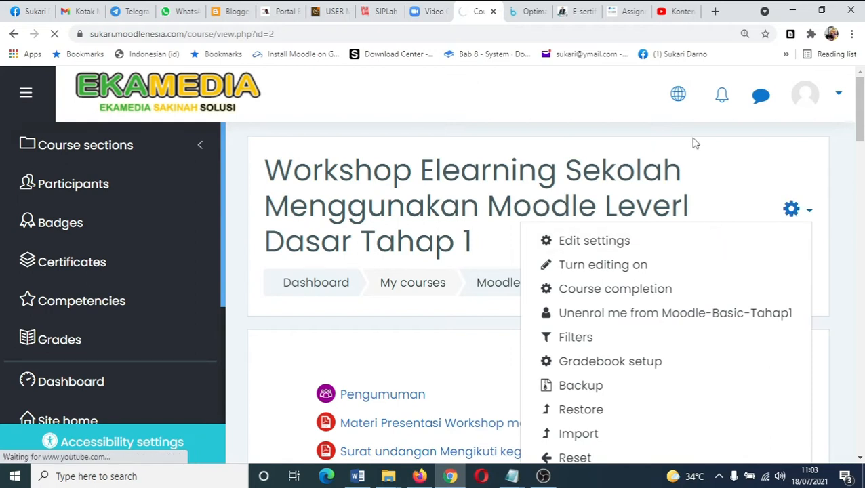
pyautogui.click(792, 211)
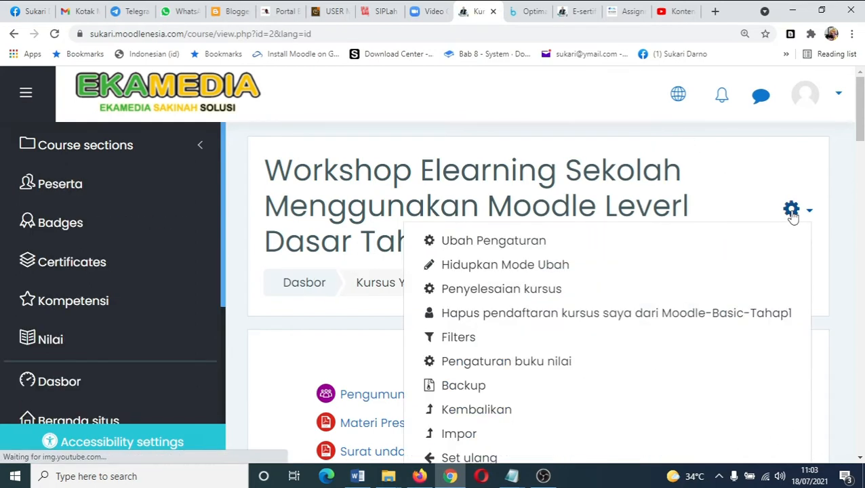
pyautogui.click(554, 267)
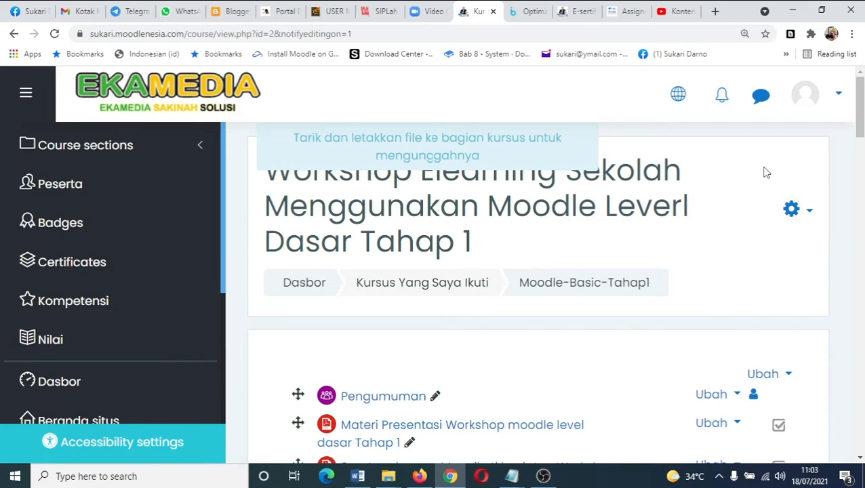
# - Add a new Kuis activity to the section just above Topik 2
pyautogui.scroll(-3, 670, 330)
pyautogui.scroll(-10, 670, 335)
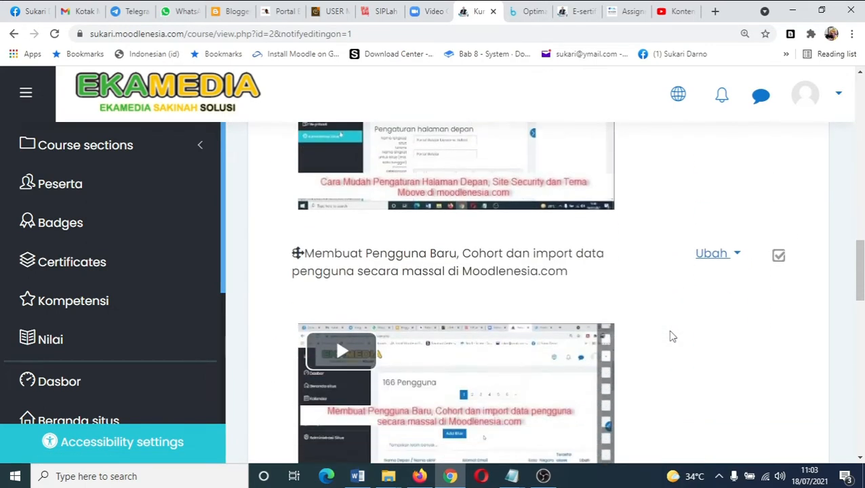
pyautogui.scroll(-8, 672, 336)
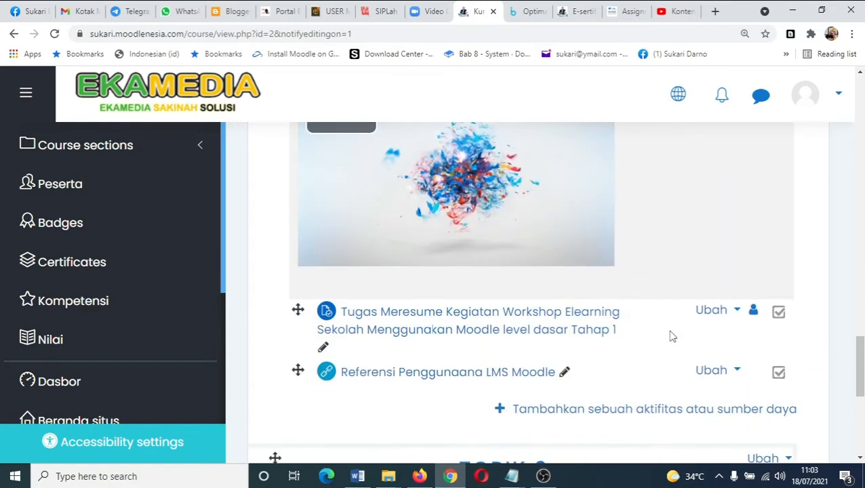
pyautogui.scroll(-2, 671, 336)
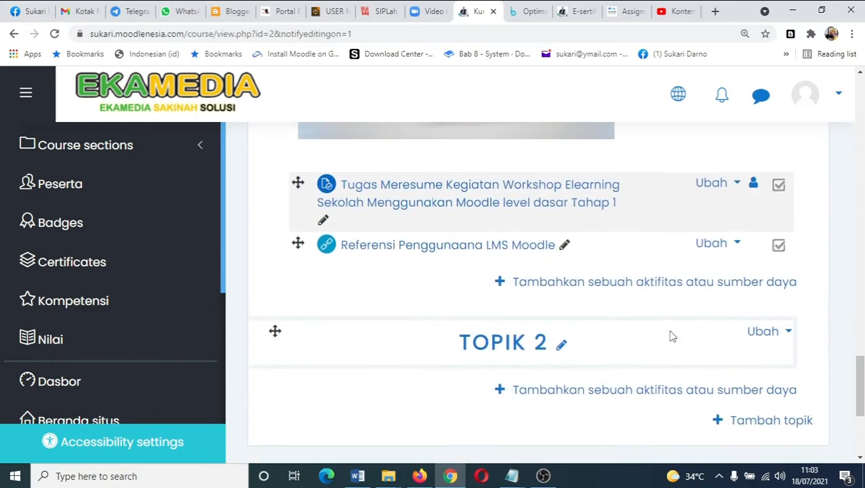
pyautogui.click(666, 284)
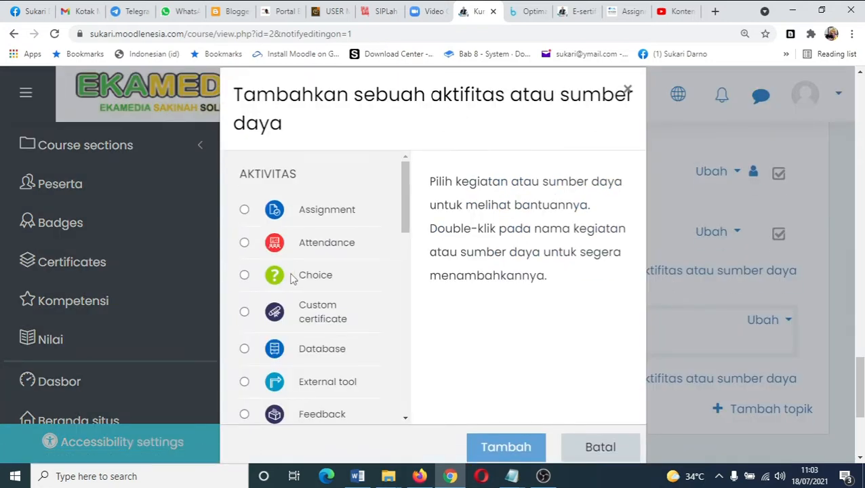
pyautogui.scroll(-1, 292, 278)
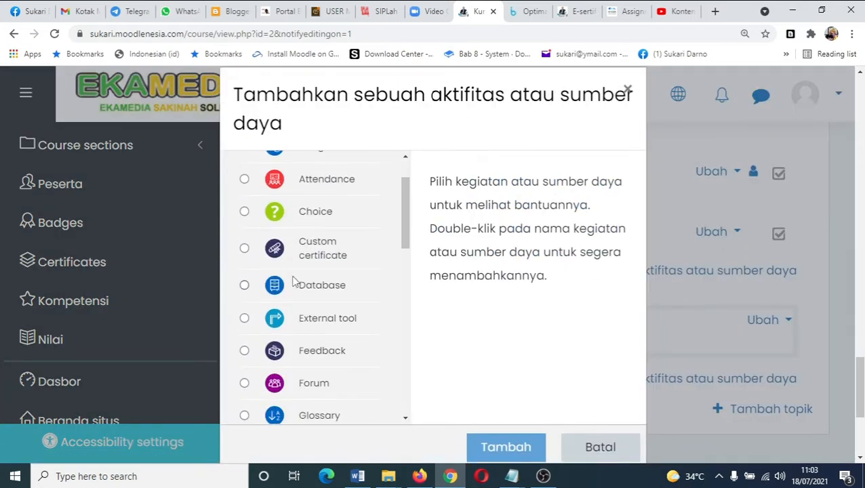
pyautogui.scroll(-3, 293, 280)
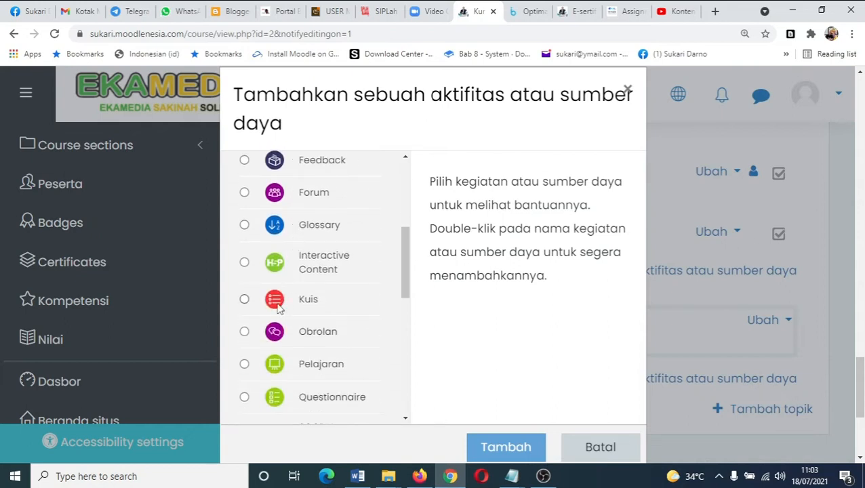
pyautogui.click(278, 304)
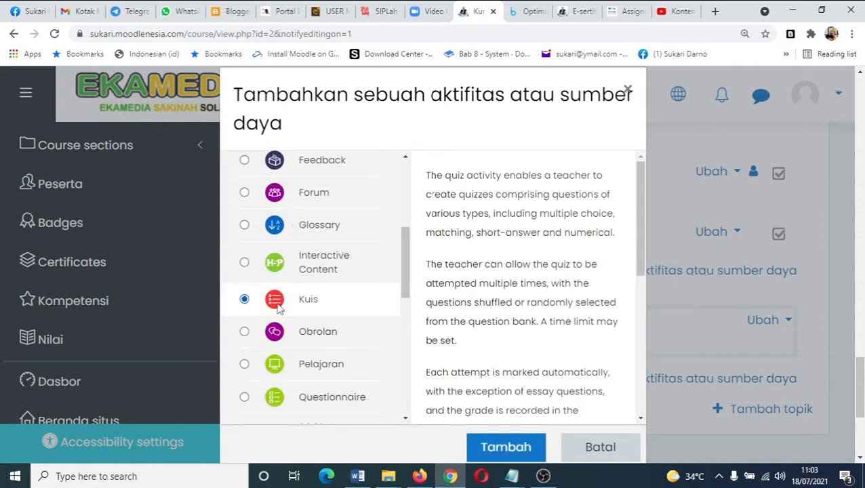
pyautogui.click(499, 450)
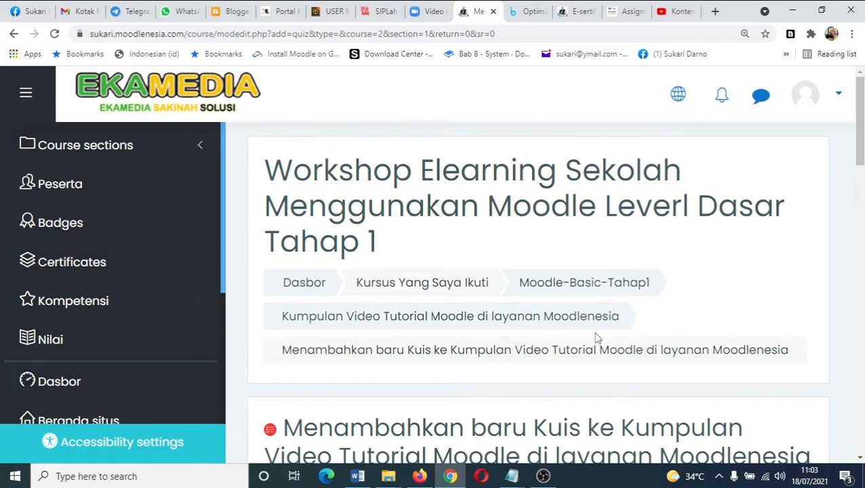
# - Name the quiz Pretest Workshop Moodle Dasar Tahap 1
pyautogui.scroll(-6, 631, 339)
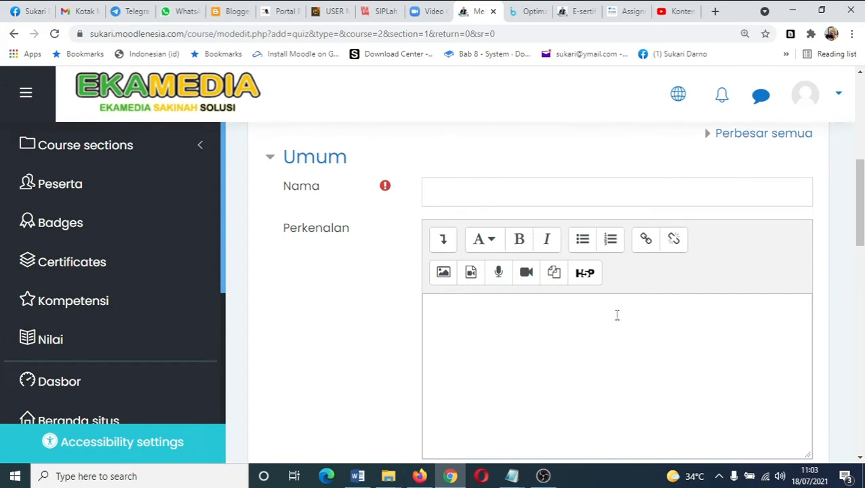
pyautogui.click(477, 195)
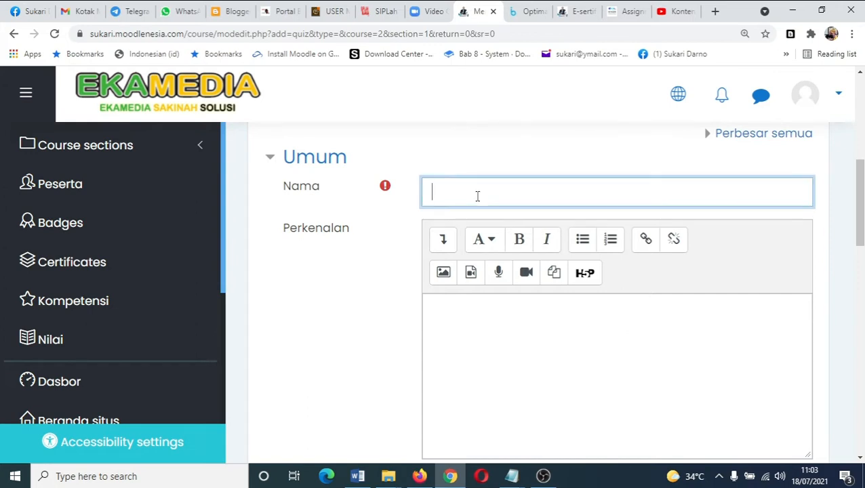
pyautogui.write('Pretest Workshop Moodl')
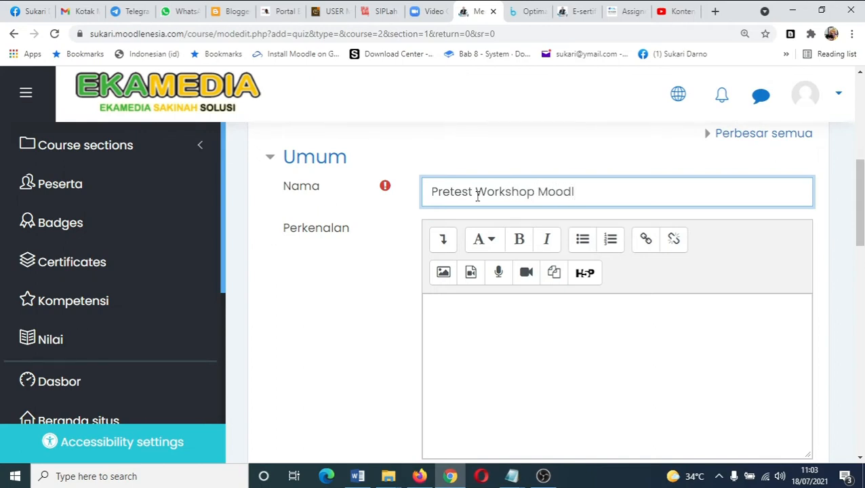
pyautogui.write('e Dasar Tahap 1')
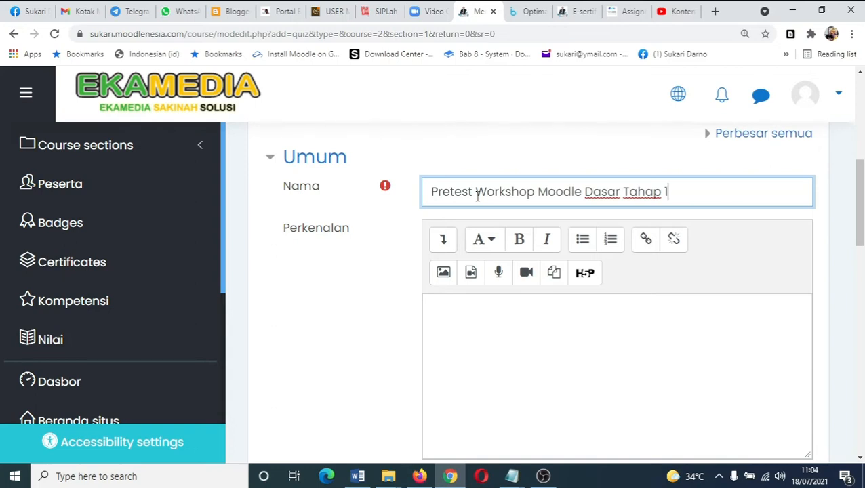
# - Enter the quiz introduction text Silakan BApak Ibu yang ingin mencobanya
pyautogui.click(480, 323)
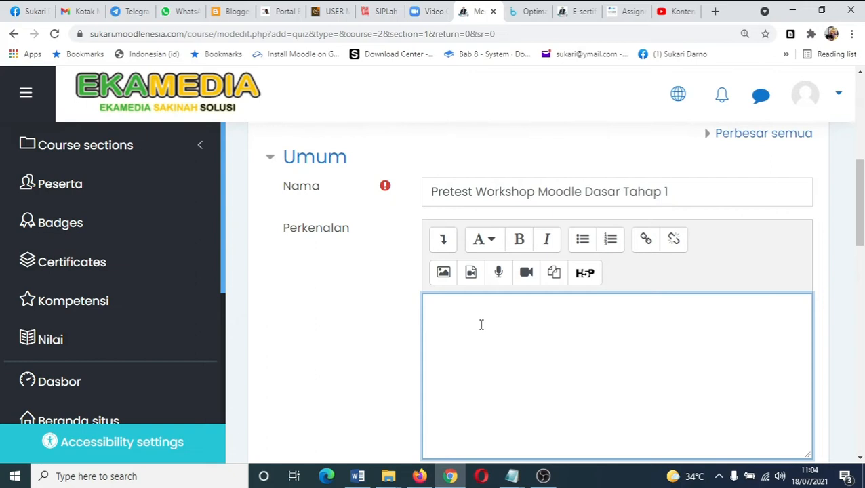
pyautogui.write('Silakan BApak ')
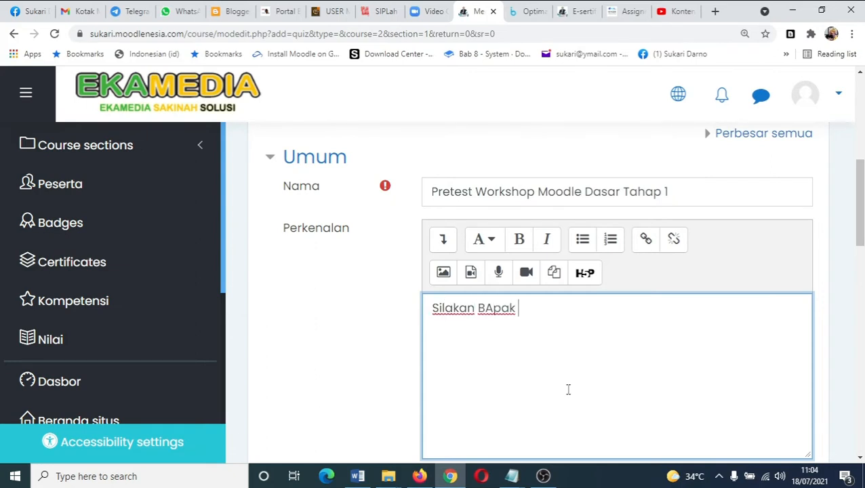
pyautogui.write('Ibu yang ingin mencoba')
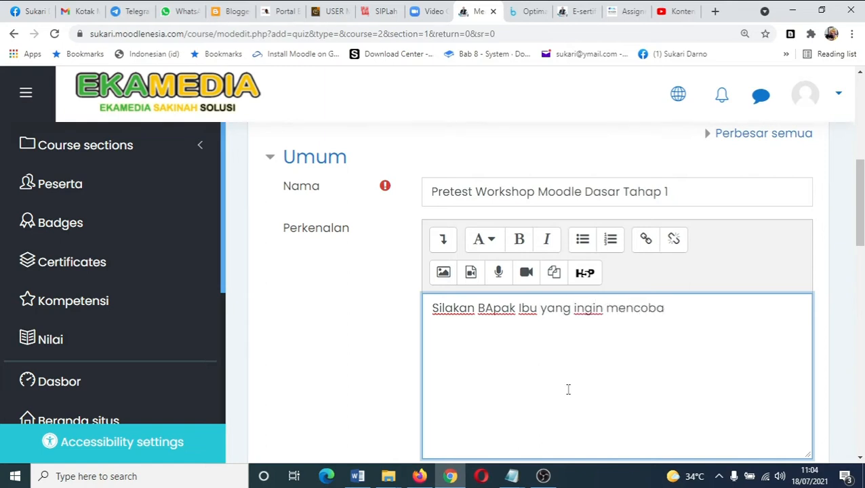
pyautogui.write('ya')
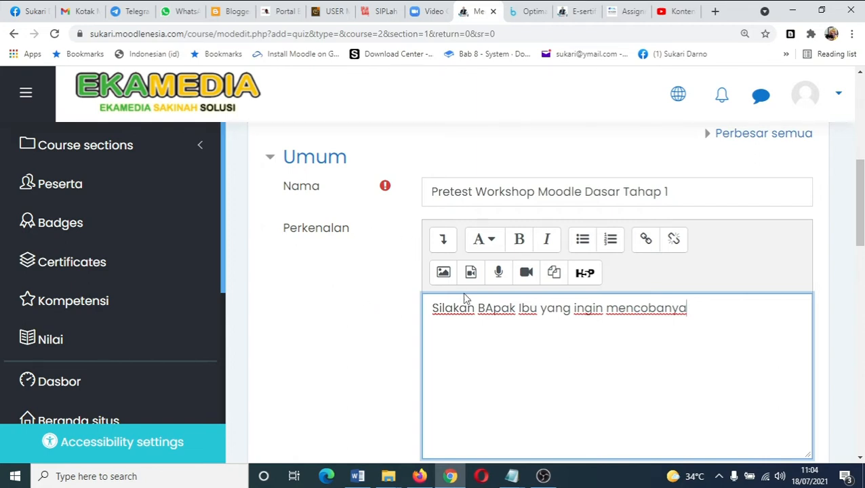
pyautogui.press('BackSpace')
pyautogui.write('a')
pyautogui.scroll(-3, 656, 360)
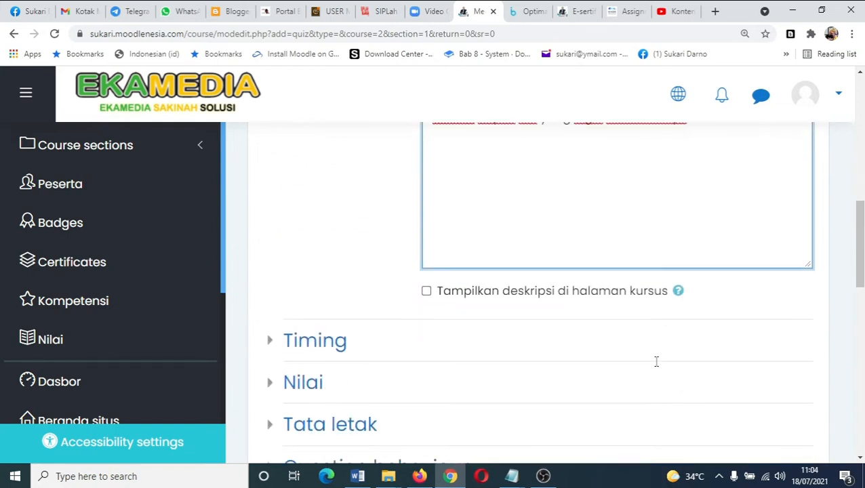
# - Show the quiz description on the course page and expand the Timing section
pyautogui.click(426, 292)
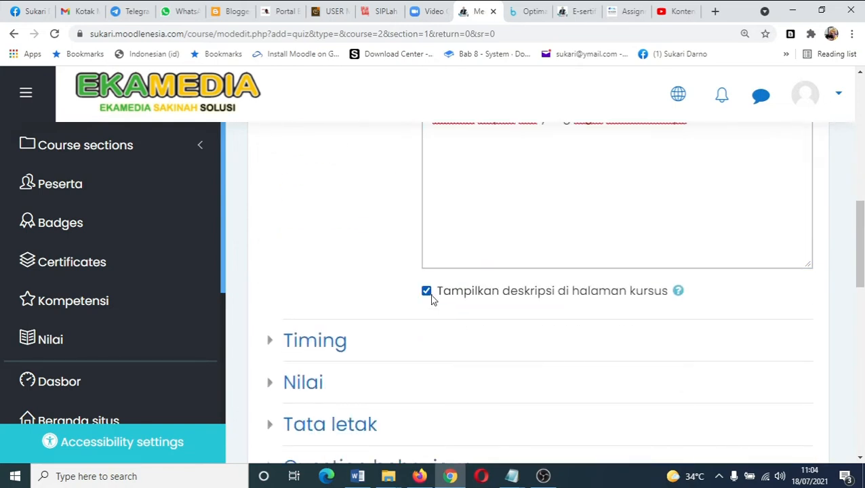
pyautogui.click(274, 342)
pyautogui.scroll(-2, 580, 370)
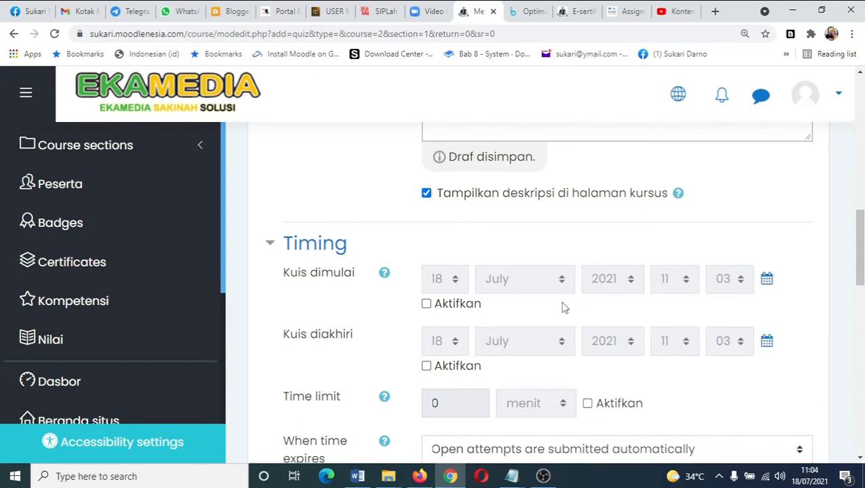
# - Enable both the quiz open date and the quiz close date
pyautogui.click(427, 305)
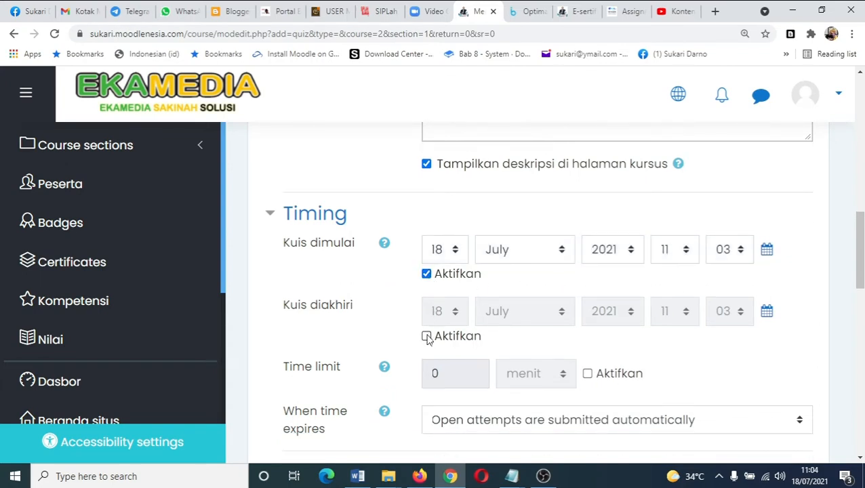
pyautogui.click(426, 338)
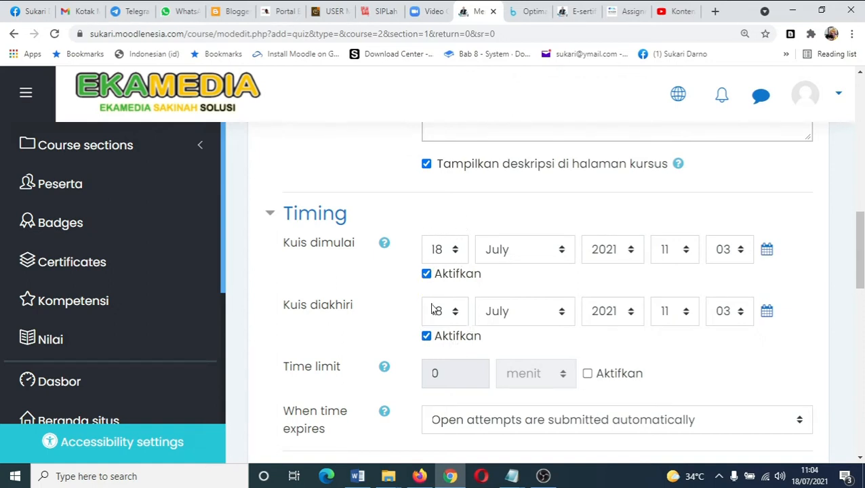
pyautogui.scroll(-2, 434, 353)
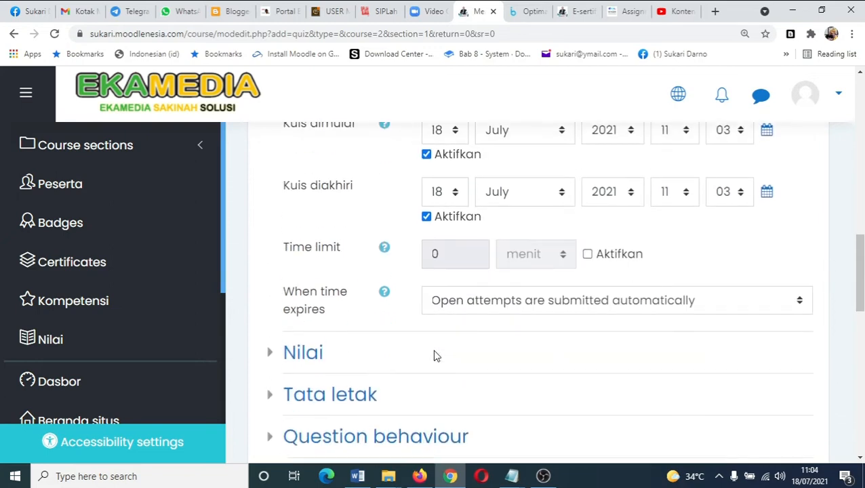
# - Expand the Nilai grade settings section of the quiz form
pyautogui.click(270, 352)
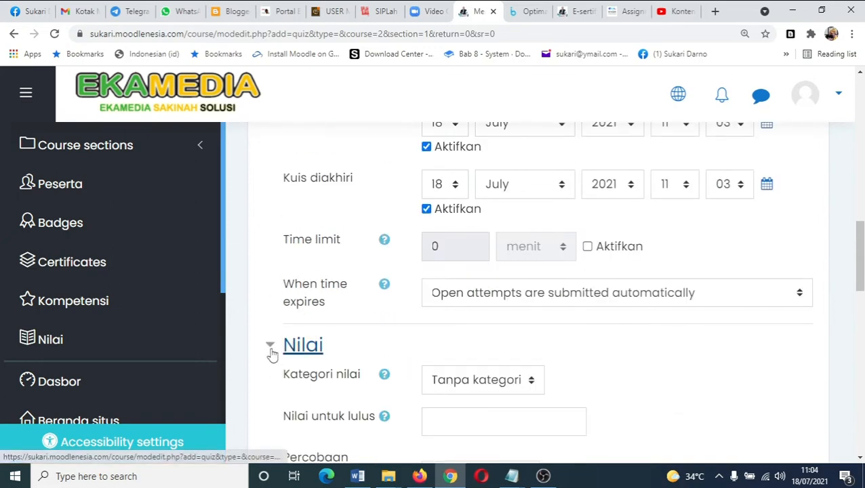
pyautogui.scroll(-2, 478, 388)
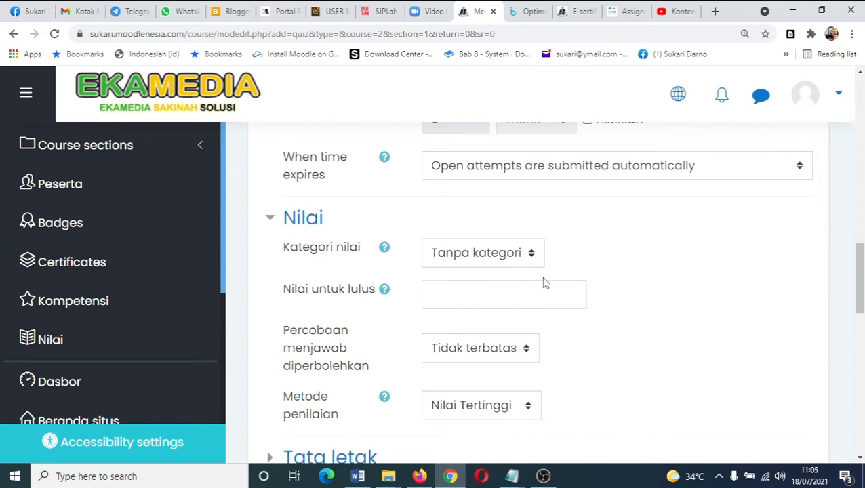
pyautogui.scroll(6, 541, 278)
pyautogui.scroll(-3, 473, 298)
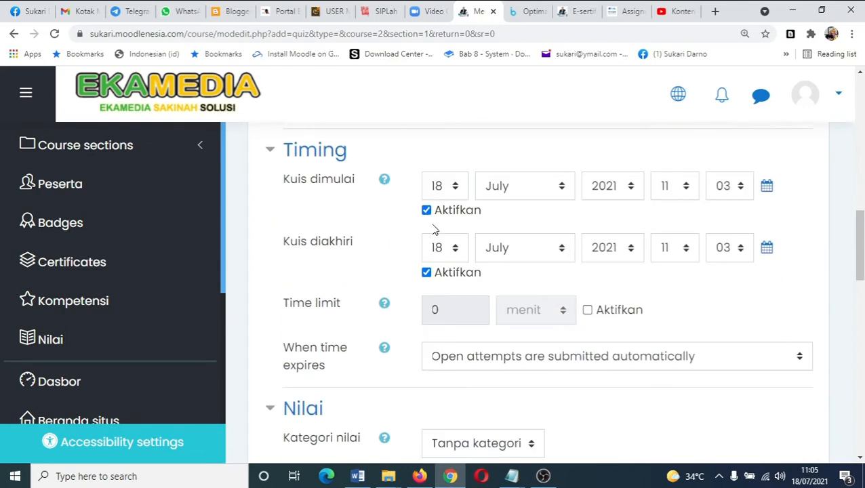
# - Disable the quiz open date and the quiz close date
pyautogui.click(426, 211)
pyautogui.click(426, 271)
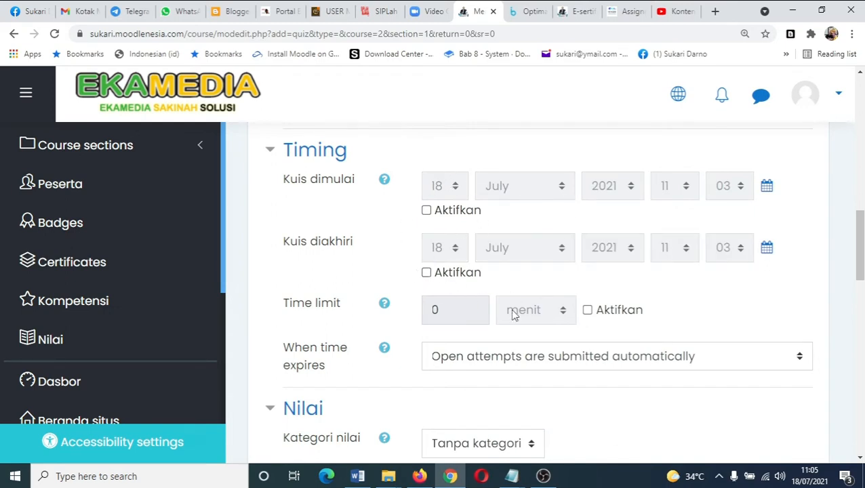
pyautogui.scroll(-2, 497, 251)
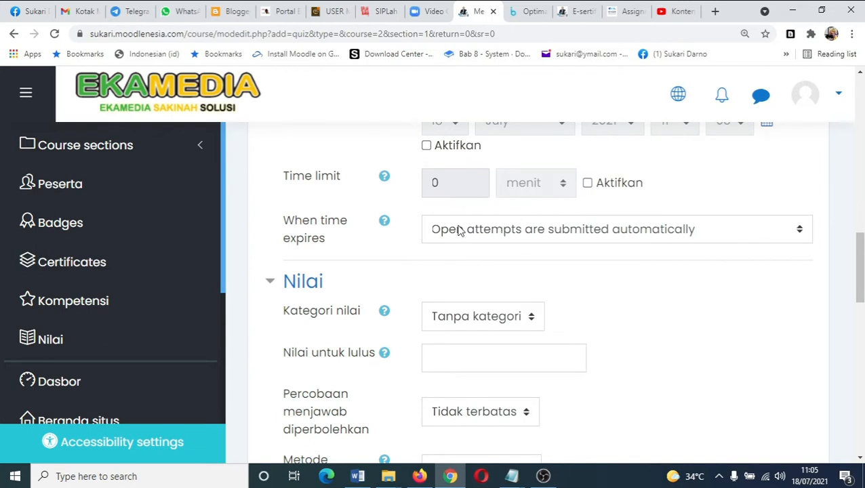
pyautogui.scroll(2, 587, 204)
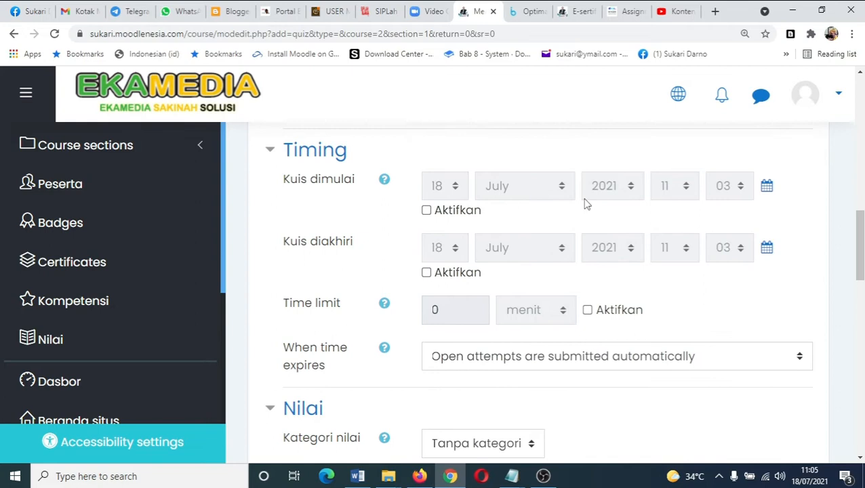
pyautogui.scroll(8, 587, 204)
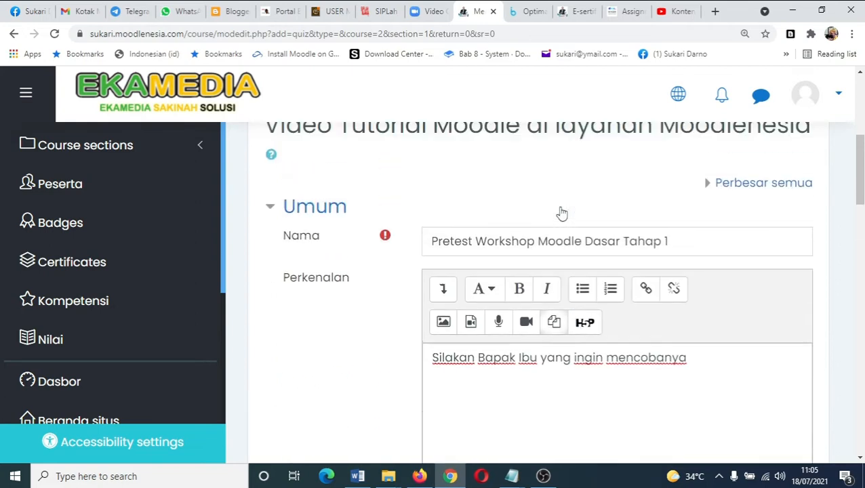
pyautogui.scroll(-1, 548, 217)
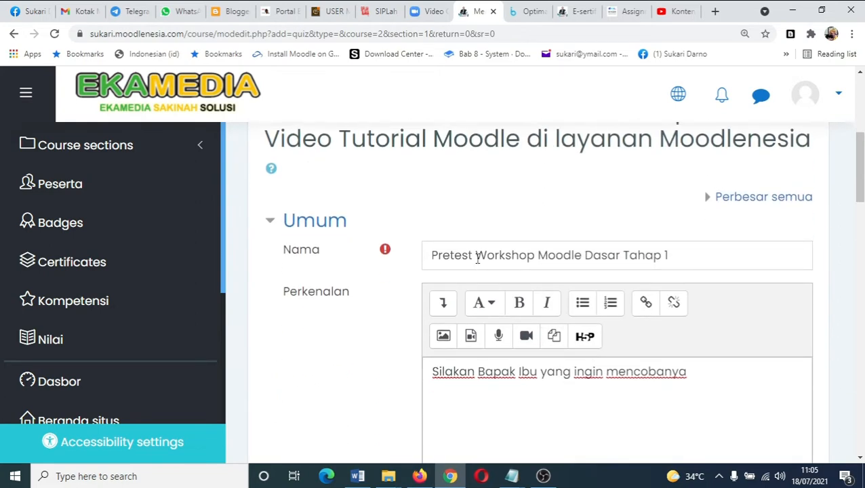
pyautogui.scroll(-8, 538, 263)
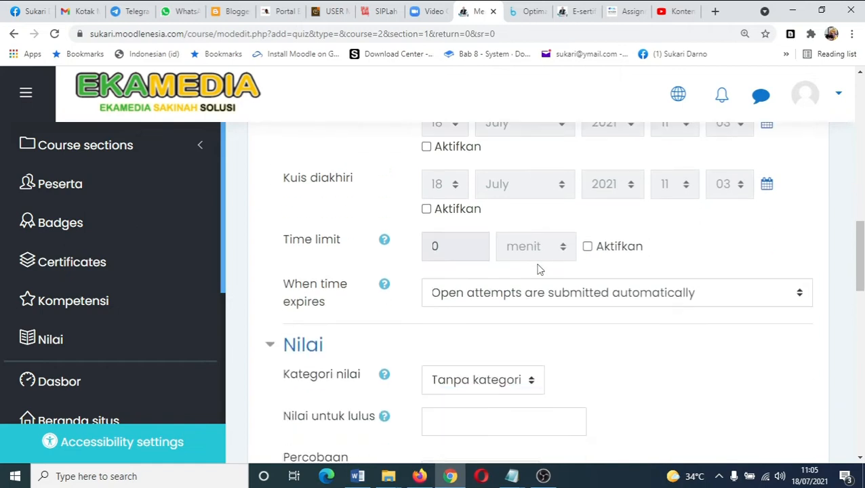
# - Set the number of allowed attempts (Percobaan menjawab diperbolehkan) to 2
pyautogui.click(531, 381)
pyautogui.click(530, 382)
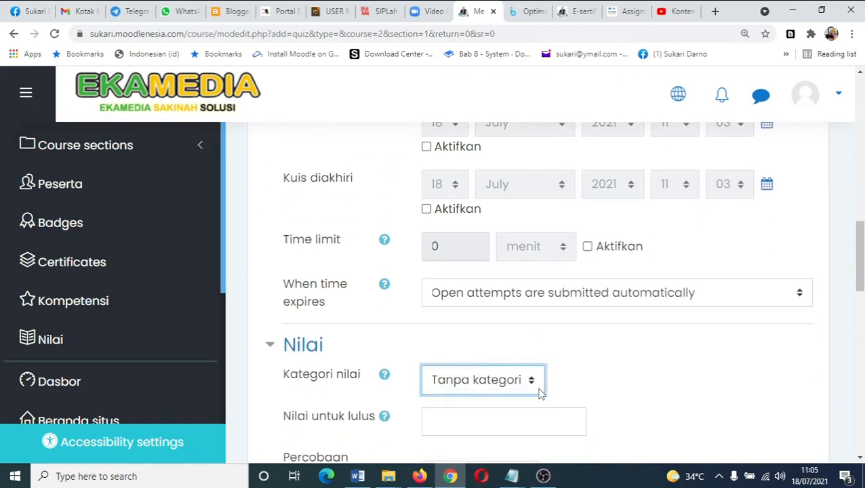
pyautogui.scroll(-1, 539, 392)
pyautogui.click(530, 416)
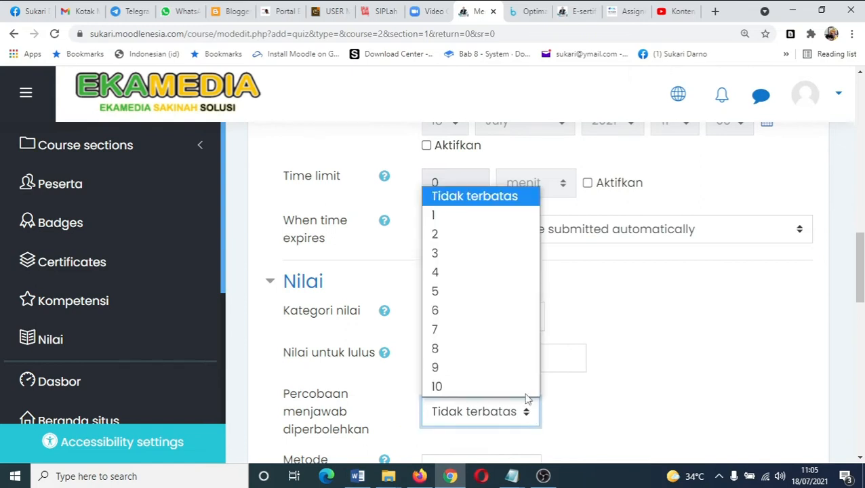
pyautogui.click(457, 237)
# - Enable the quiz time limit and set it to 60 minutes
pyautogui.scroll(-2, 635, 378)
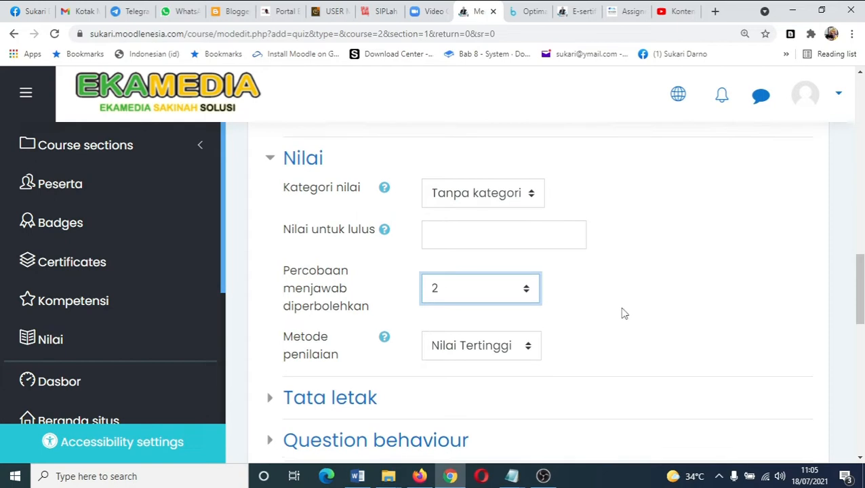
pyautogui.scroll(4, 622, 313)
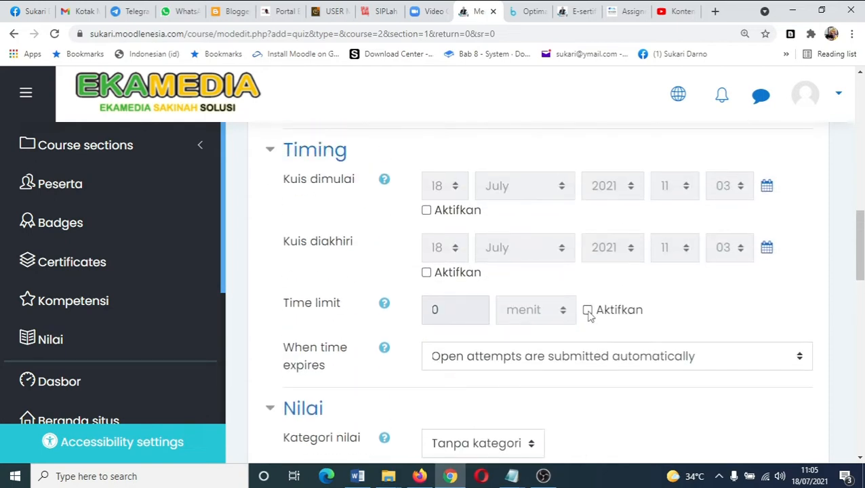
pyautogui.click(587, 310)
pyautogui.click(482, 311)
pyautogui.moveTo(483, 311); pyautogui.dragTo(409, 317)
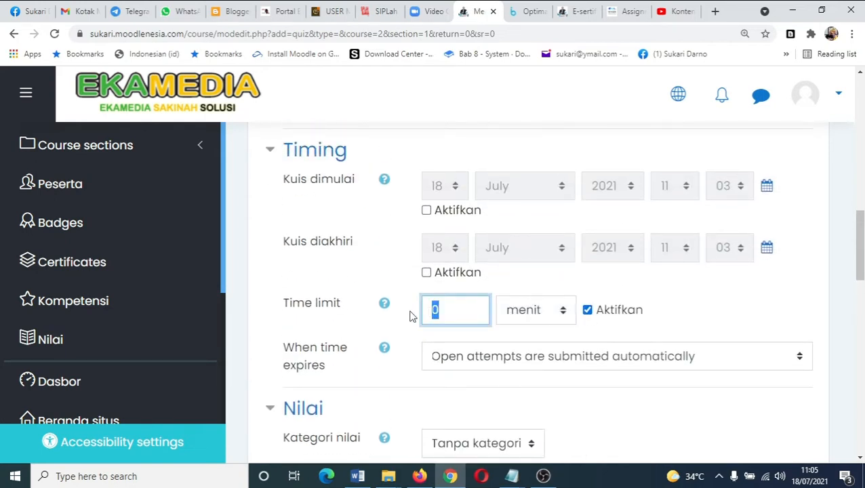
pyautogui.write('6')
# - Change the number of allowed attempts to 1
pyautogui.scroll(4, 522, 263)
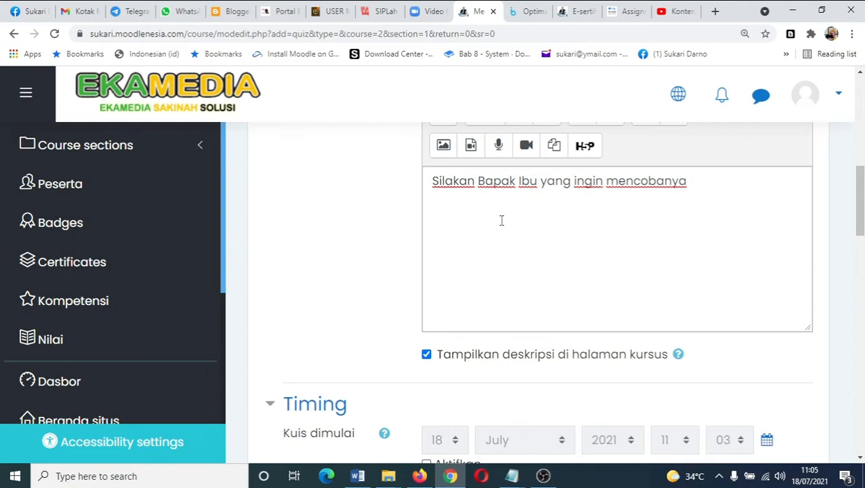
pyautogui.scroll(3, 501, 220)
pyautogui.scroll(-10, 507, 254)
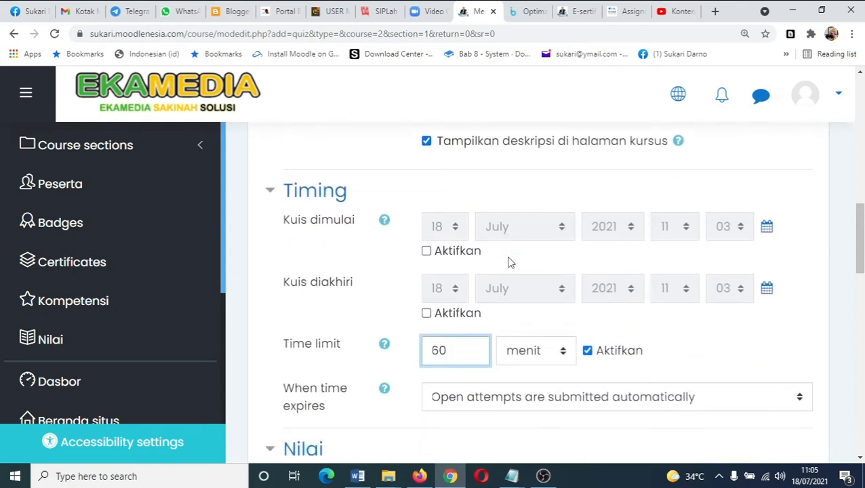
pyautogui.scroll(2, 510, 263)
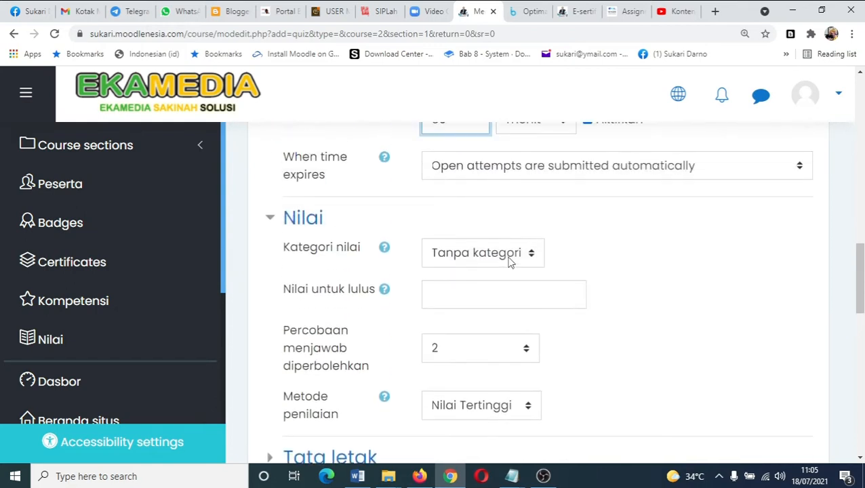
pyautogui.click(528, 353)
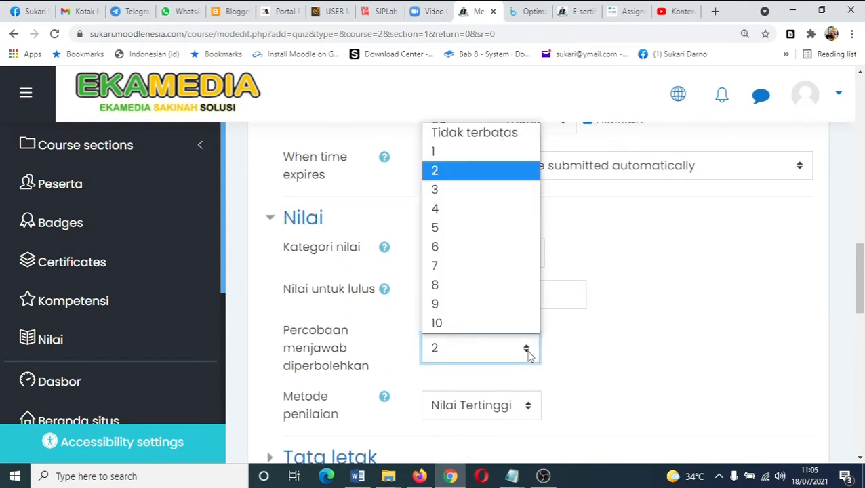
pyautogui.click(445, 152)
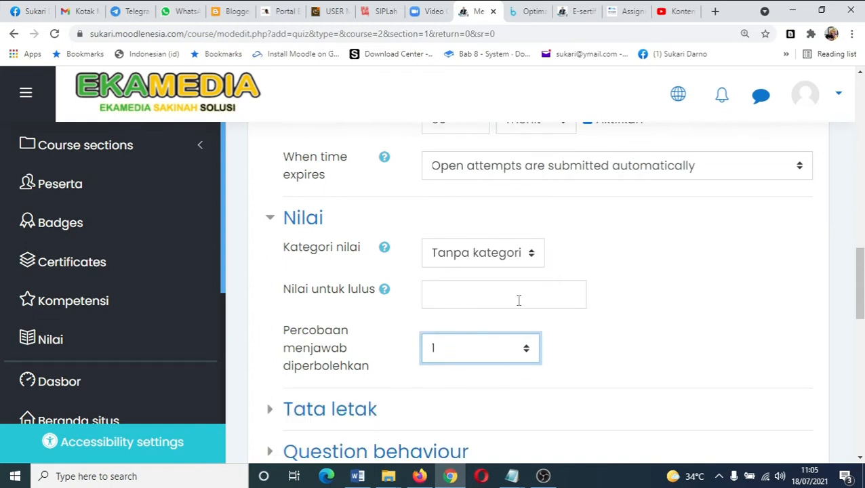
# - Set the number of allowed attempts to 2
pyautogui.scroll(10, 554, 284)
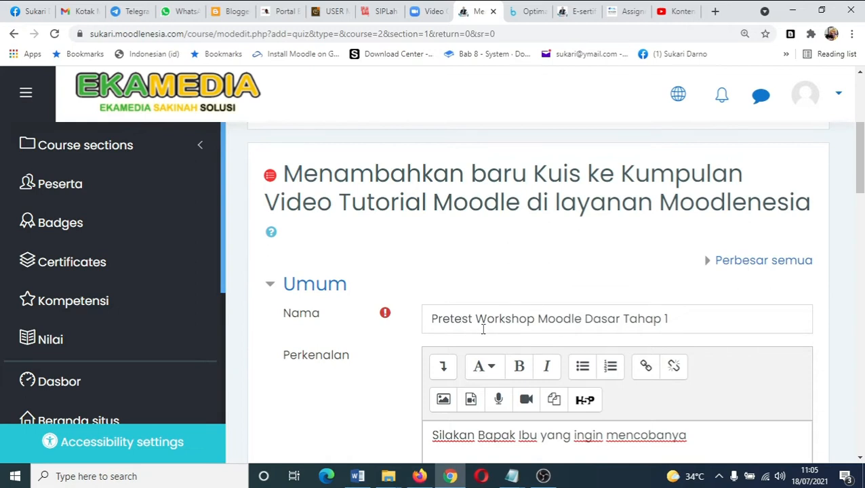
pyautogui.scroll(-10, 542, 370)
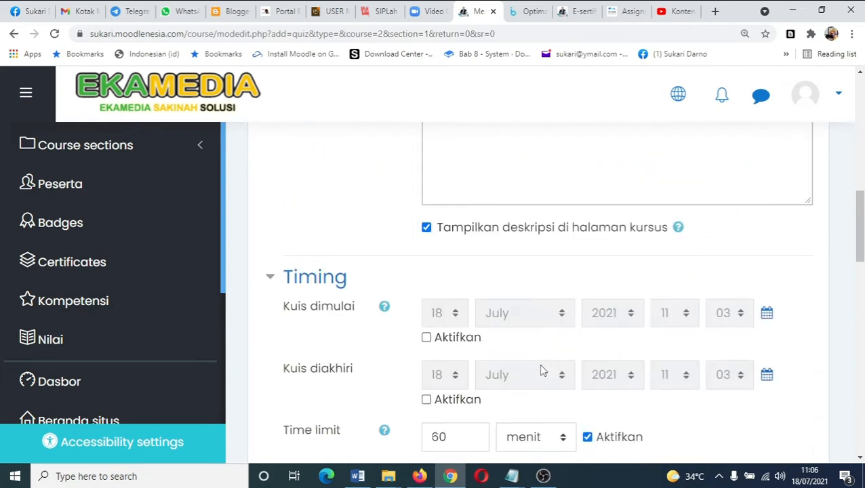
pyautogui.scroll(-1, 541, 370)
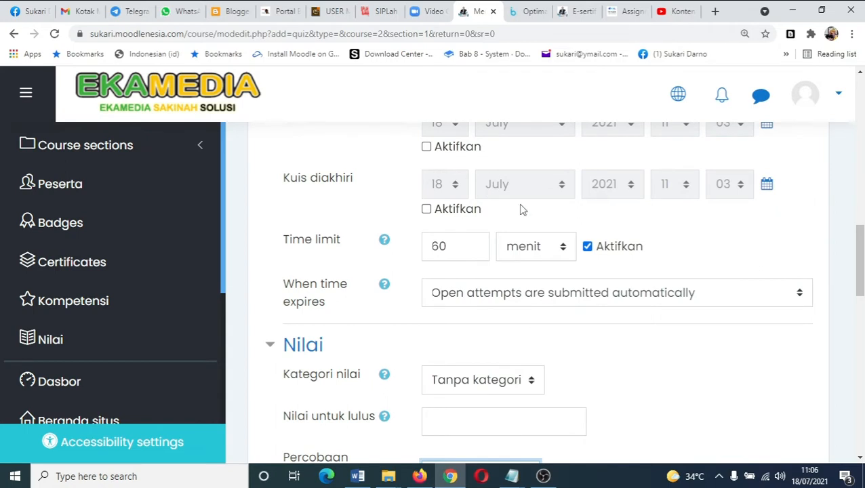
pyautogui.scroll(1, 469, 191)
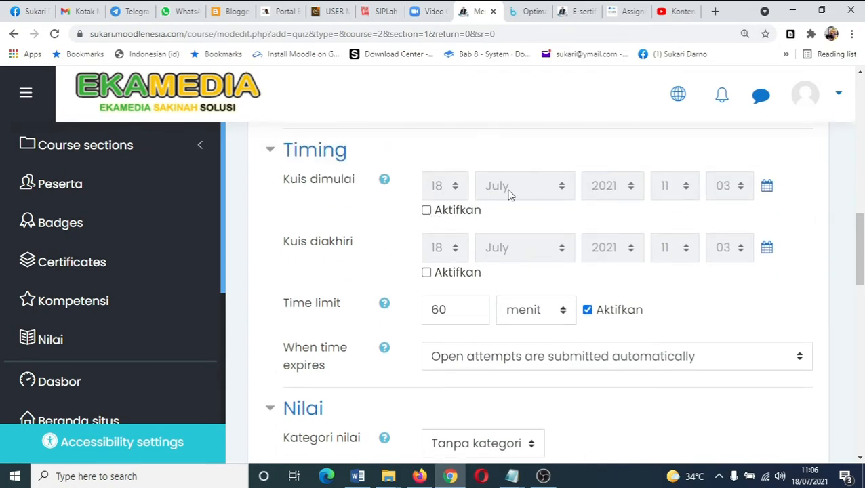
pyautogui.scroll(-3, 494, 293)
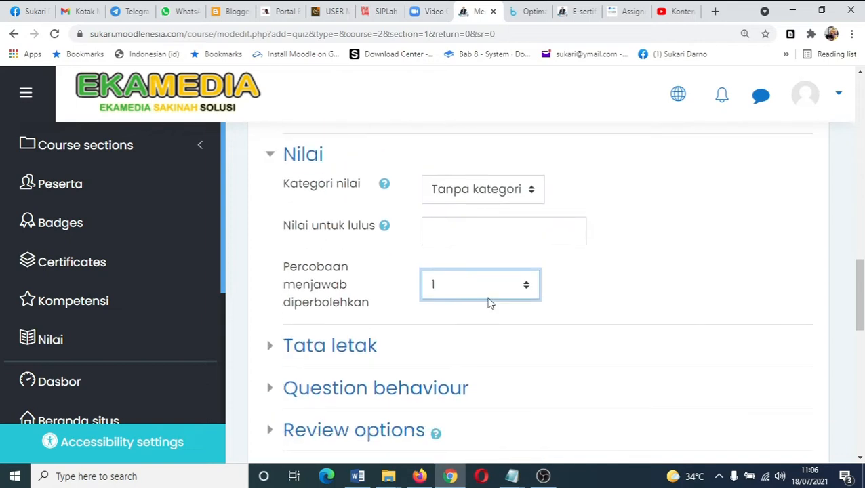
pyautogui.click(489, 300)
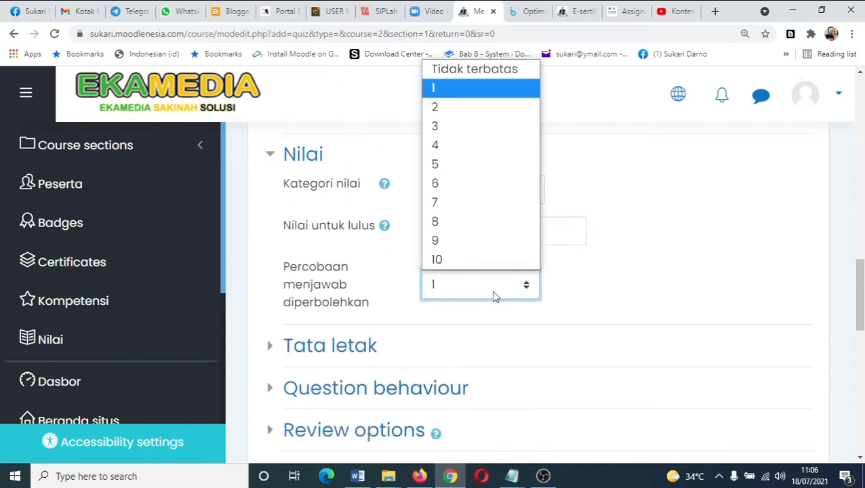
pyautogui.click(464, 114)
# - Expand the Tata letak section and set new page (Halaman baru) to Tiap pertanyaan
pyautogui.scroll(3, 700, 296)
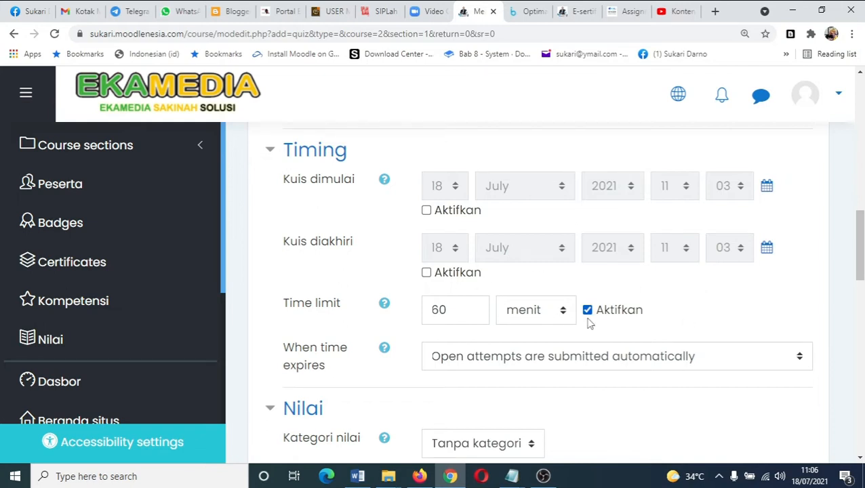
pyautogui.scroll(-3, 610, 330)
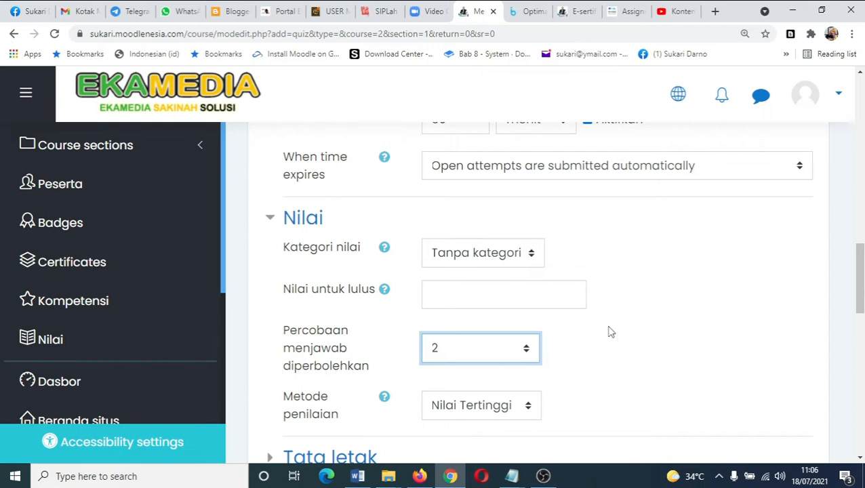
pyautogui.scroll(-2, 605, 341)
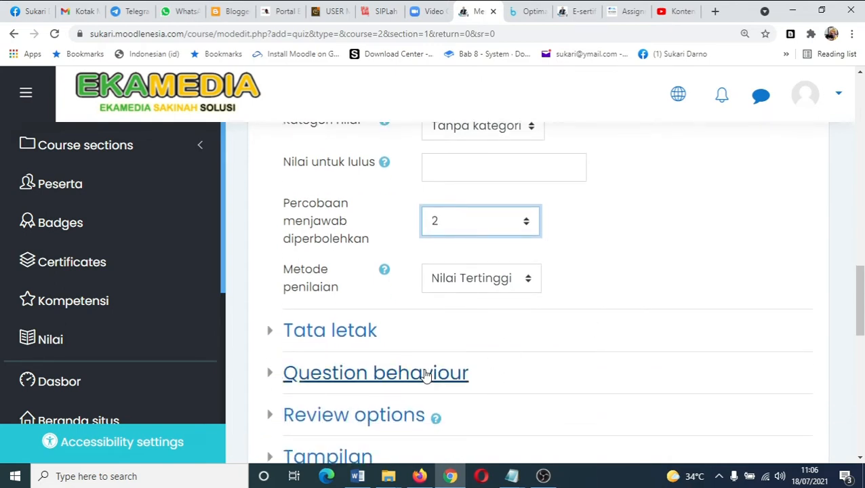
pyautogui.click(272, 337)
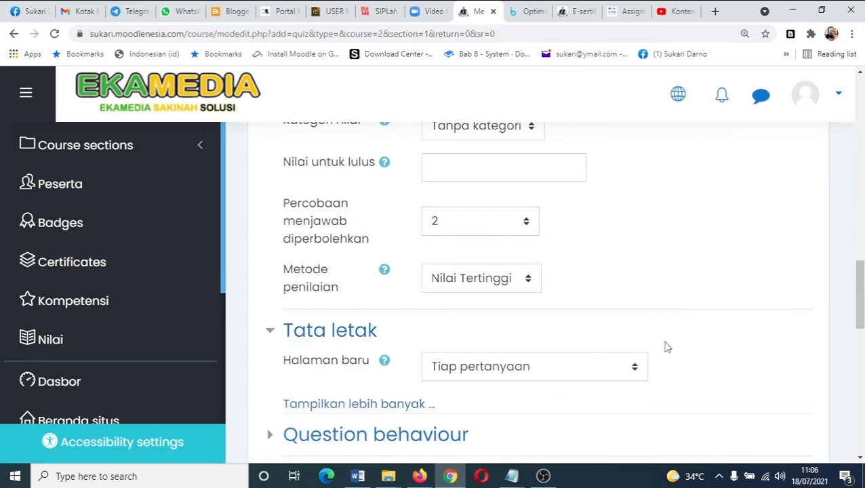
pyautogui.click(634, 373)
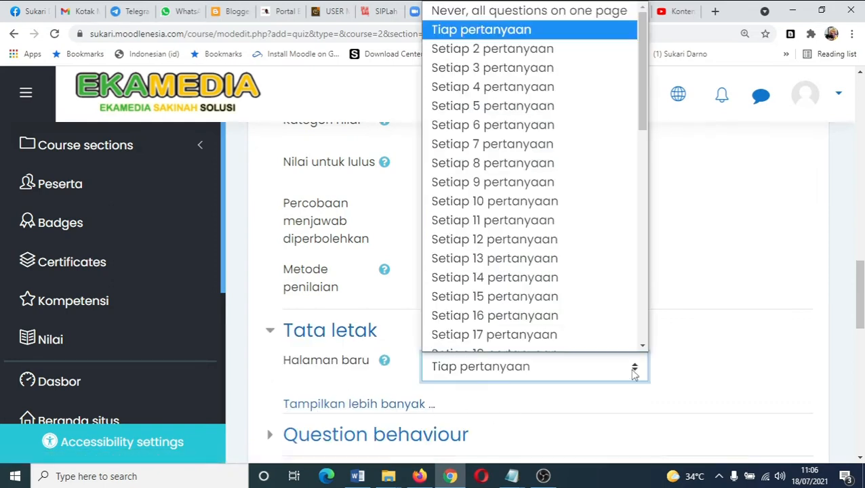
pyautogui.scroll(-10, 583, 306)
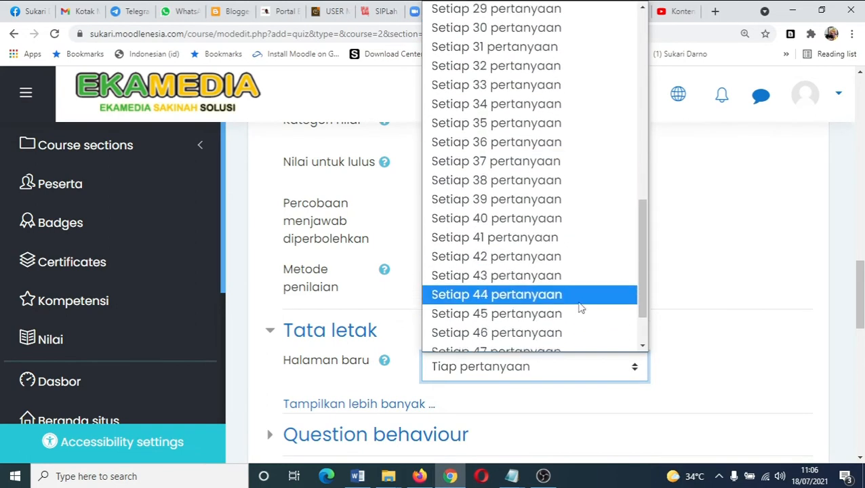
pyautogui.scroll(10, 578, 307)
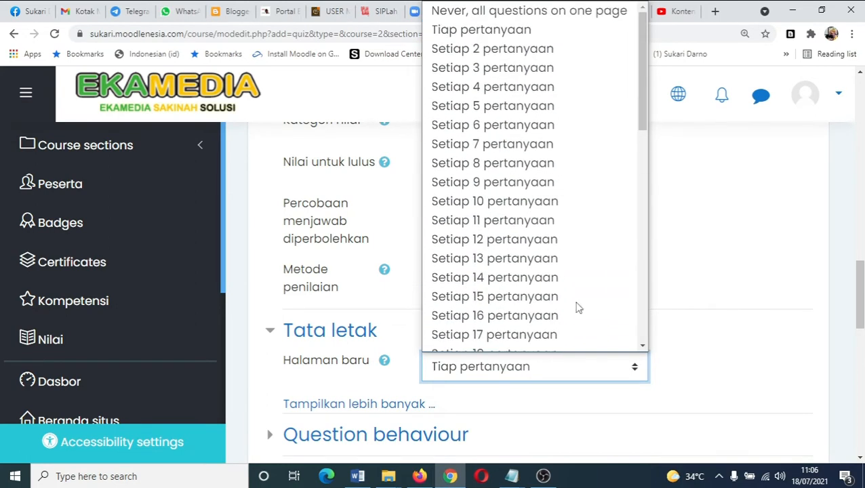
pyautogui.click(525, 30)
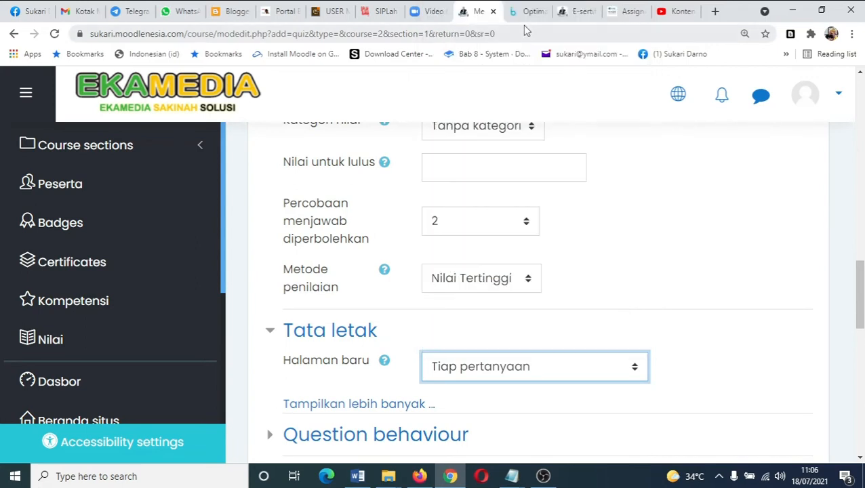
# - Show more layout options and open the navigation method (Metode navigasi) list, leaving it on Bebas
pyautogui.scroll(-3, 727, 339)
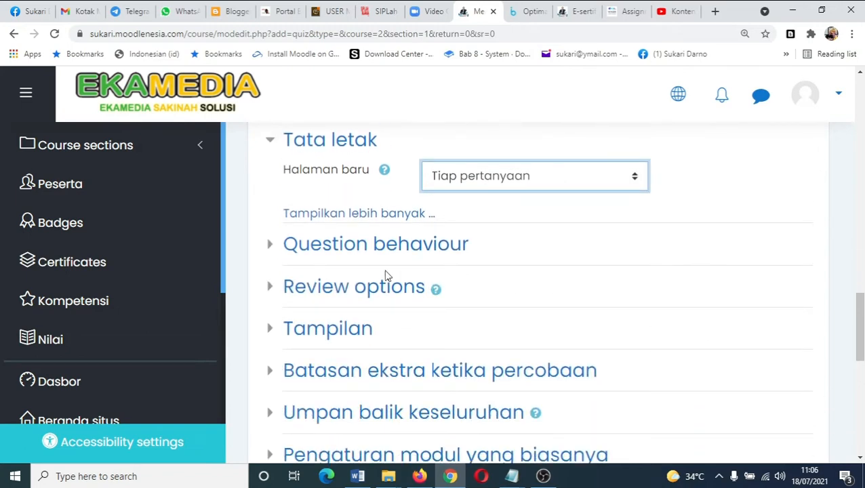
pyautogui.click(312, 214)
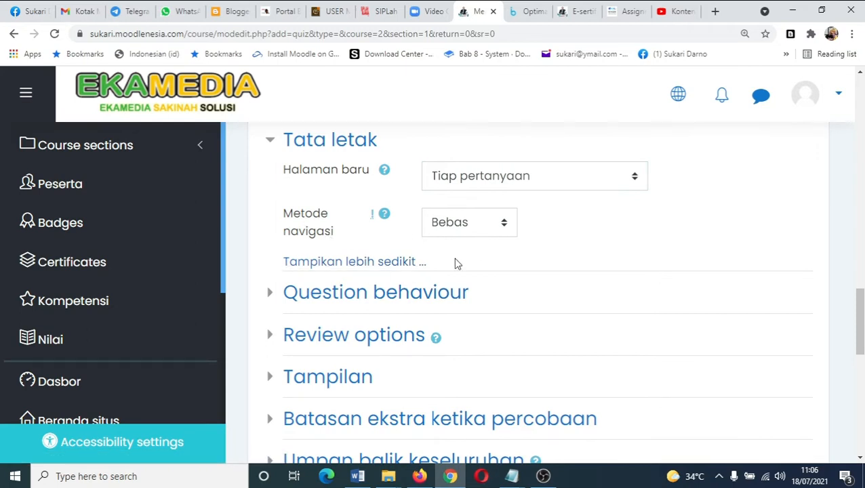
pyautogui.click(503, 227)
pyautogui.click(503, 229)
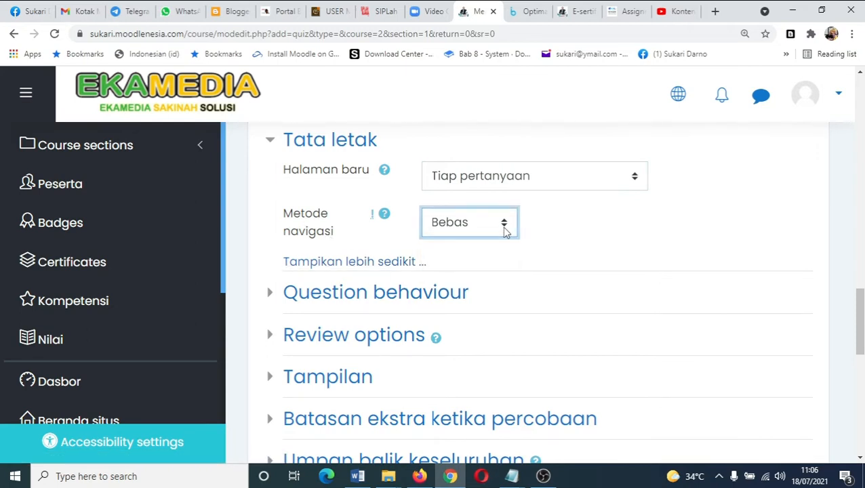
# - Expand the Question behaviour and Review options sections to examine their settings
pyautogui.click(322, 301)
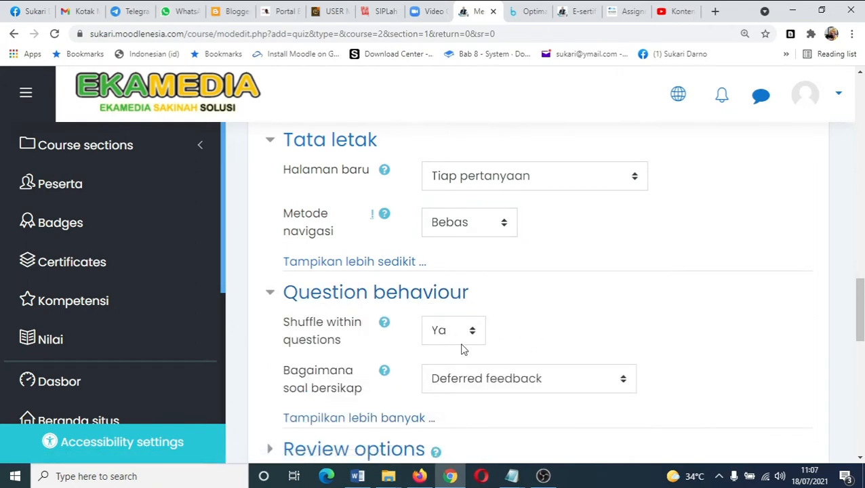
pyautogui.scroll(-2, 543, 336)
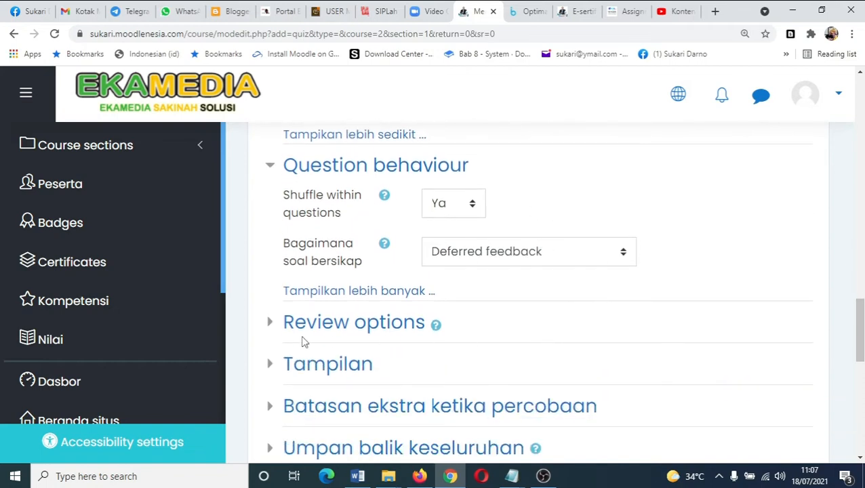
pyautogui.click(279, 332)
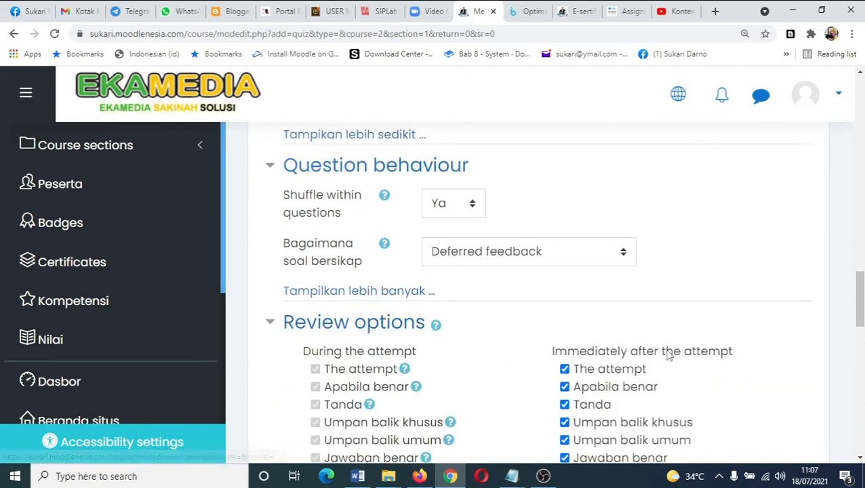
pyautogui.scroll(-2, 666, 355)
pyautogui.scroll(-1, 667, 354)
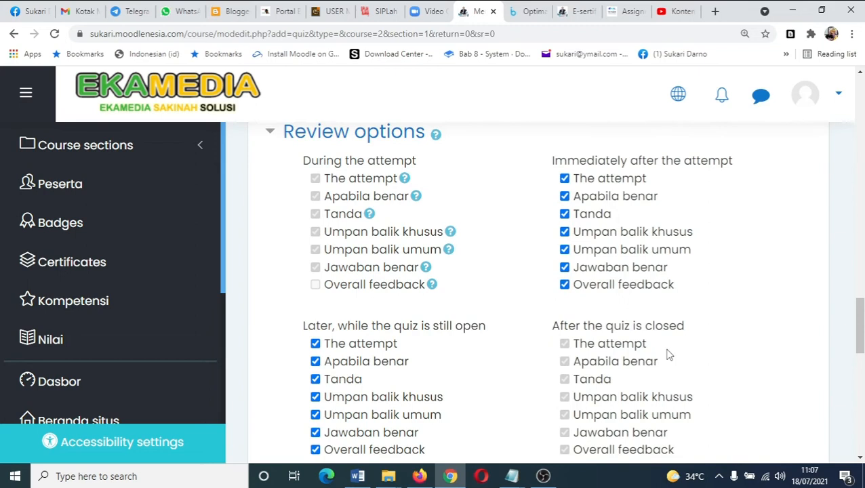
pyautogui.scroll(15, 667, 354)
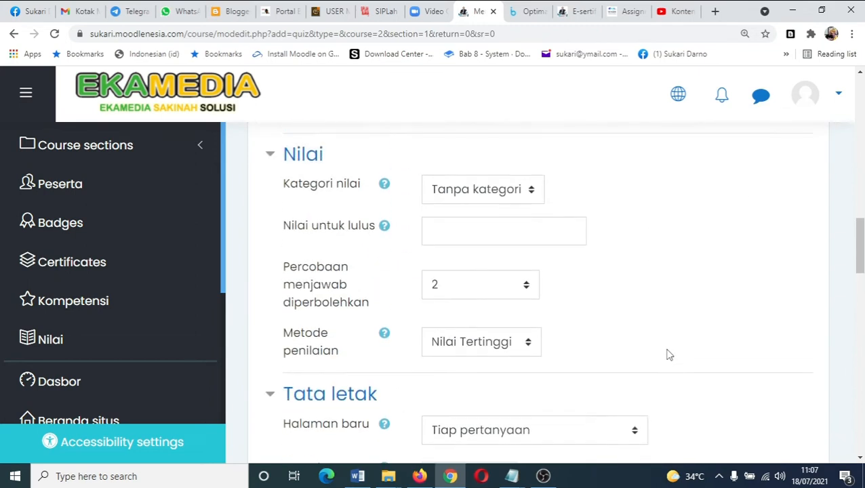
pyautogui.scroll(-12, 610, 346)
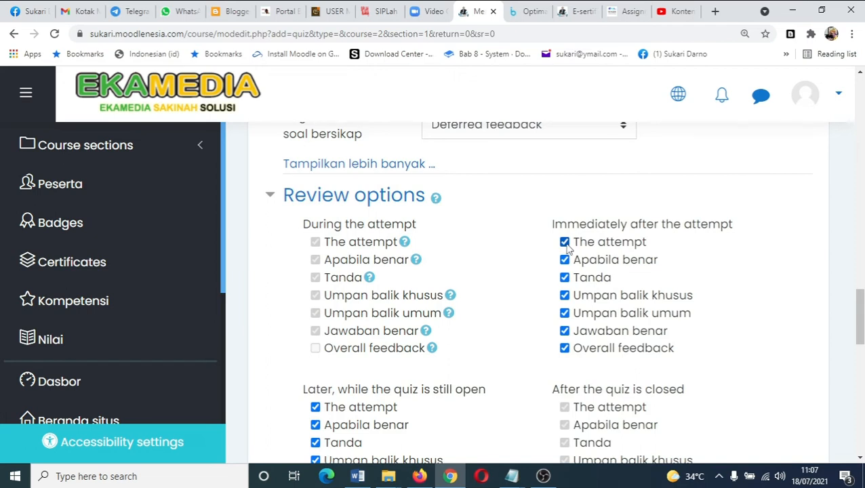
# - Uncheck The attempt under Immediately after the attempt and under Later, while the quiz is still open
pyautogui.click(564, 243)
pyautogui.scroll(-3, 341, 223)
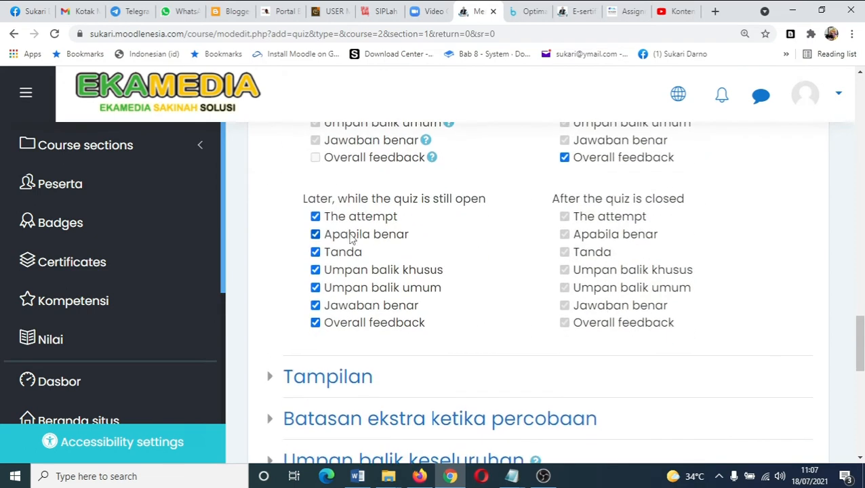
pyautogui.click(322, 220)
pyautogui.scroll(-1, 506, 264)
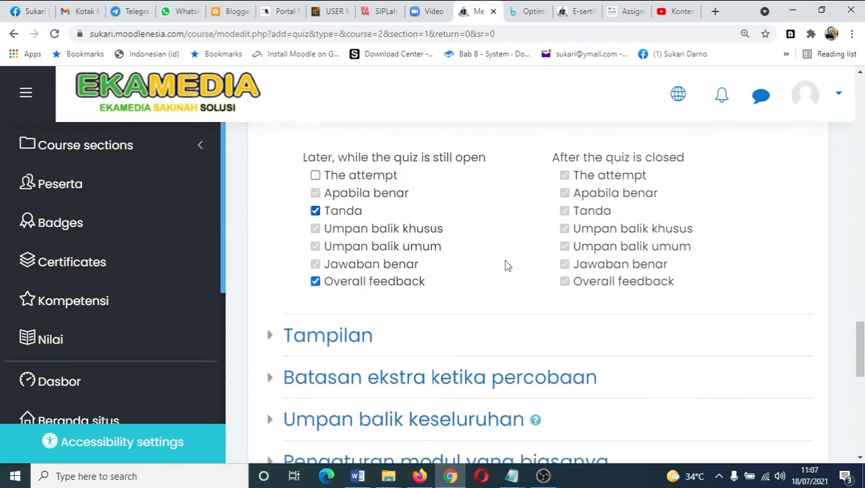
pyautogui.scroll(2, 507, 266)
pyautogui.scroll(1, 505, 265)
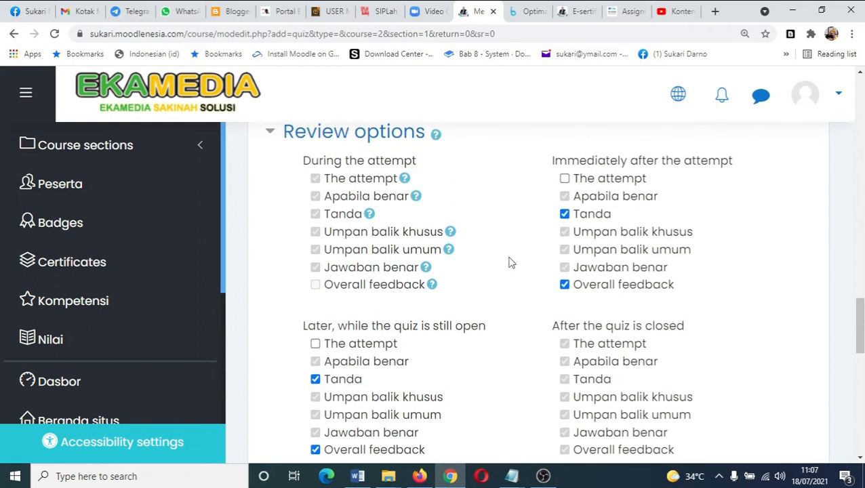
# - Re-check The attempt under both Immediately after the attempt and Later, while the quiz is still open
pyautogui.click(566, 179)
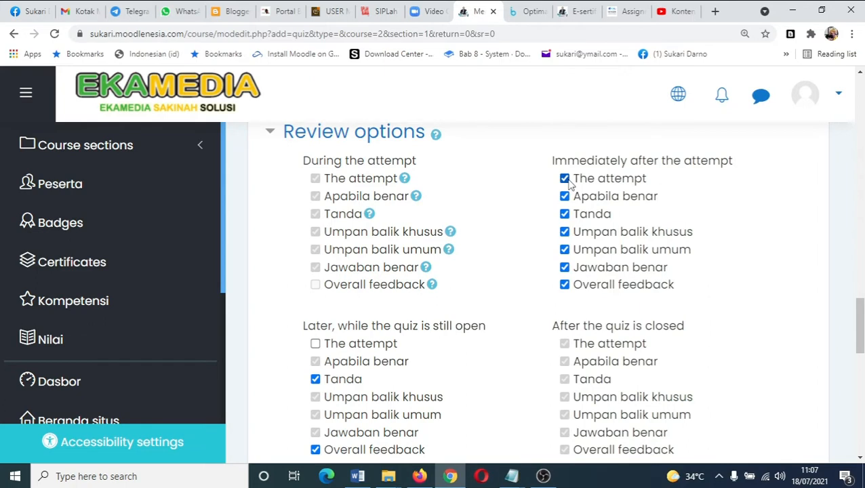
pyautogui.click(315, 344)
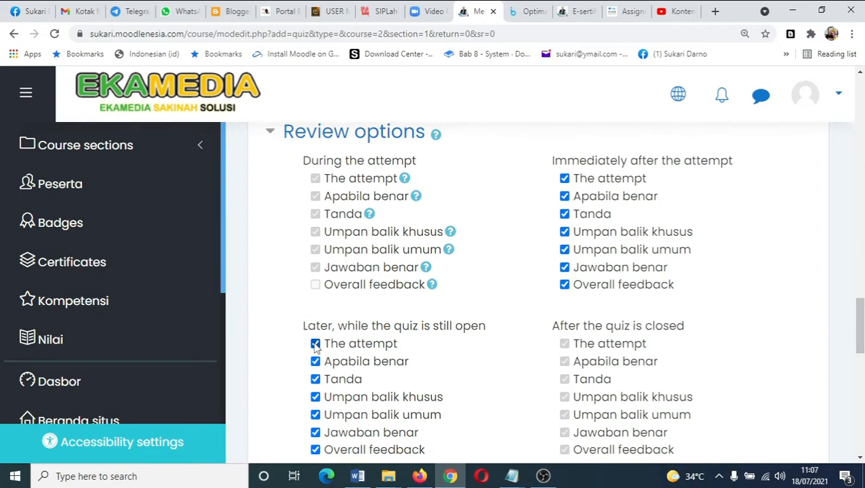
# - Uncheck The attempt again for Later, while the quiz is still open and Immediately after the attempt
pyautogui.click(315, 344)
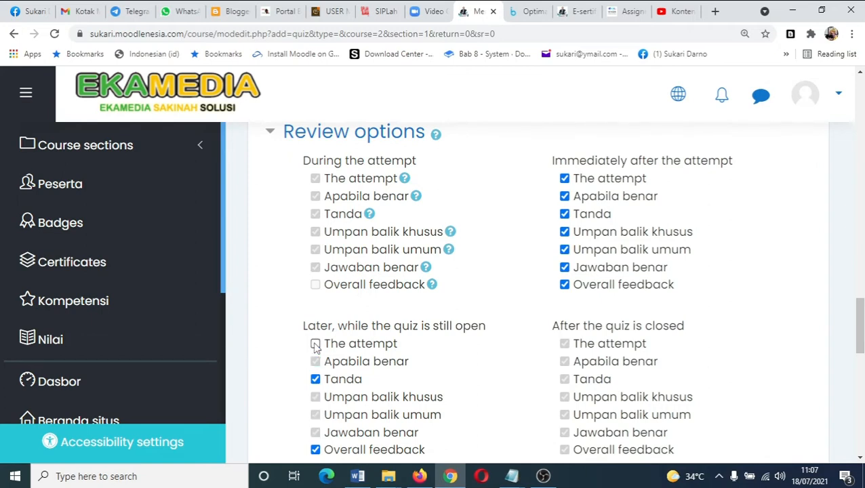
pyautogui.click(565, 179)
pyautogui.scroll(-1, 684, 284)
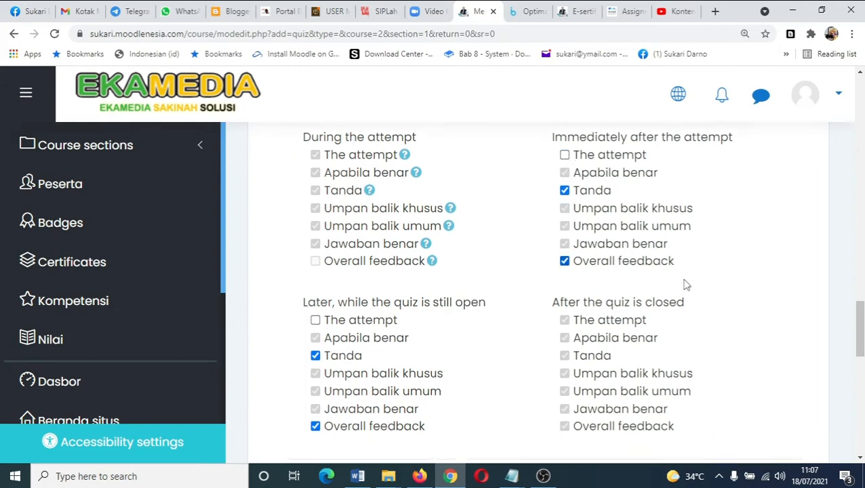
pyautogui.scroll(-3, 684, 285)
# - Expand the Tampilan and Batasan ekstra ketika percobaan sections to examine their settings
pyautogui.click(269, 251)
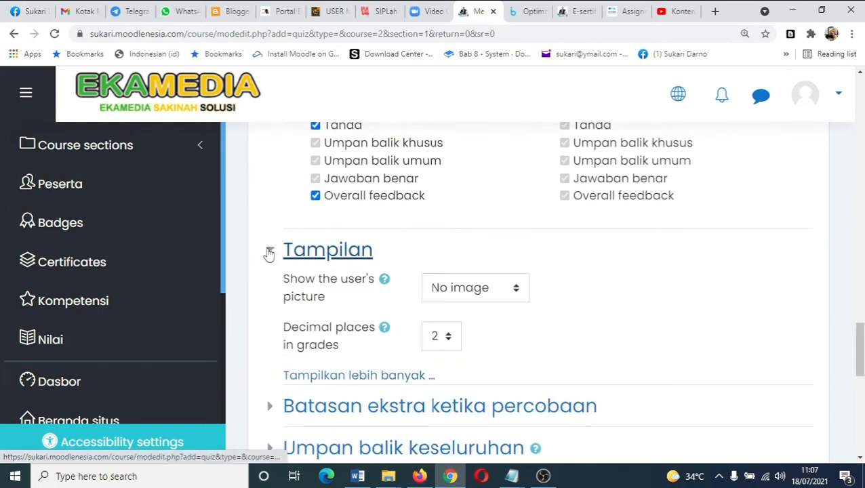
pyautogui.scroll(-1, 528, 293)
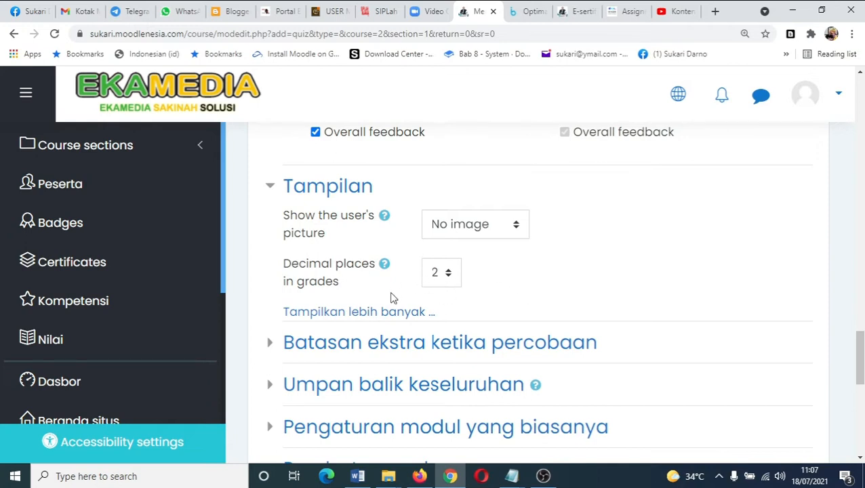
pyautogui.scroll(-2, 346, 247)
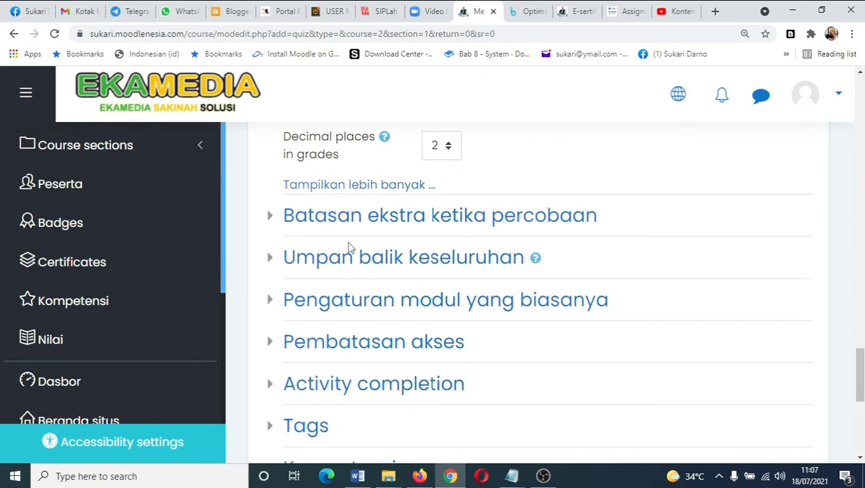
pyautogui.click(271, 218)
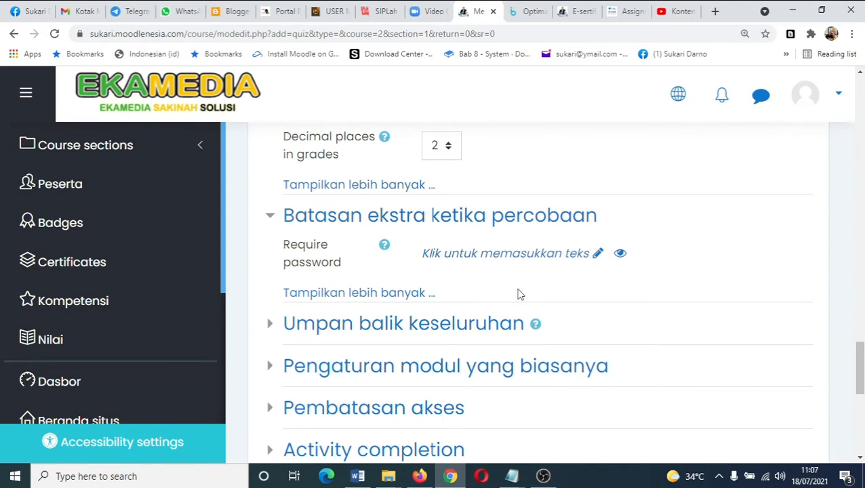
pyautogui.scroll(2, 673, 235)
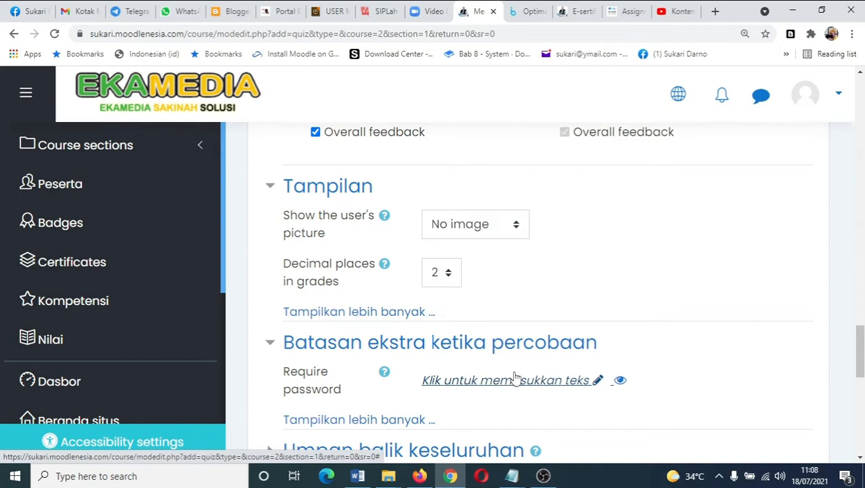
pyautogui.scroll(-3, 552, 386)
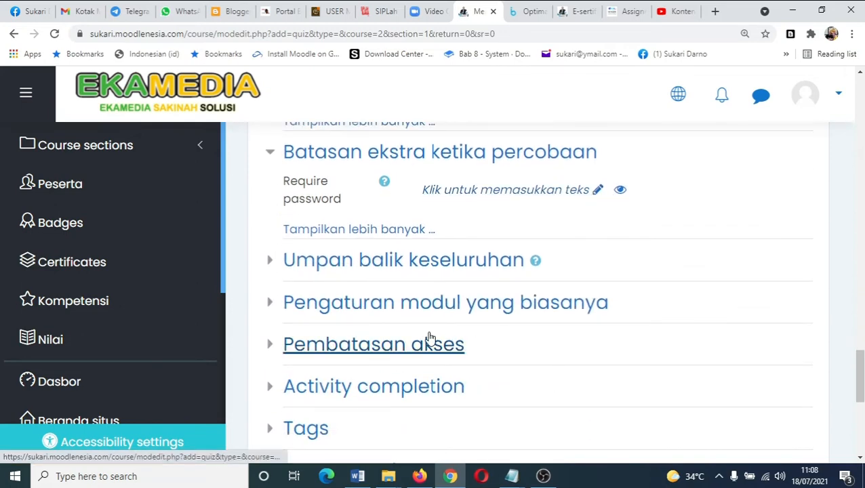
pyautogui.scroll(-1, 430, 339)
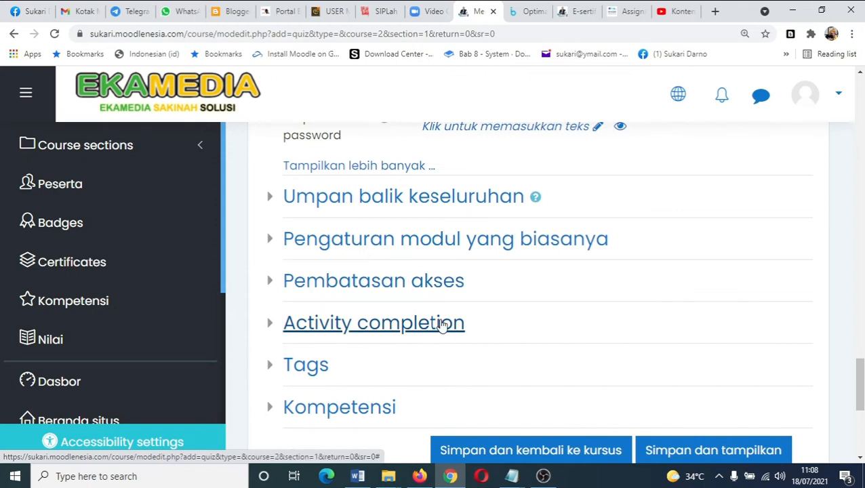
# - Add an access restriction requiring the activity Tugas Meresume Kegiatan Workshop Elearning Sekolah to be marked complete
pyautogui.click(267, 289)
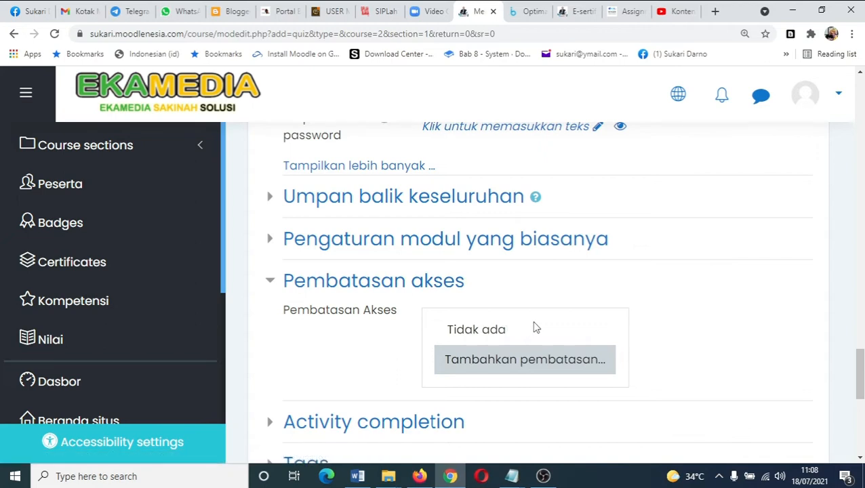
pyautogui.click(489, 366)
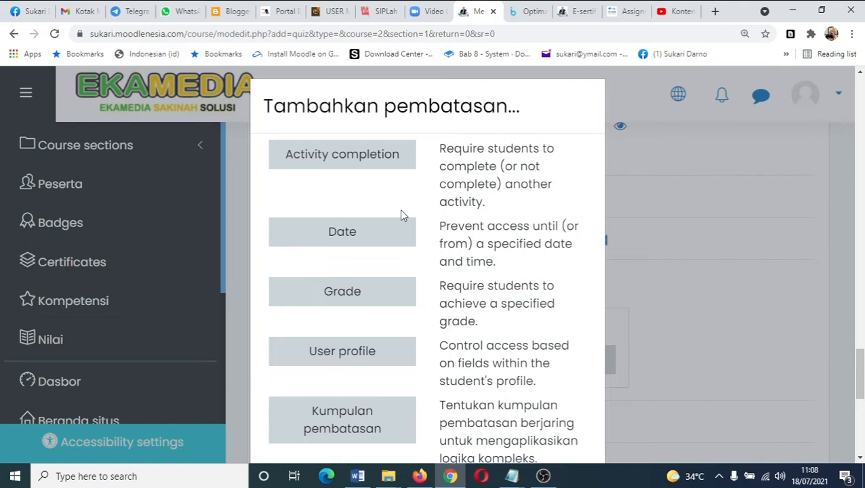
pyautogui.click(342, 159)
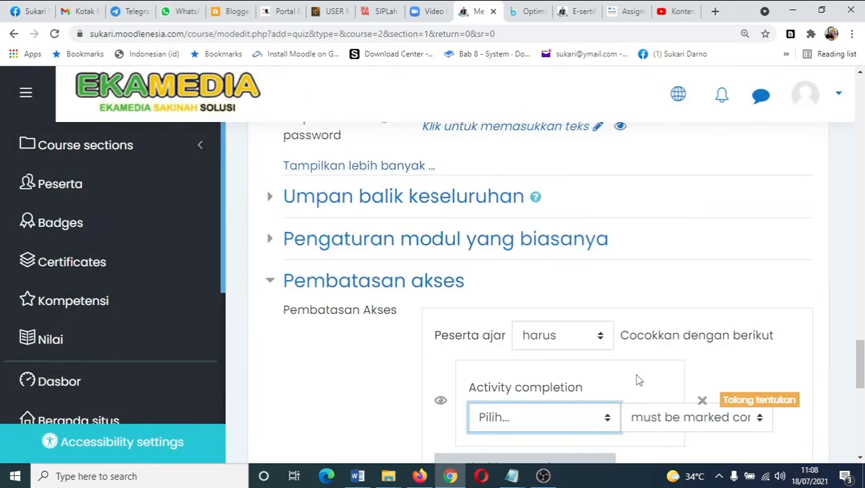
pyautogui.scroll(-1, 637, 380)
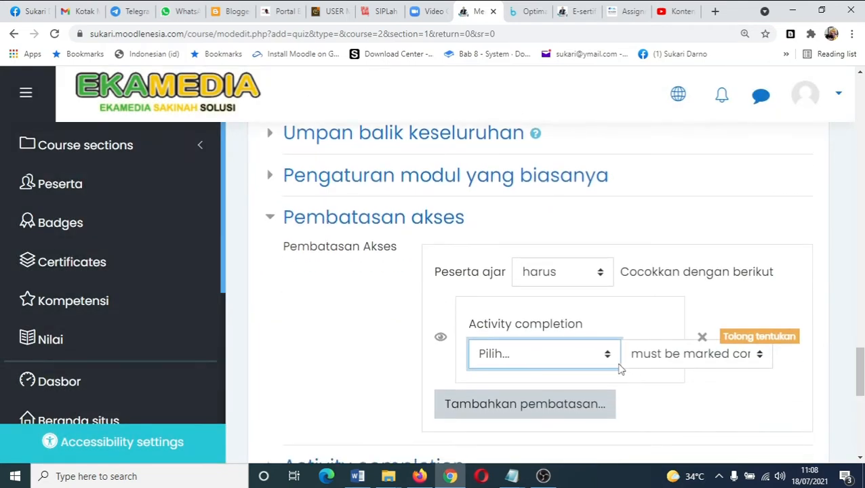
pyautogui.click(609, 366)
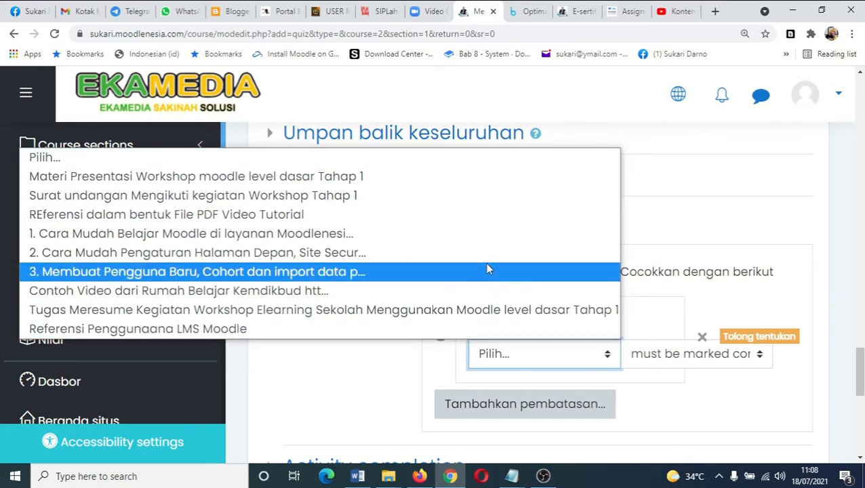
pyautogui.click(434, 313)
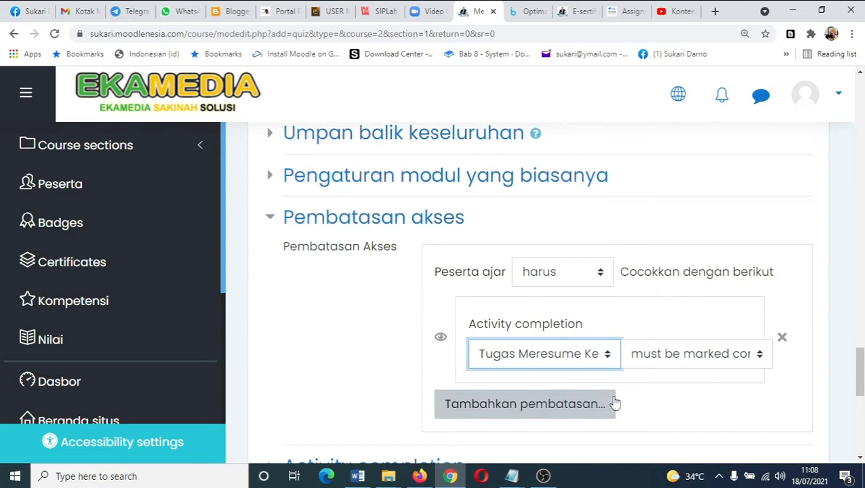
# - Add a grade restriction requiring a grade of at least 70 %
pyautogui.click(498, 413)
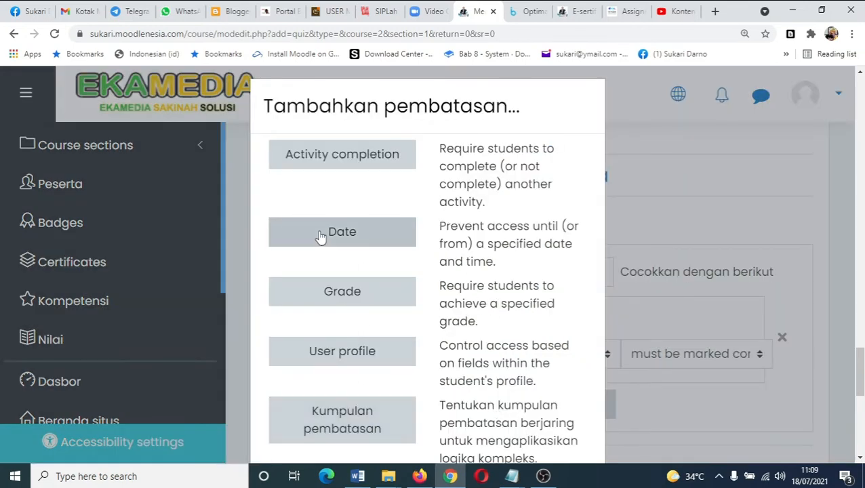
pyautogui.click(344, 297)
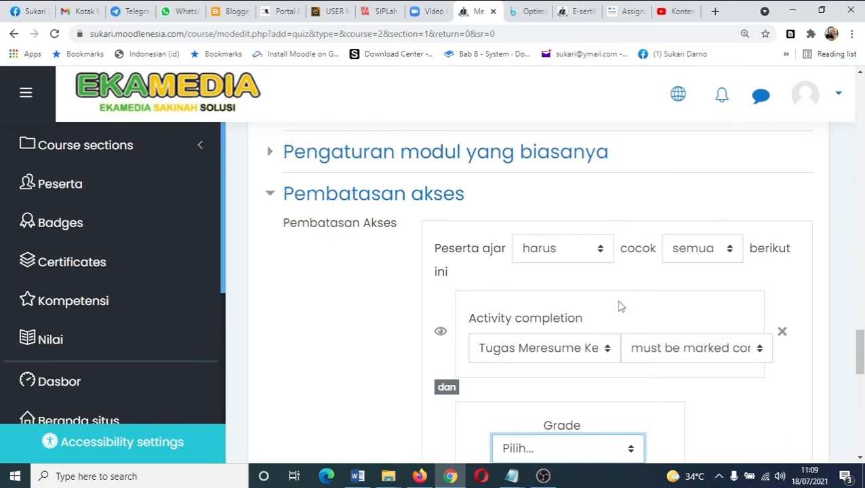
pyautogui.scroll(-2, 558, 381)
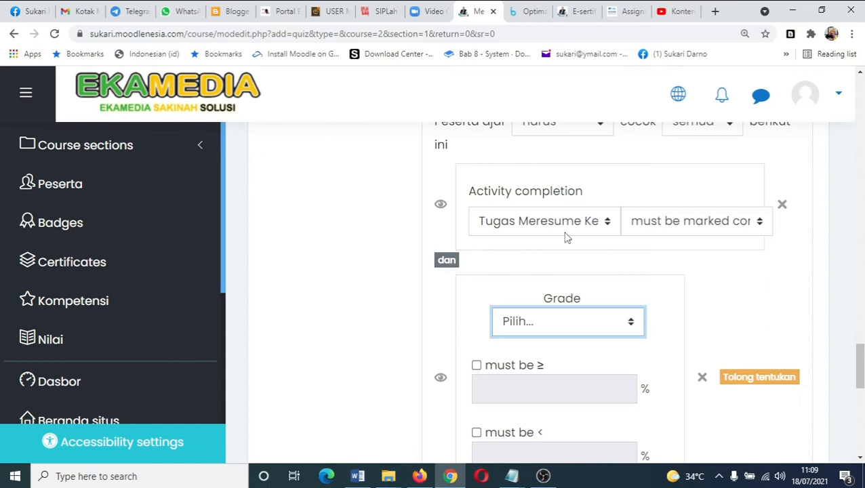
pyautogui.click(633, 326)
pyautogui.click(635, 327)
pyautogui.click(477, 366)
pyautogui.click(486, 384)
pyautogui.write('70')
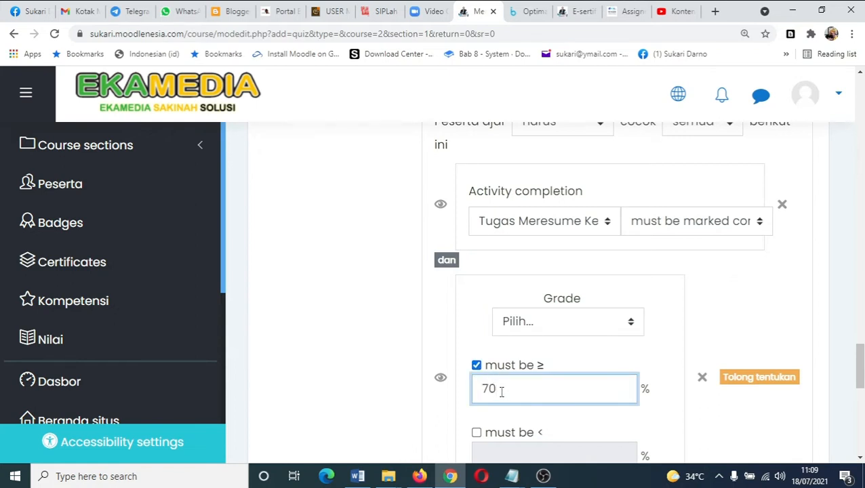
pyautogui.scroll(-2, 565, 378)
pyautogui.scroll(1, 567, 379)
pyautogui.scroll(2, 568, 380)
pyautogui.scroll(1, 568, 380)
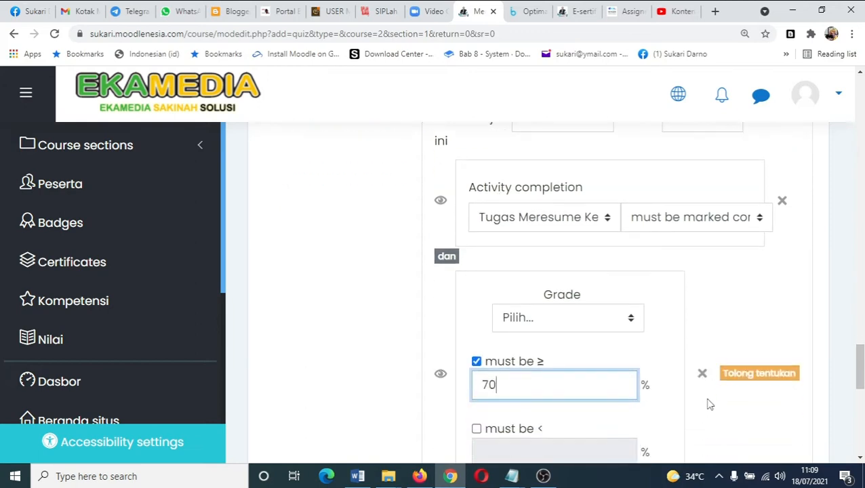
pyautogui.scroll(-1, 748, 381)
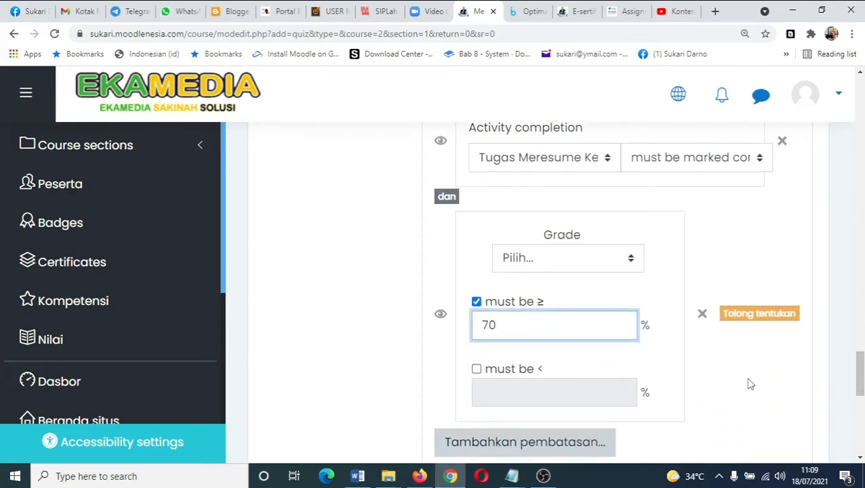
pyautogui.scroll(-2, 772, 339)
pyautogui.scroll(2, 769, 342)
pyautogui.scroll(-3, 535, 347)
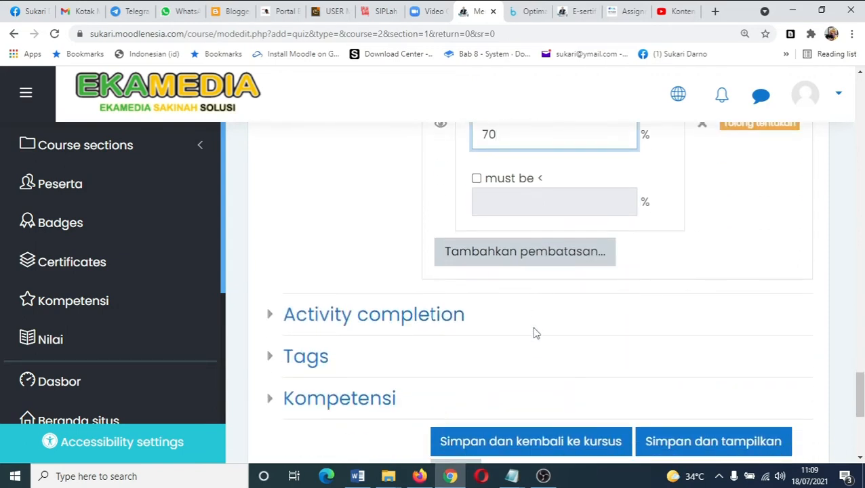
pyautogui.click(540, 251)
pyautogui.click(353, 241)
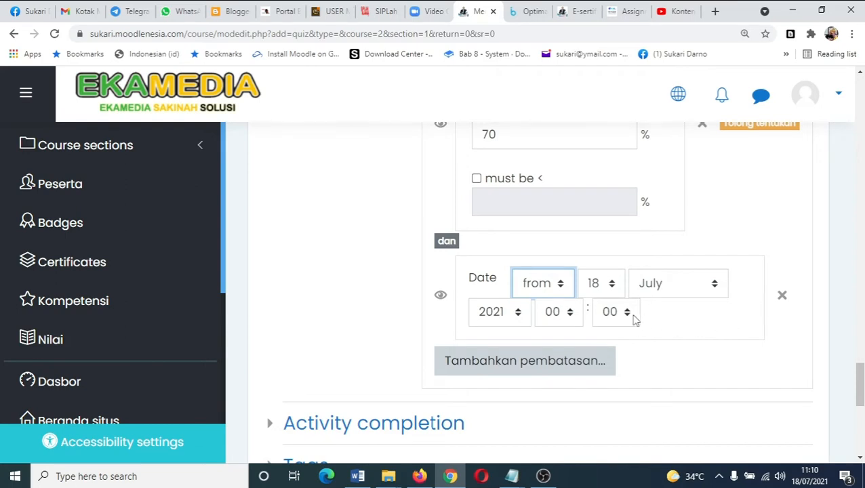
pyautogui.scroll(4, 557, 228)
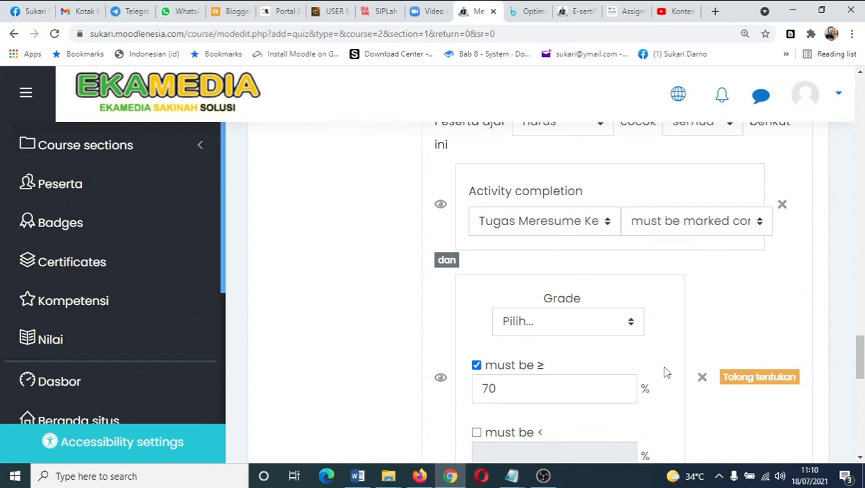
pyautogui.scroll(-2, 677, 380)
pyautogui.click(782, 423)
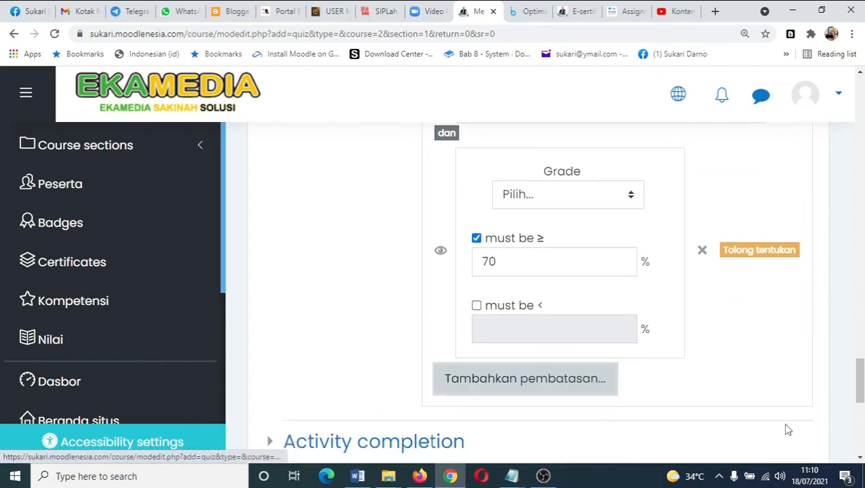
# - Remove the grade restriction and save the quiz settings, returning to the course
pyautogui.click(701, 252)
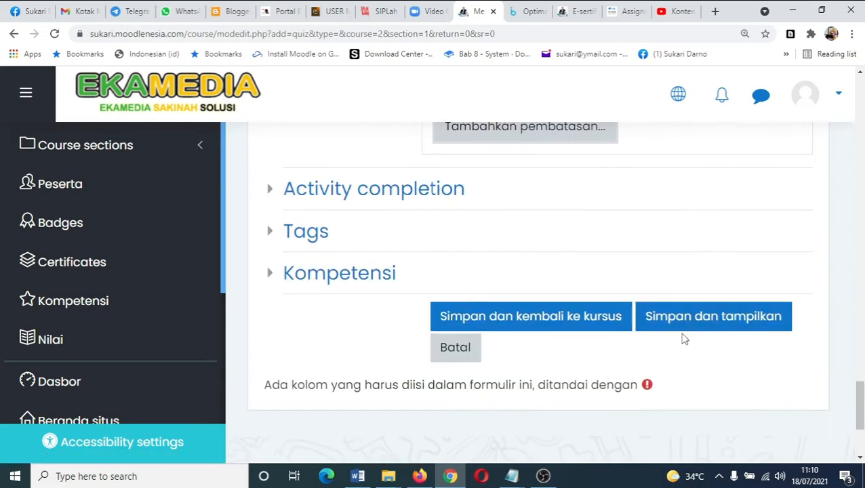
pyautogui.scroll(3, 379, 265)
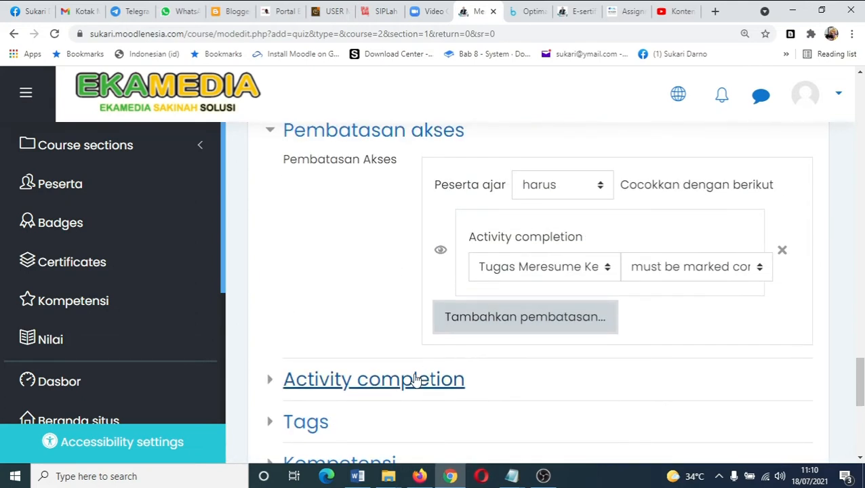
pyautogui.scroll(-1, 416, 381)
pyautogui.scroll(-1, 416, 380)
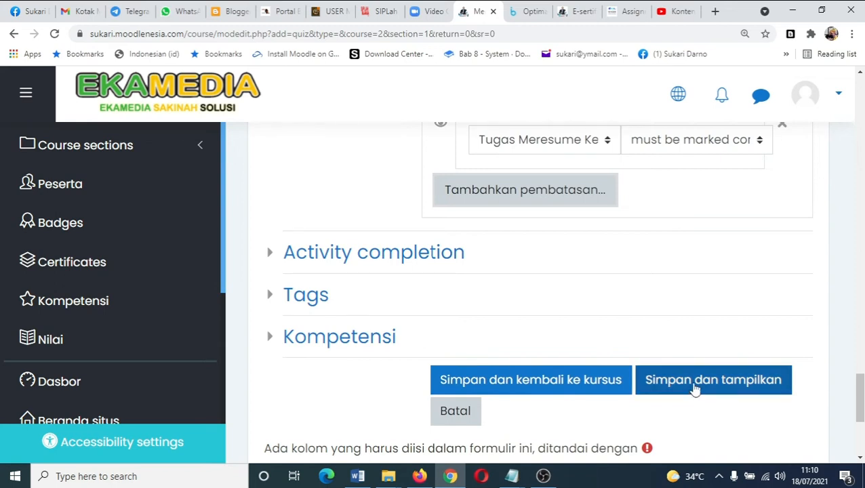
pyautogui.click(539, 386)
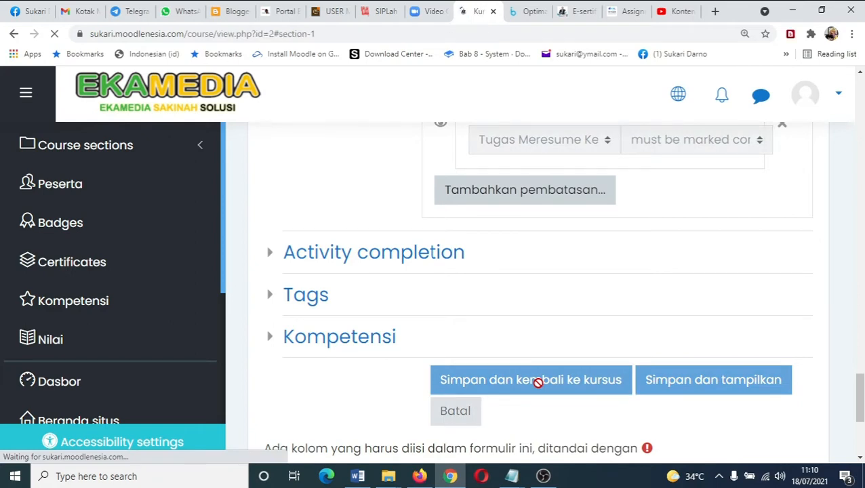
# - Review the pretest entry and its access restriction on the course page
pyautogui.scroll(-4, 692, 361)
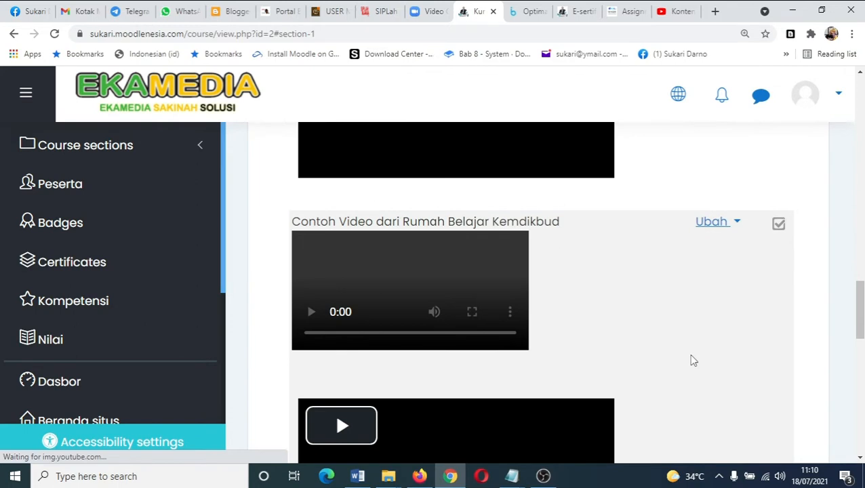
pyautogui.scroll(-5, 691, 363)
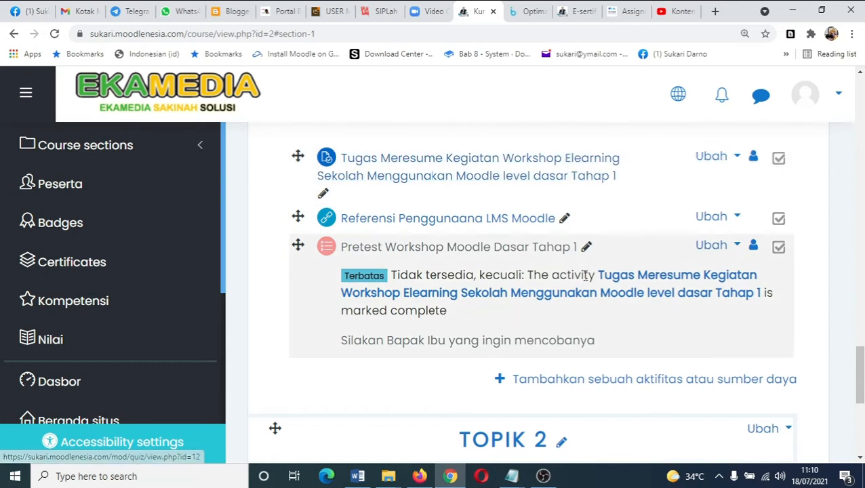
pyautogui.scroll(1, 585, 279)
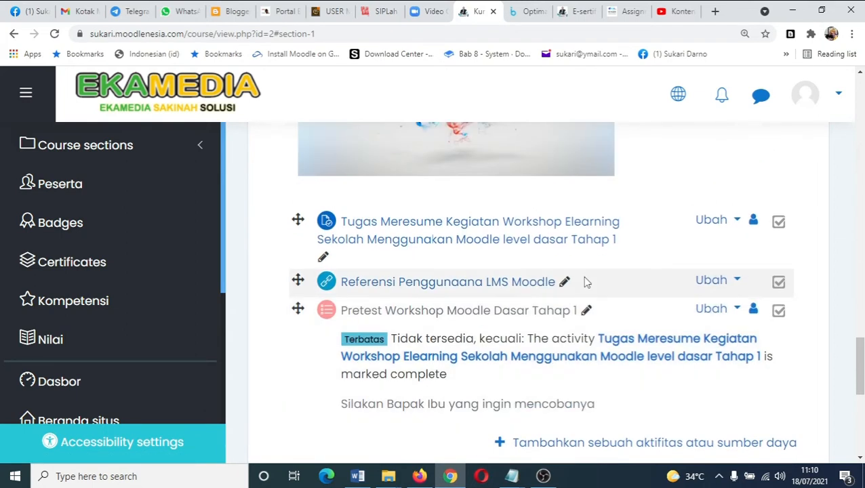
pyautogui.scroll(1, 586, 281)
pyautogui.scroll(-4, 585, 282)
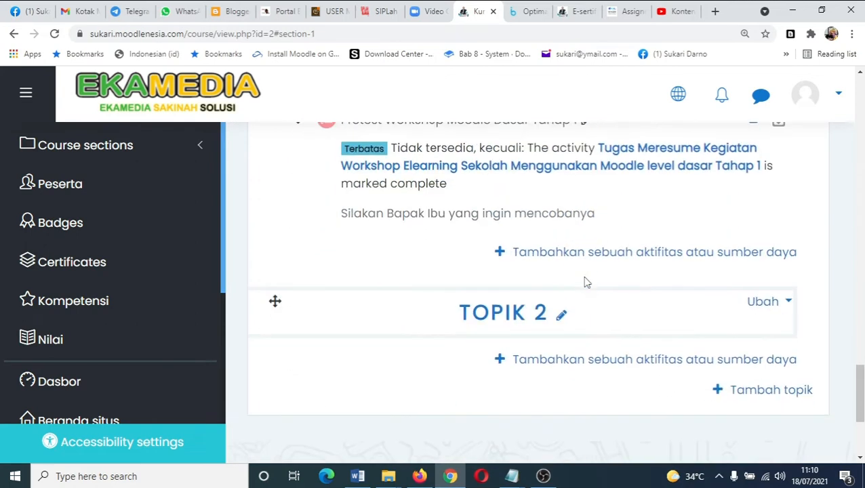
pyautogui.scroll(2, 585, 282)
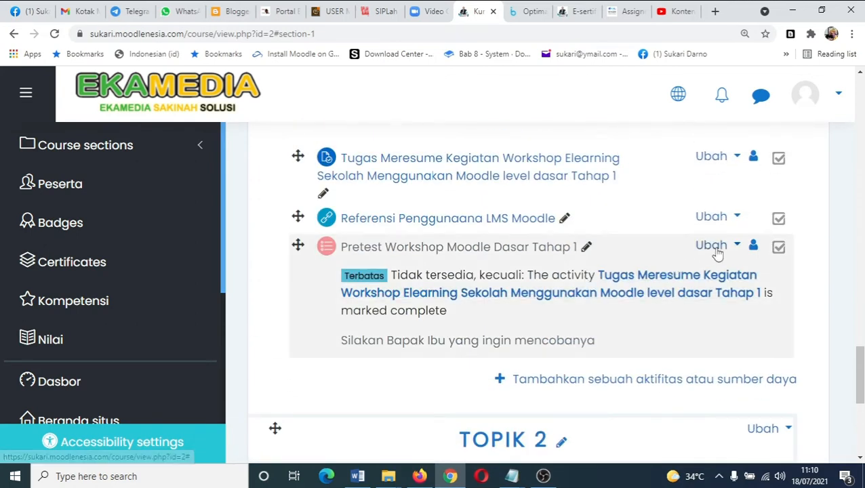
# - Open the Pretest Workshop Moodle Dasar Tahap 1 quiz and go to its question editing page
pyautogui.click(712, 247)
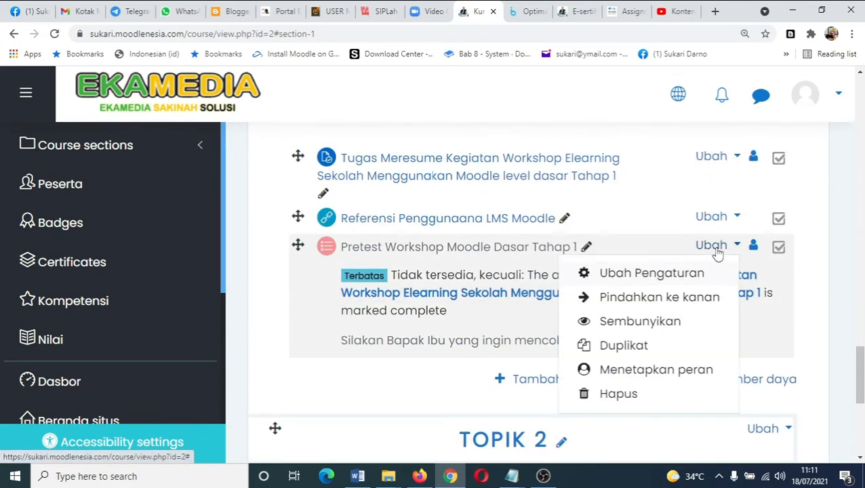
pyautogui.click(715, 254)
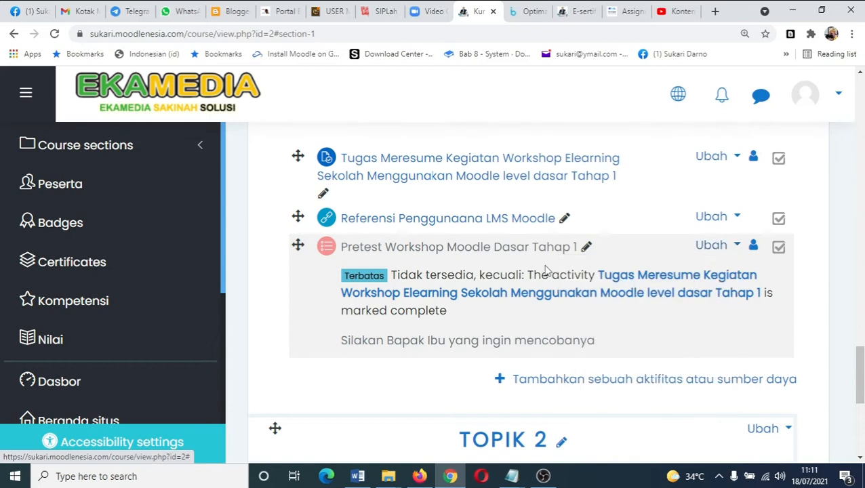
pyautogui.click(494, 255)
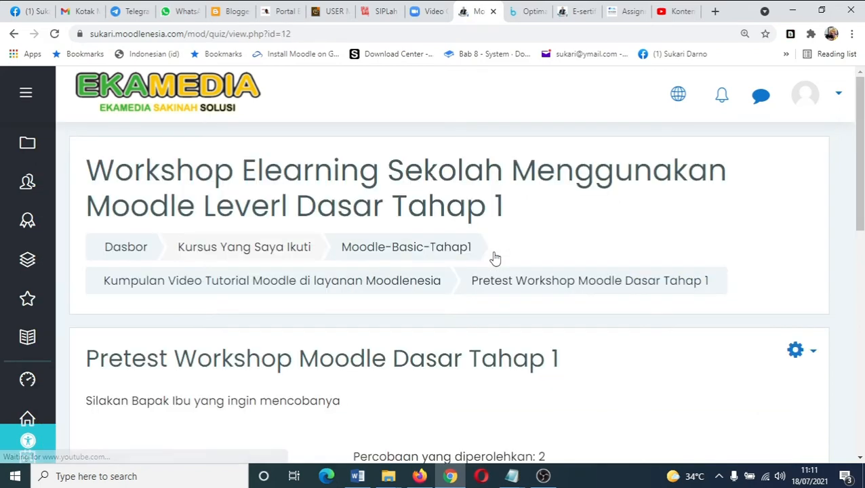
pyautogui.scroll(-3, 615, 353)
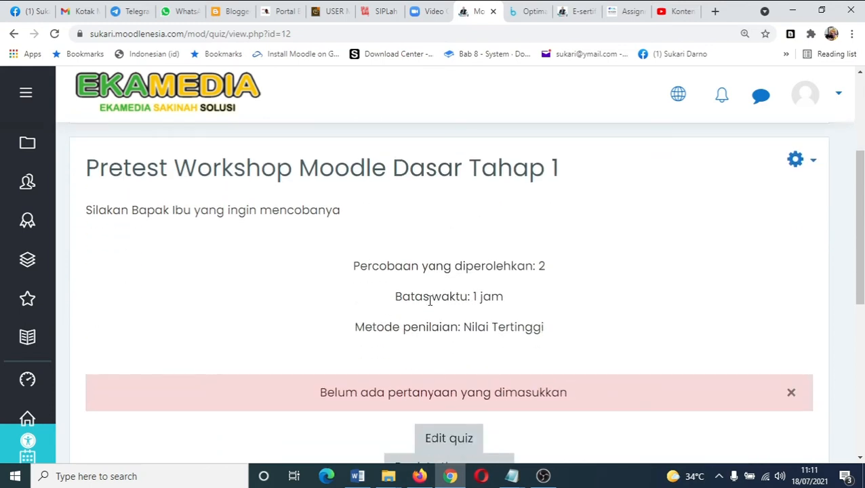
pyautogui.scroll(-1, 413, 344)
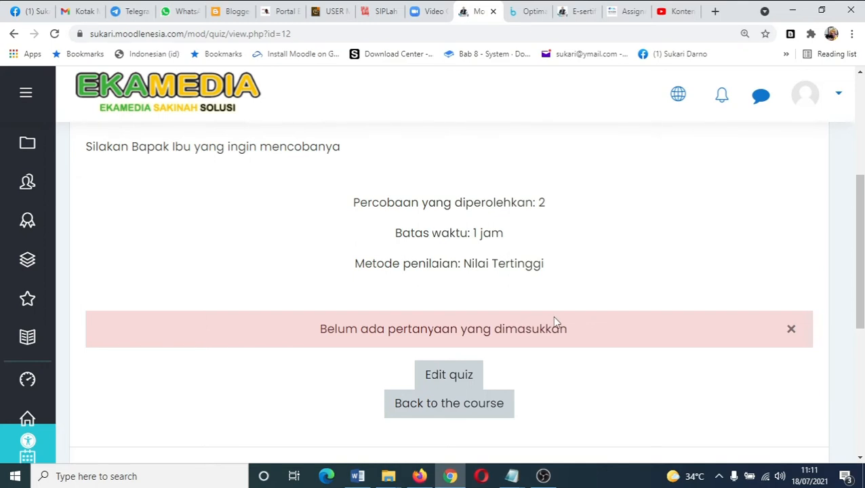
pyautogui.click(452, 378)
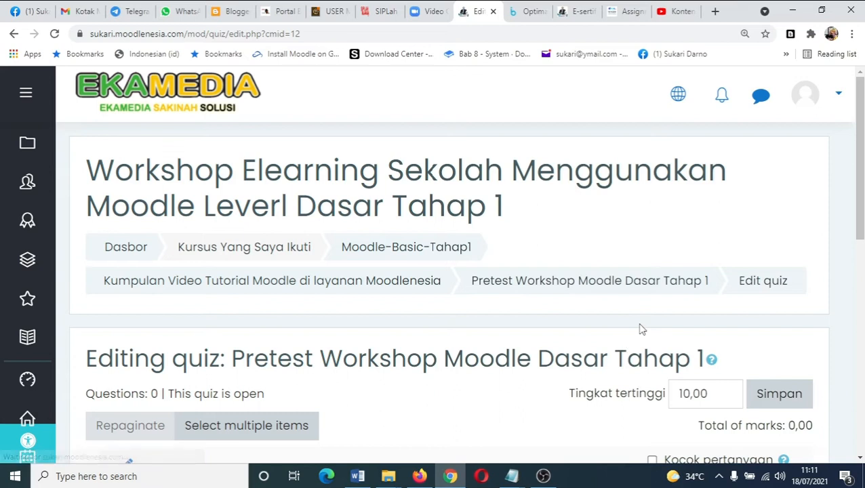
pyautogui.scroll(-5, 642, 329)
pyautogui.scroll(-2, 642, 330)
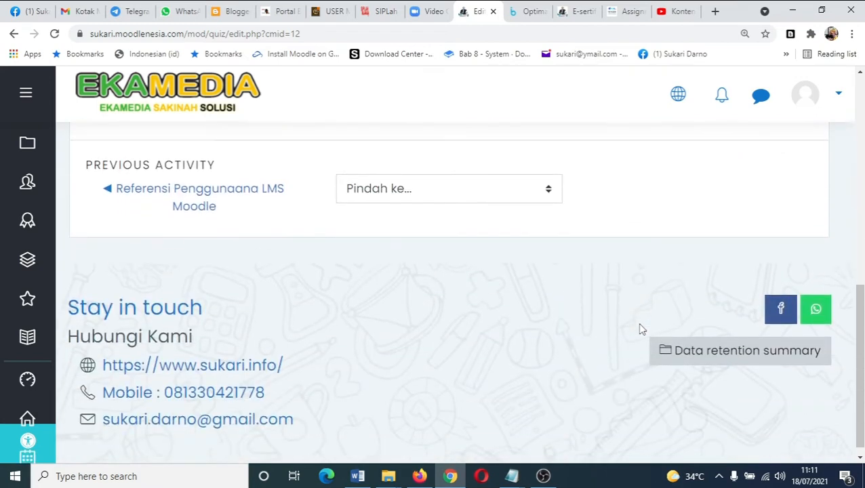
pyautogui.scroll(5, 639, 328)
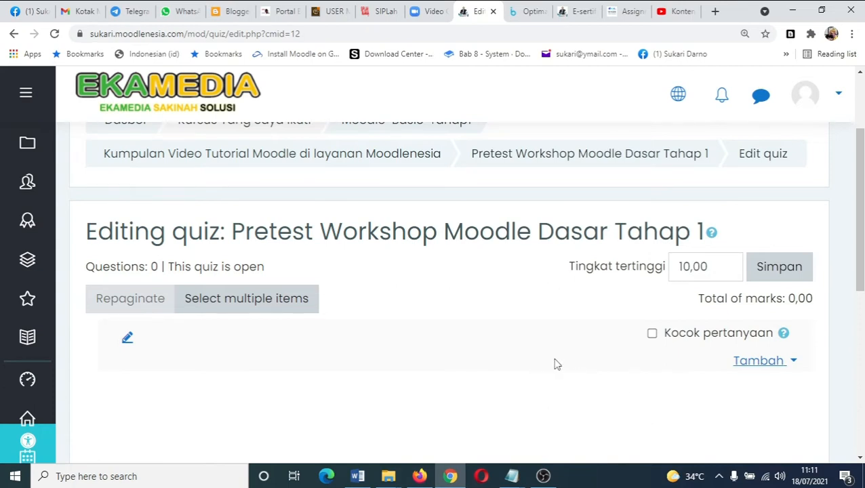
pyautogui.scroll(2, 554, 364)
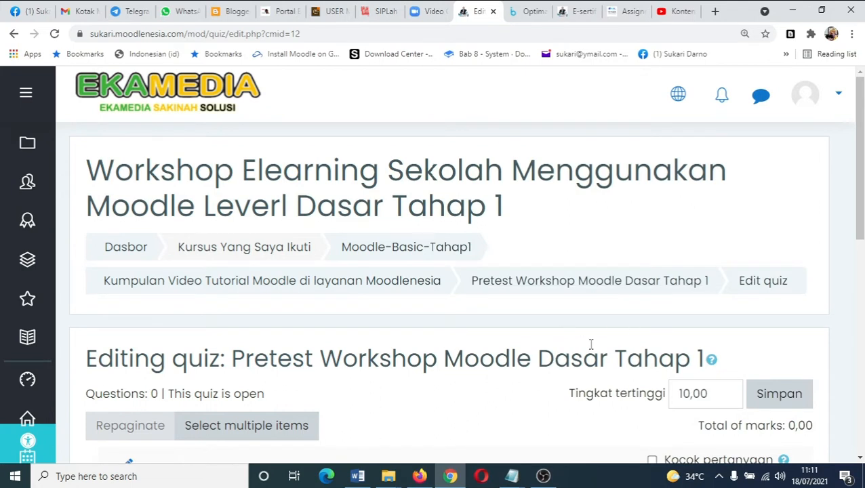
pyautogui.scroll(-2, 615, 305)
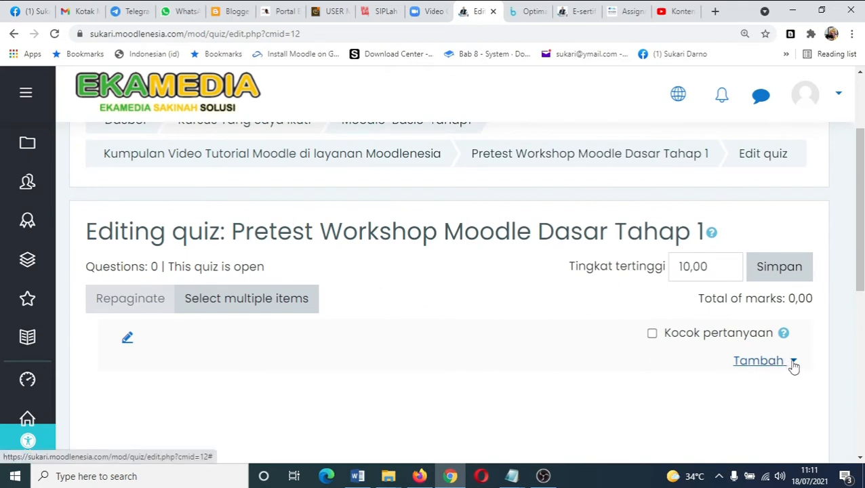
# - Add all questions on the first page of the Default for Moodle-Basic-Tahap1 question bank category to the quiz
pyautogui.click(791, 364)
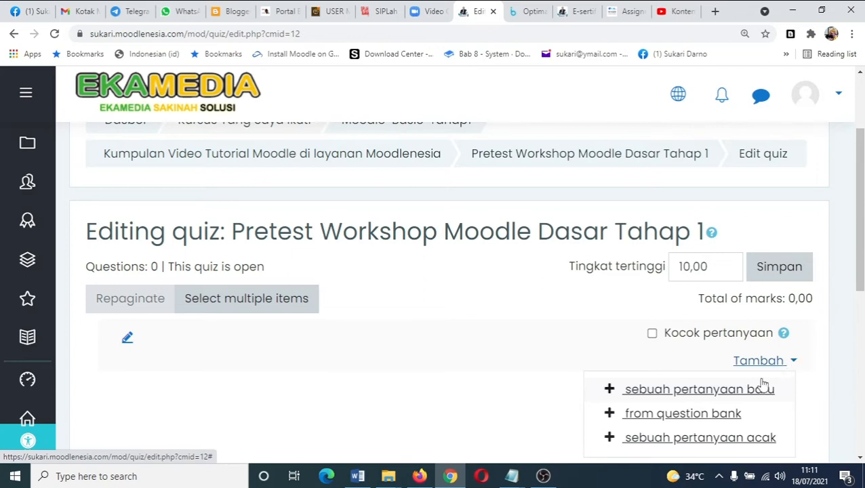
pyautogui.click(678, 415)
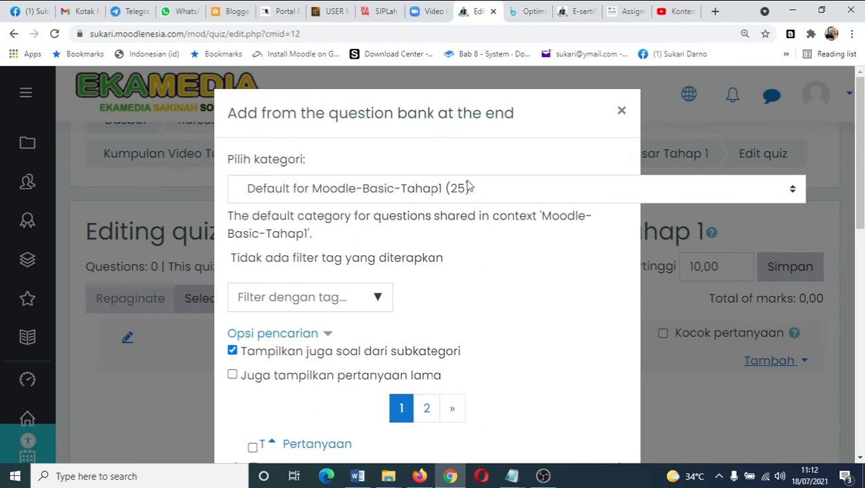
pyautogui.scroll(-3, 463, 303)
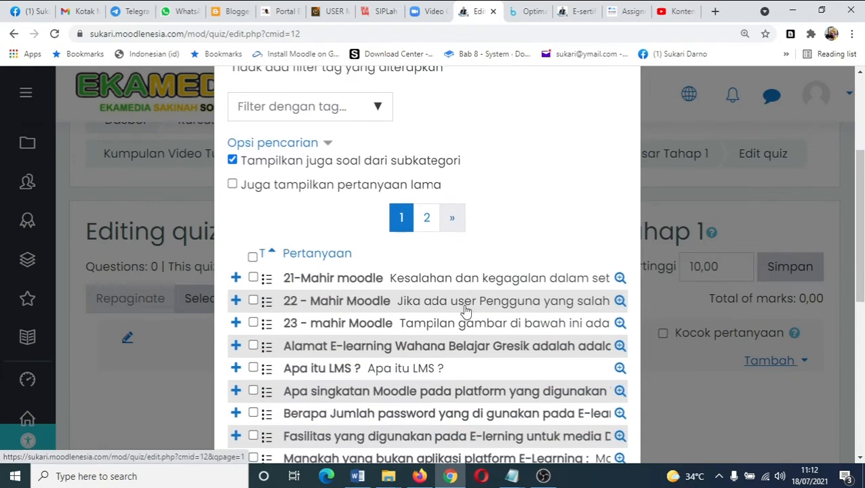
pyautogui.click(252, 256)
pyautogui.scroll(-6, 427, 281)
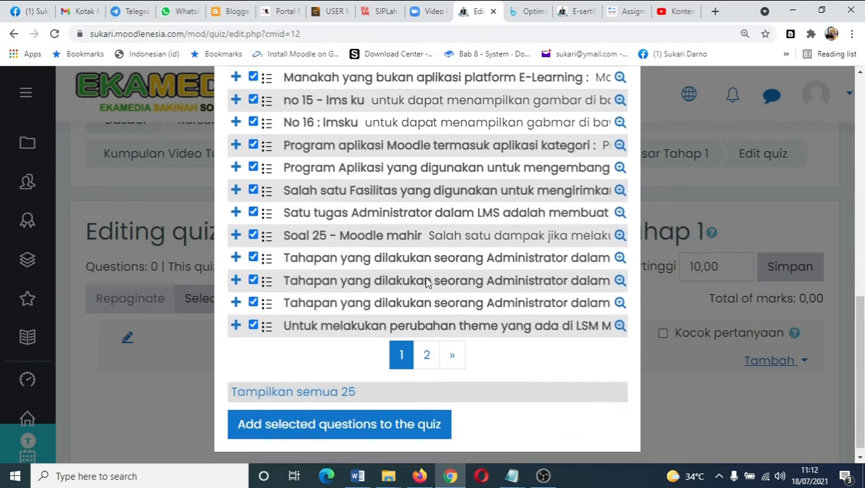
pyautogui.click(352, 425)
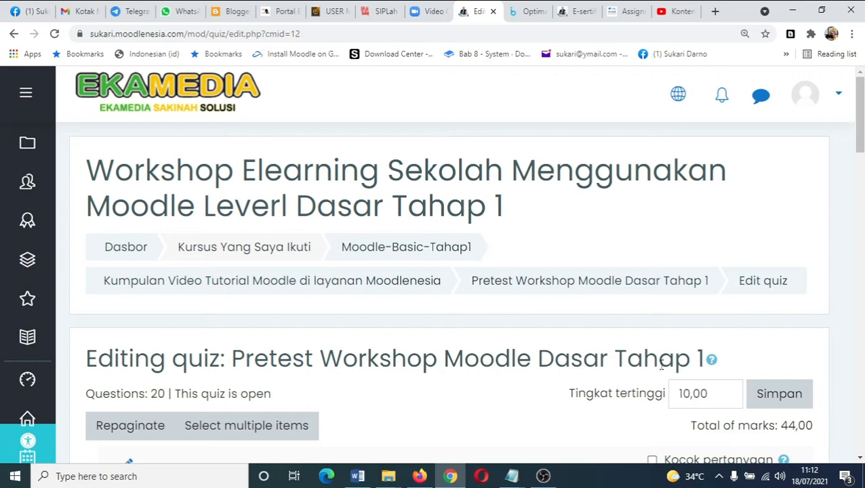
# - Set the marks of question 4 and question 5 to 2
pyautogui.scroll(-2, 661, 368)
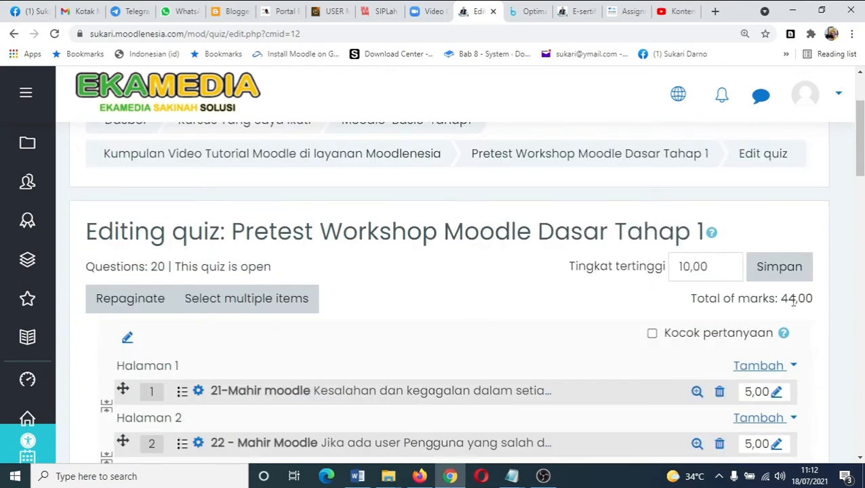
pyautogui.moveTo(784, 302); pyautogui.dragTo(709, 290)
pyautogui.click(776, 304)
pyautogui.moveTo(712, 268); pyautogui.dragTo(654, 272)
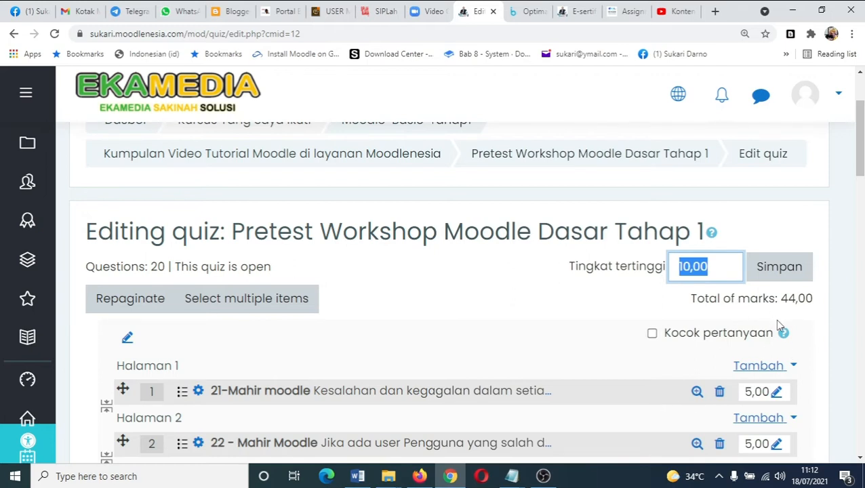
pyautogui.scroll(-6, 796, 305)
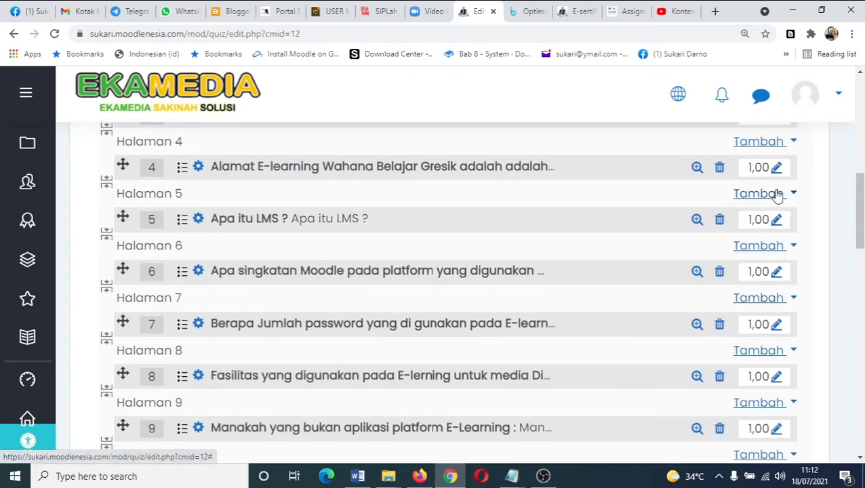
pyautogui.click(776, 171)
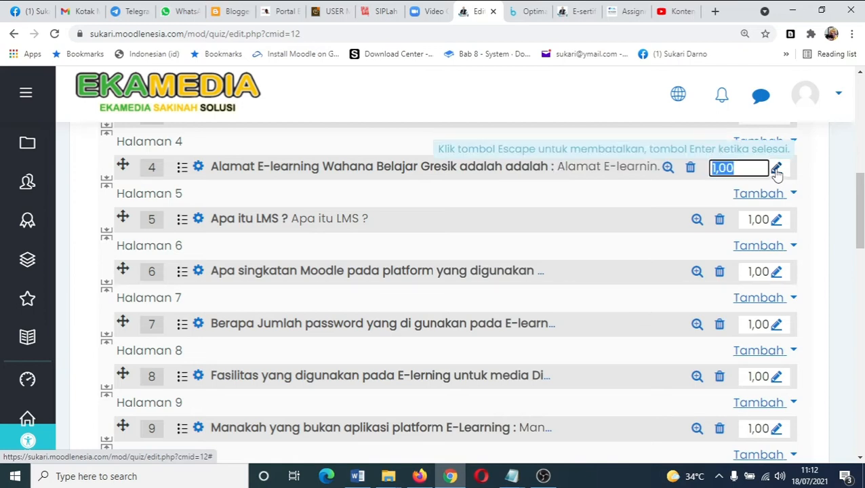
pyautogui.write('2')
pyautogui.press('Return')
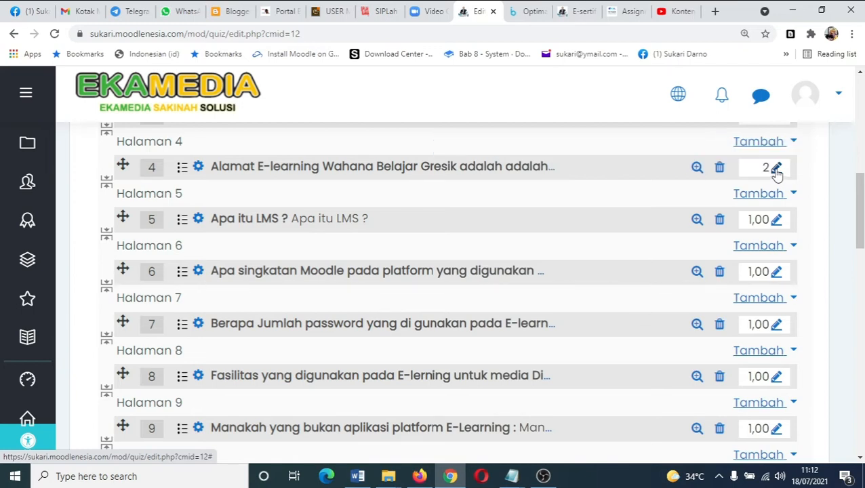
pyautogui.click(772, 227)
pyautogui.write('2')
pyautogui.press('Return')
# - Set the marks of question 6 and question 7 to 5
pyautogui.click(776, 271)
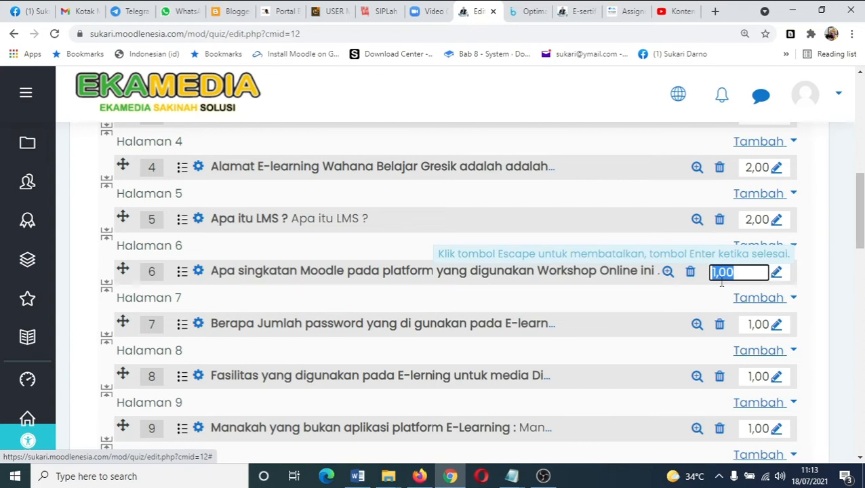
pyautogui.write('5')
pyautogui.press('Return')
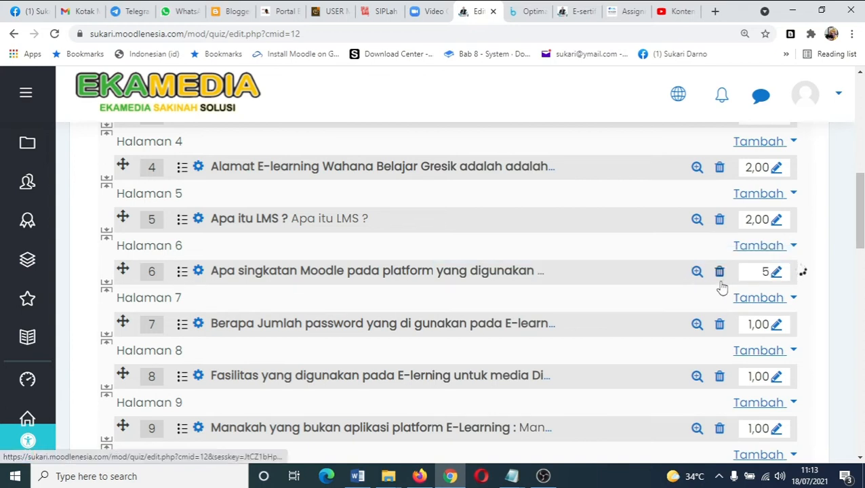
pyautogui.click(775, 325)
pyautogui.write('5')
pyautogui.press('Return')
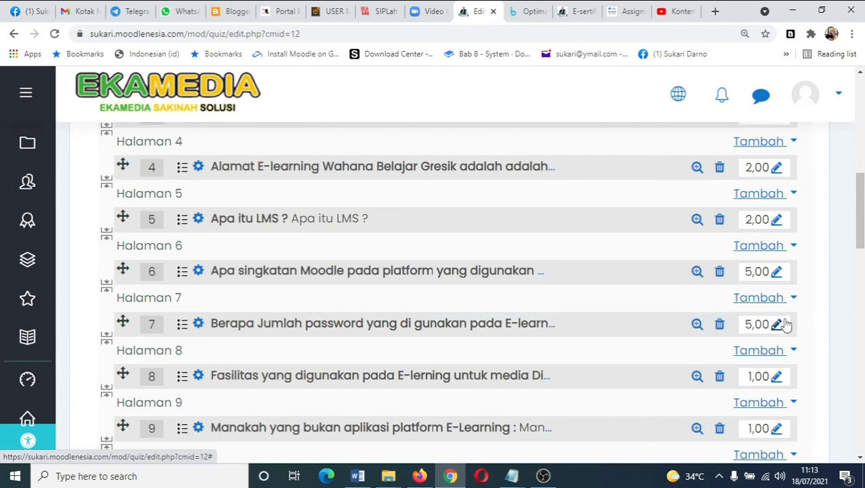
# - Set the marks of question 8 and question 9 to 5
pyautogui.scroll(5, 786, 322)
pyautogui.scroll(-6, 793, 284)
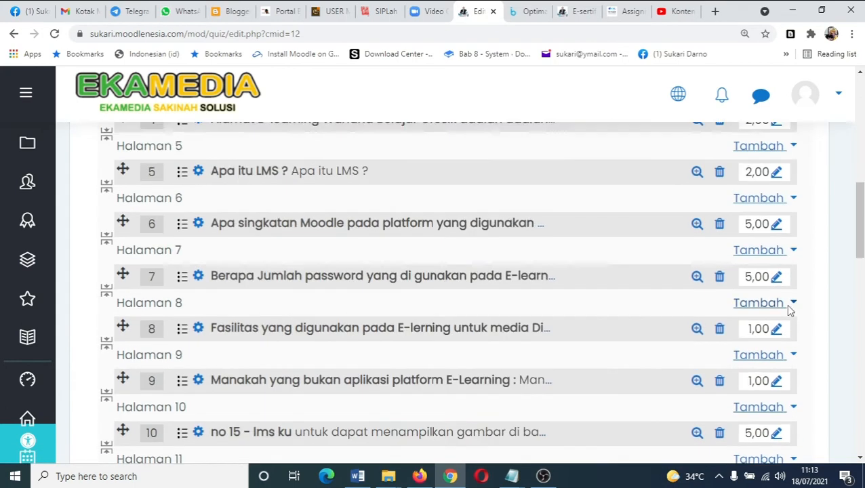
pyautogui.click(778, 321)
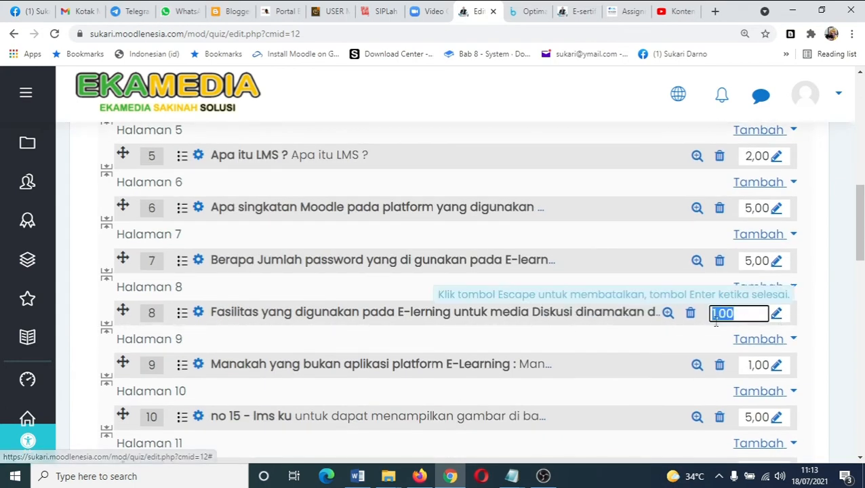
pyautogui.write('5')
pyautogui.press('Return')
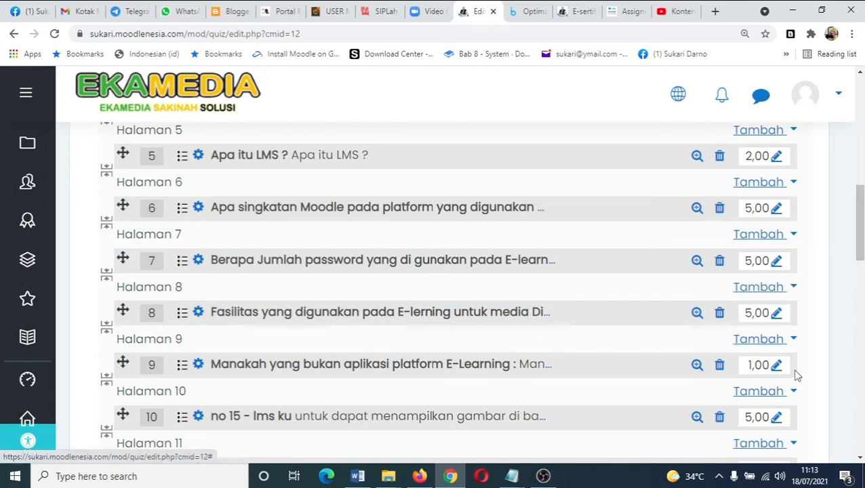
pyautogui.click(776, 369)
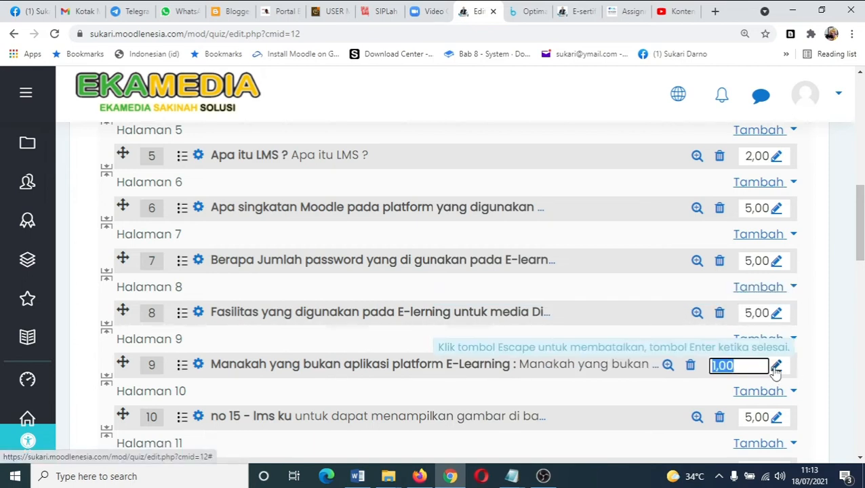
pyautogui.write('5')
pyautogui.press('Return')
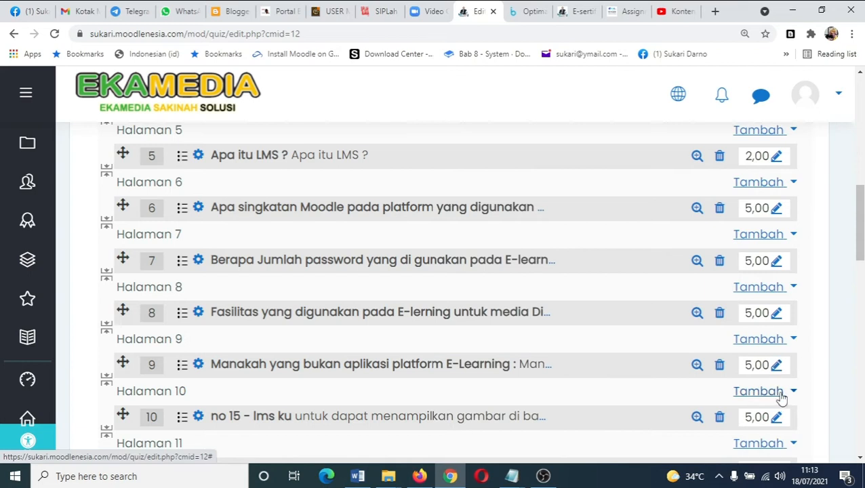
# - Set the marks of question 12 and question 13 to 5
pyautogui.scroll(-1, 780, 393)
pyautogui.scroll(-2, 779, 403)
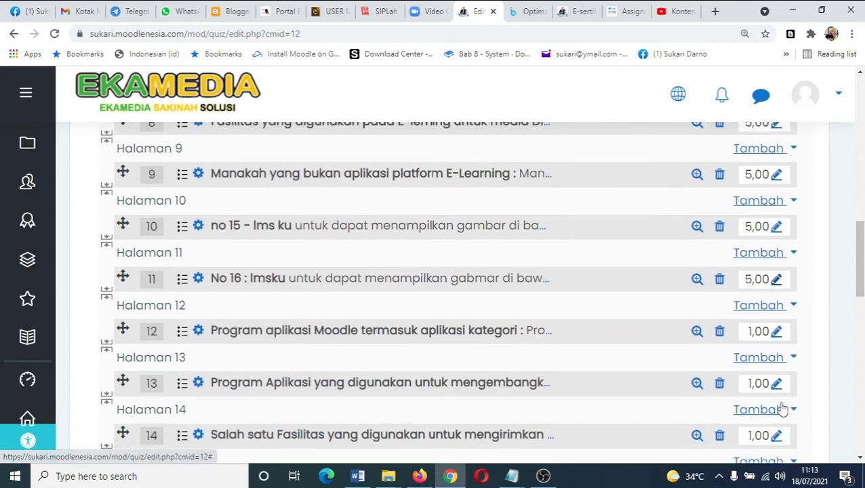
pyautogui.click(775, 333)
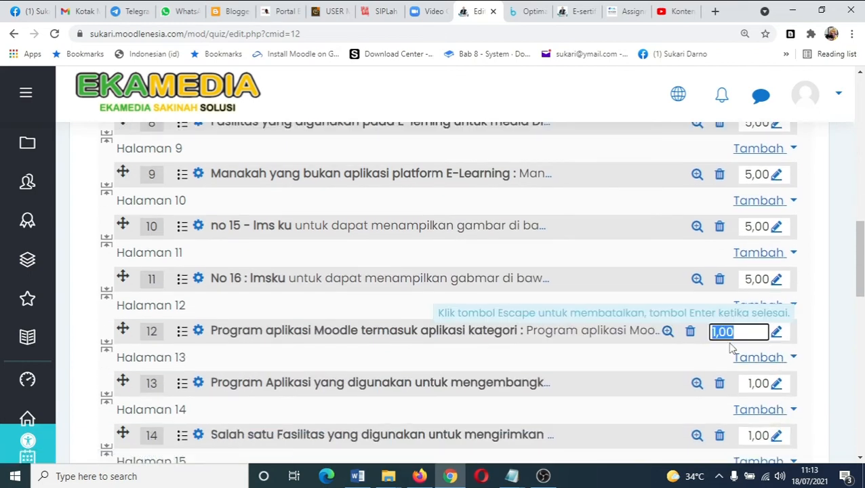
pyautogui.write('5')
pyautogui.press('Return')
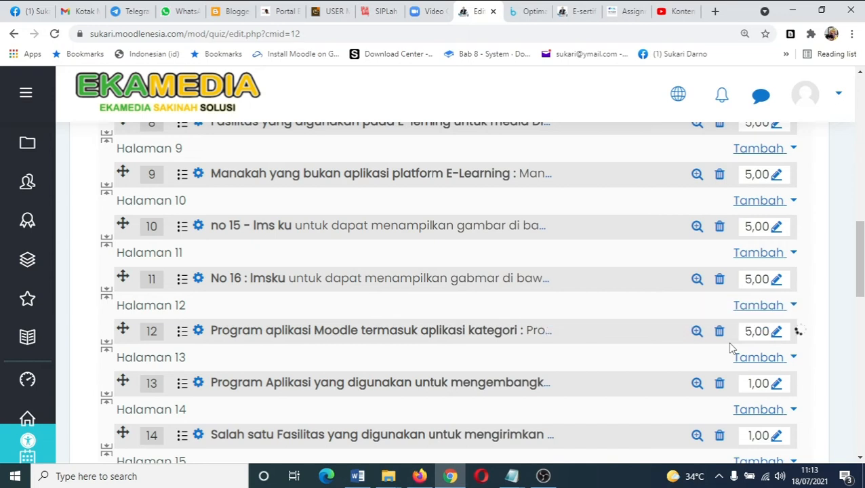
pyautogui.click(775, 386)
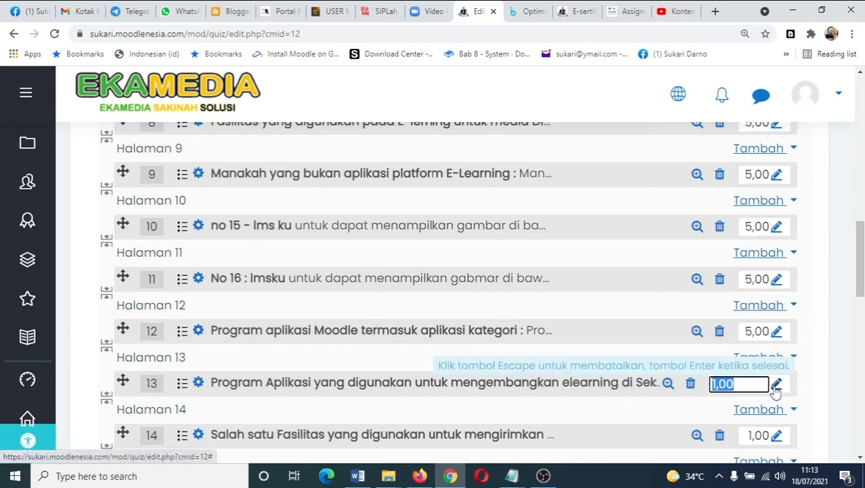
pyautogui.write('5')
pyautogui.press('Return')
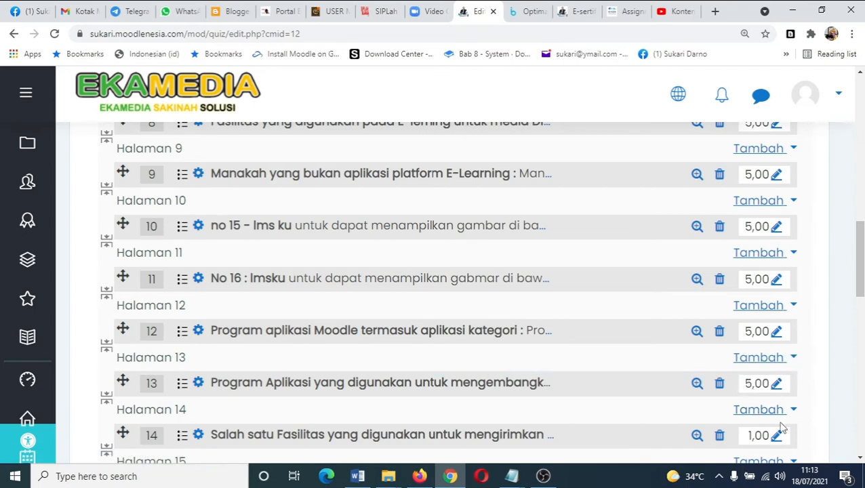
# - Set question 18's mark to 55 and the marks of questions 19 and 17 to 4
pyautogui.scroll(-4, 781, 427)
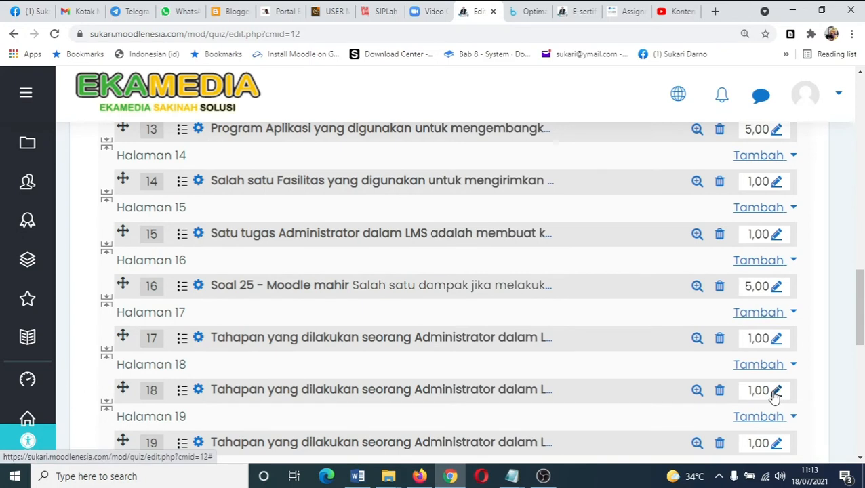
pyautogui.click(776, 391)
pyautogui.write('55')
pyautogui.press('Return')
pyautogui.click(775, 443)
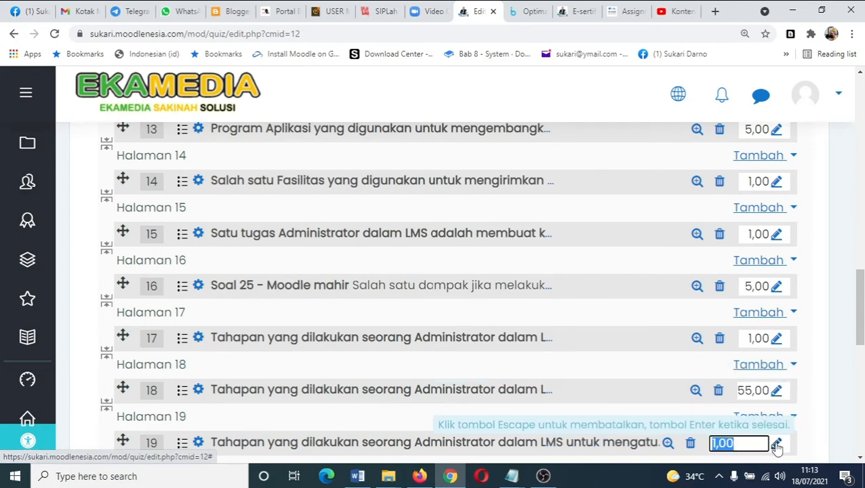
pyautogui.write('4')
pyautogui.press('Return')
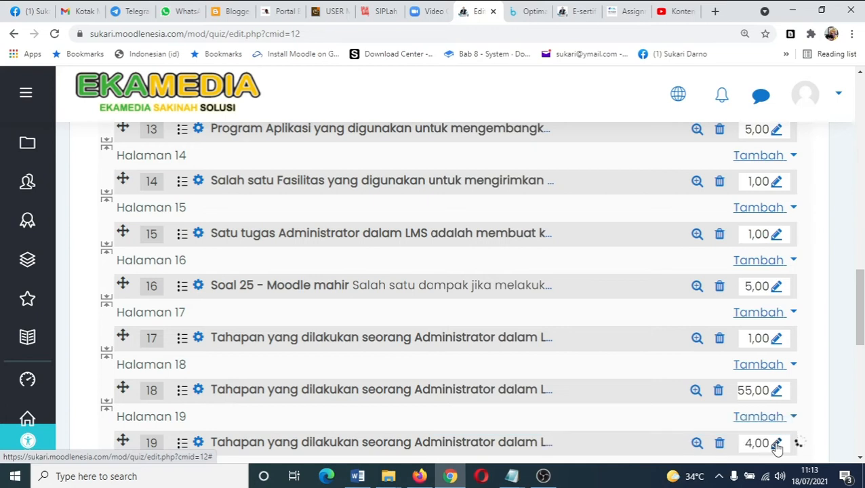
pyautogui.click(776, 343)
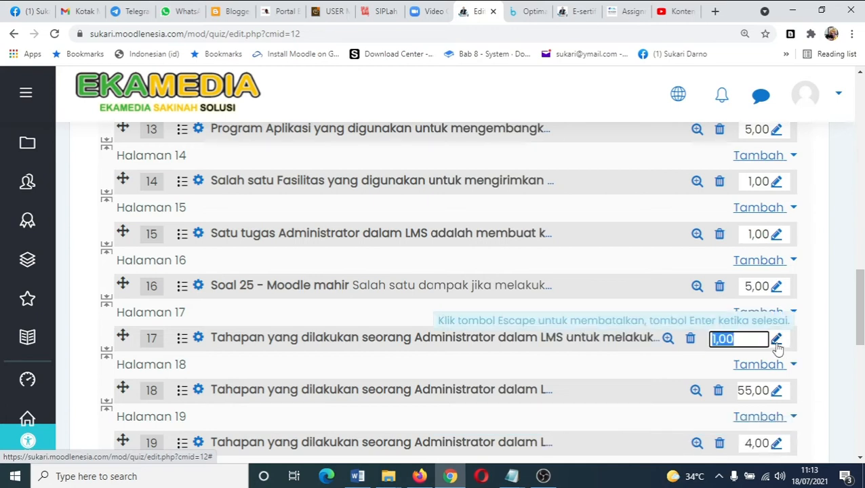
pyautogui.write('4')
pyautogui.press('Return')
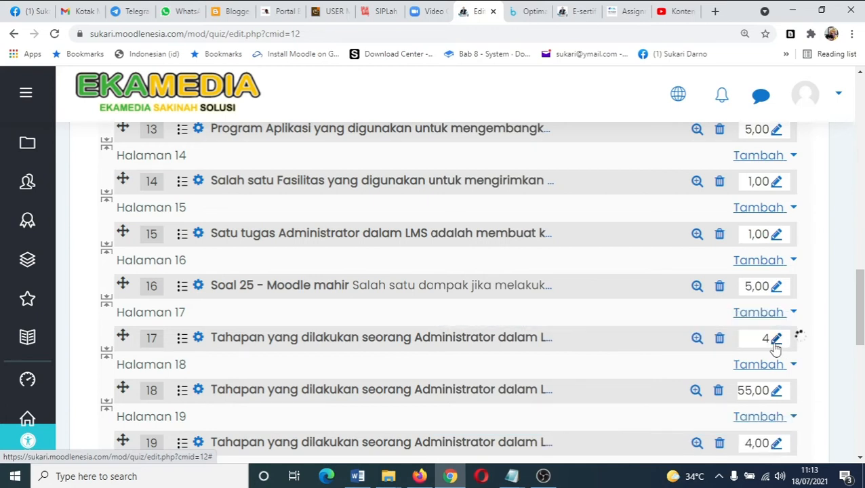
# - Set question 9's mark to 4
pyautogui.scroll(-4, 769, 375)
pyautogui.scroll(-2, 769, 375)
pyautogui.scroll(20, 769, 375)
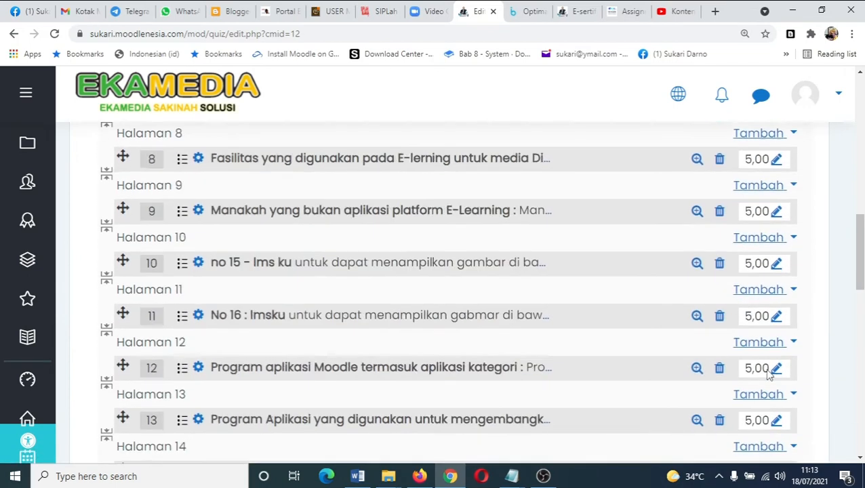
pyautogui.scroll(-3, 769, 376)
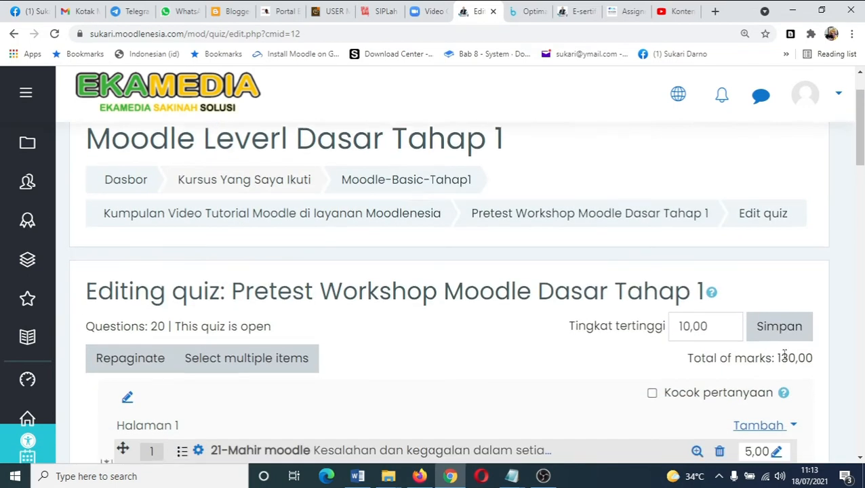
pyautogui.scroll(-1, 750, 360)
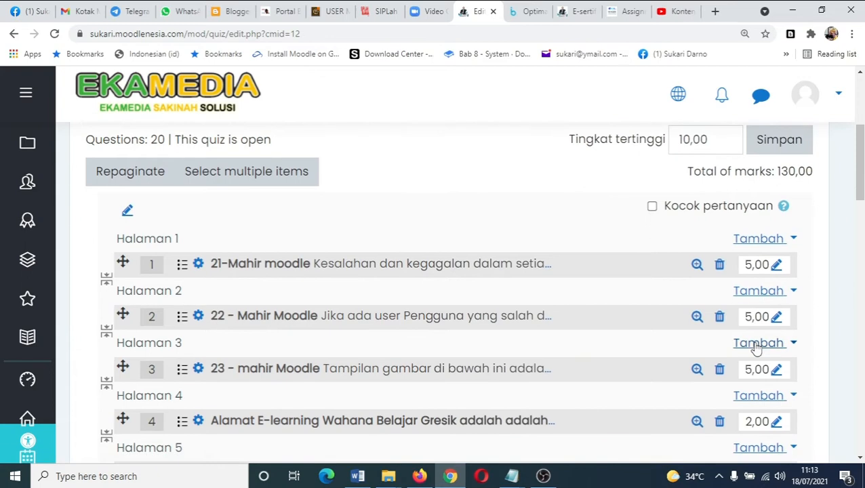
pyautogui.scroll(-6, 791, 319)
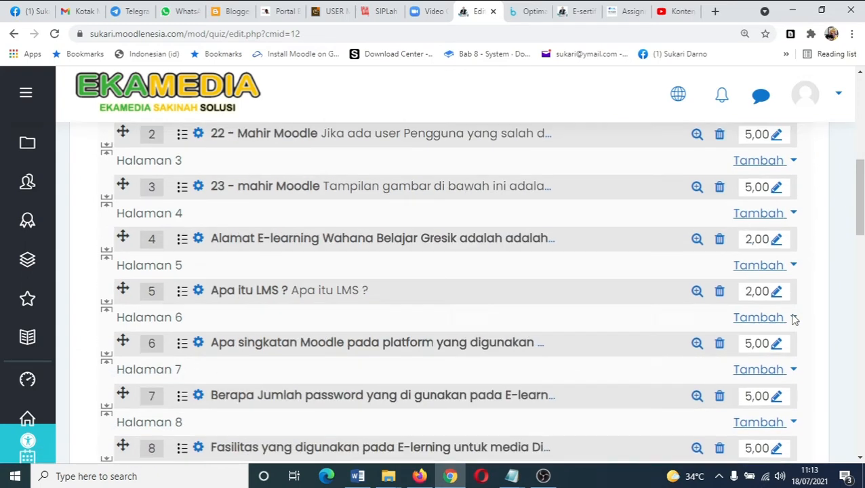
pyautogui.click(776, 306)
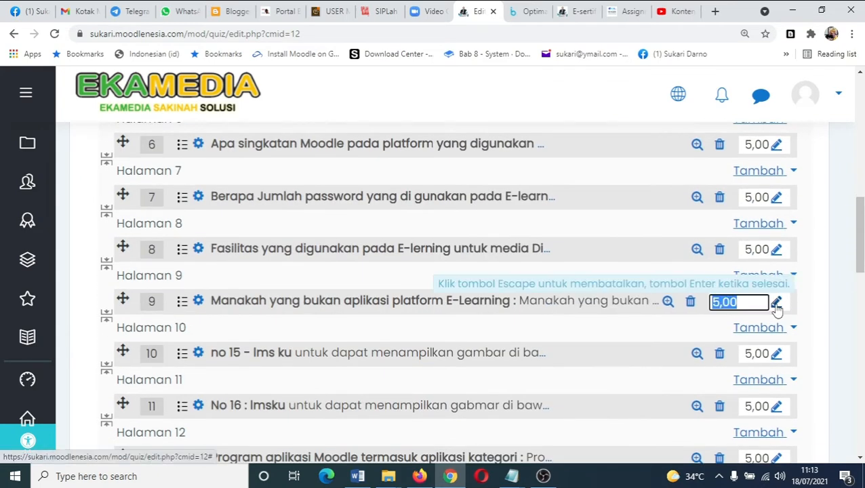
pyautogui.write('4')
pyautogui.press('Return')
# - Set question 13's mark to 3
pyautogui.scroll(-2, 777, 310)
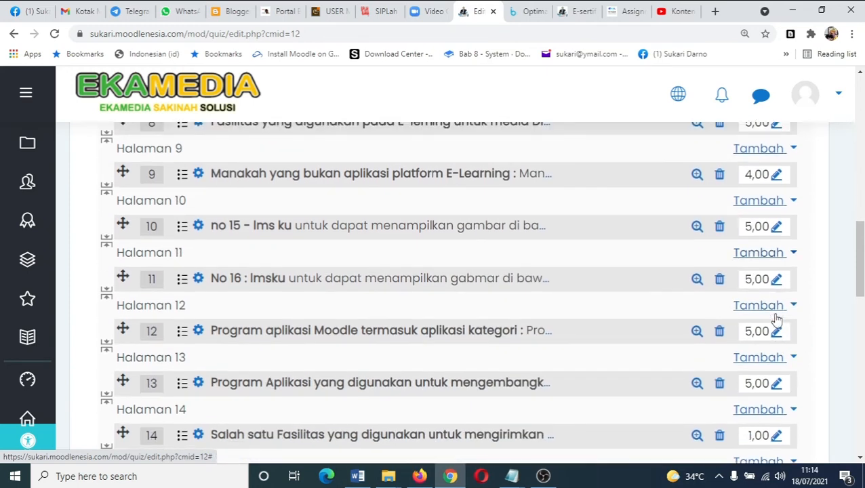
pyautogui.scroll(-1, 778, 338)
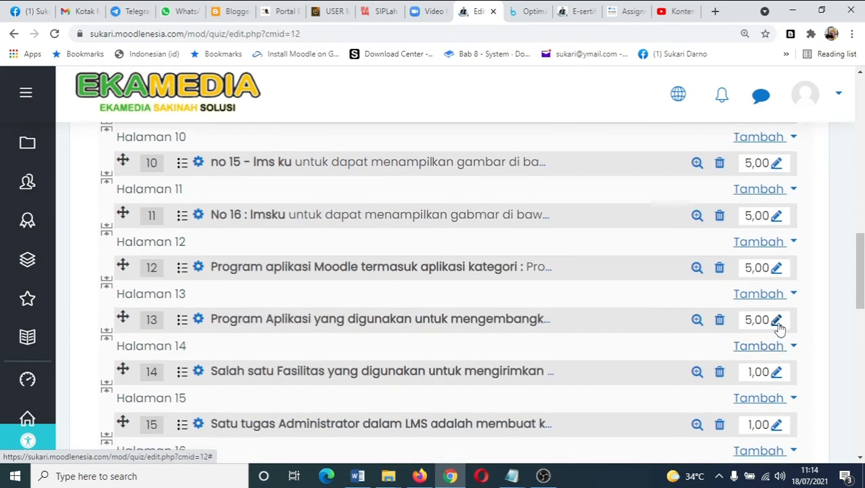
pyautogui.click(776, 320)
pyautogui.write('4')
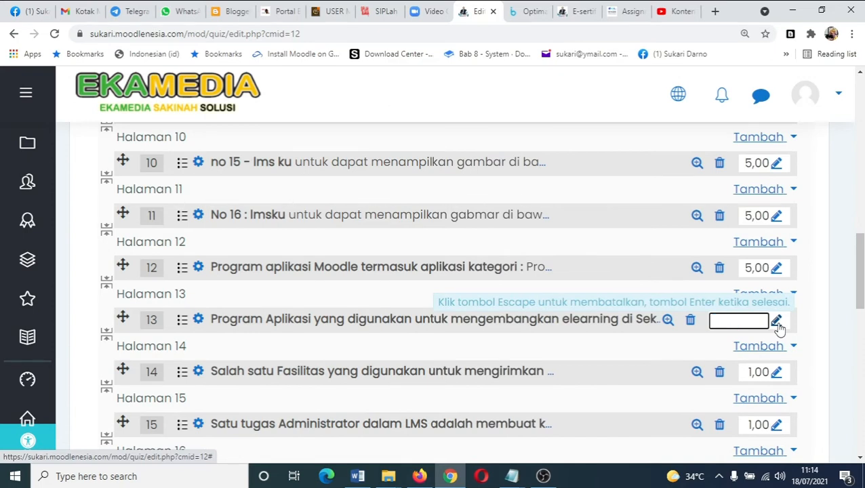
pyautogui.press('Return')
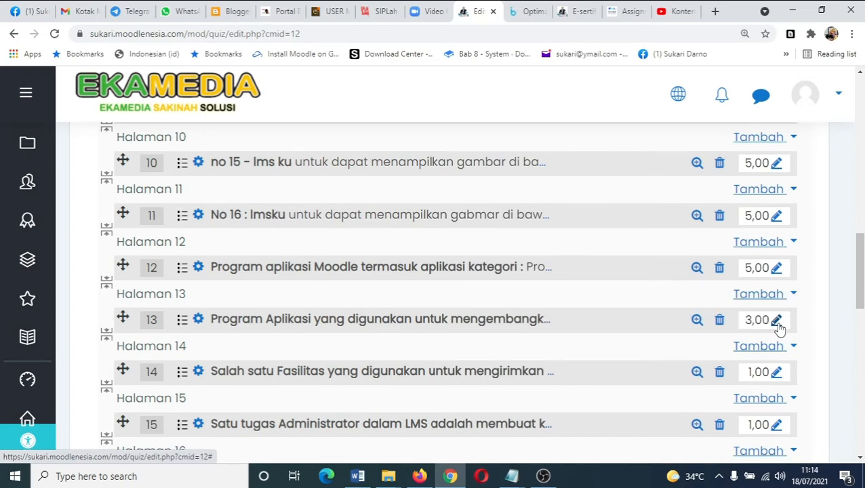
# - Set the marks of question 11 and question 10 to 3
pyautogui.scroll(1, 779, 326)
pyautogui.click(776, 280)
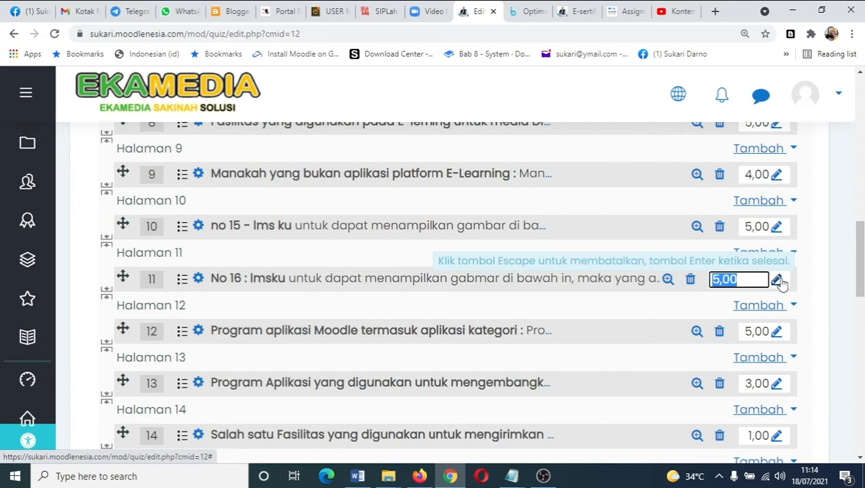
pyautogui.write('3')
pyautogui.press('Return')
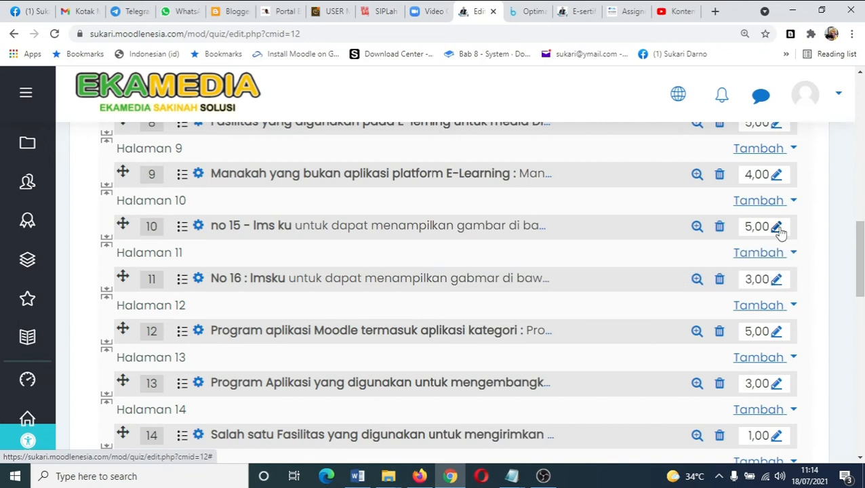
pyautogui.click(778, 230)
pyautogui.write('3')
pyautogui.press('Return')
# - Set the marks of questions 6, 7 and 8 to 3
pyautogui.scroll(4, 781, 234)
pyautogui.scroll(5, 781, 234)
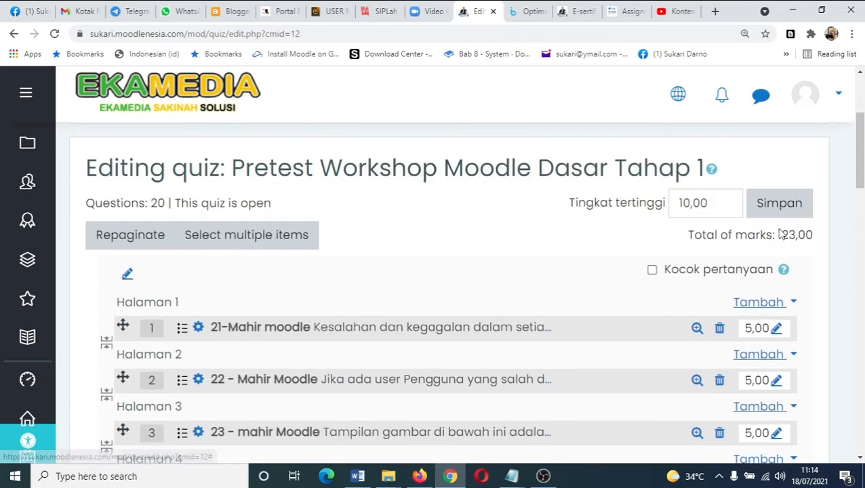
pyautogui.scroll(-5, 782, 263)
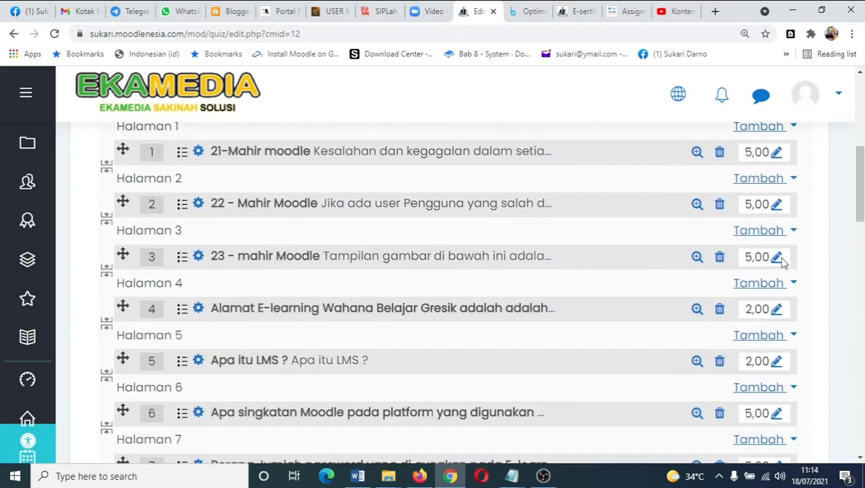
pyautogui.click(776, 272)
pyautogui.write('3')
pyautogui.press('Return')
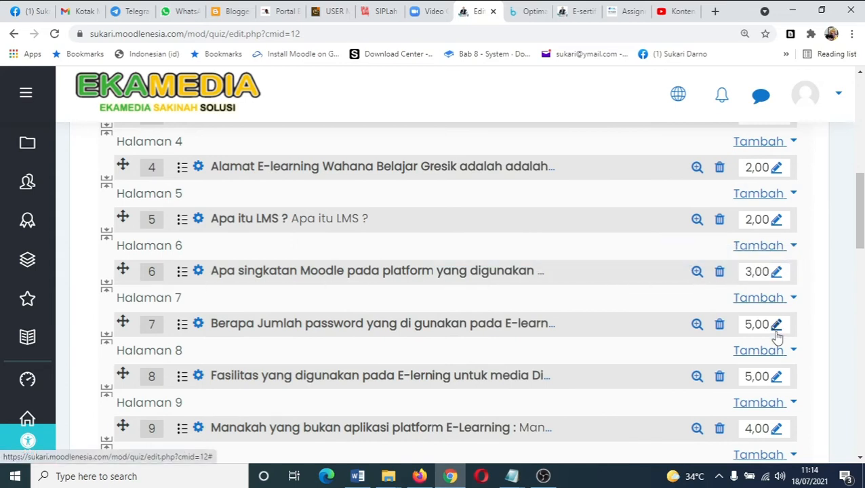
pyautogui.click(776, 325)
pyautogui.write('3')
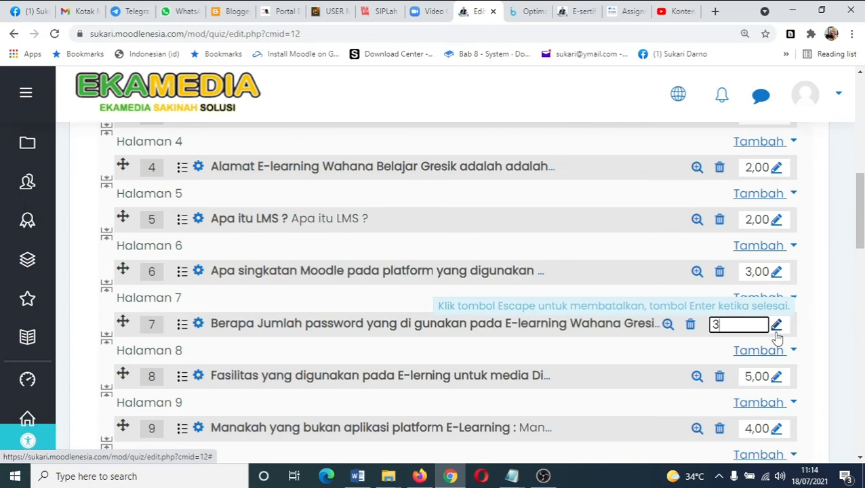
pyautogui.press('Return')
pyautogui.click(776, 377)
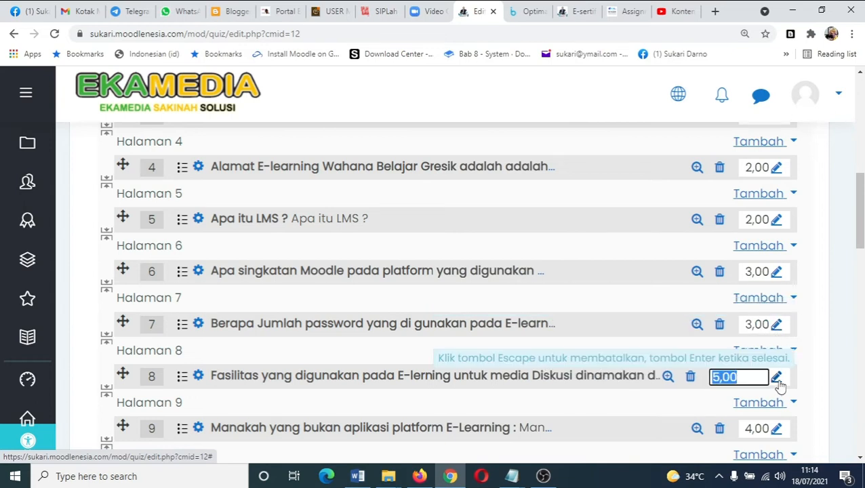
pyautogui.write('3')
pyautogui.press('Return')
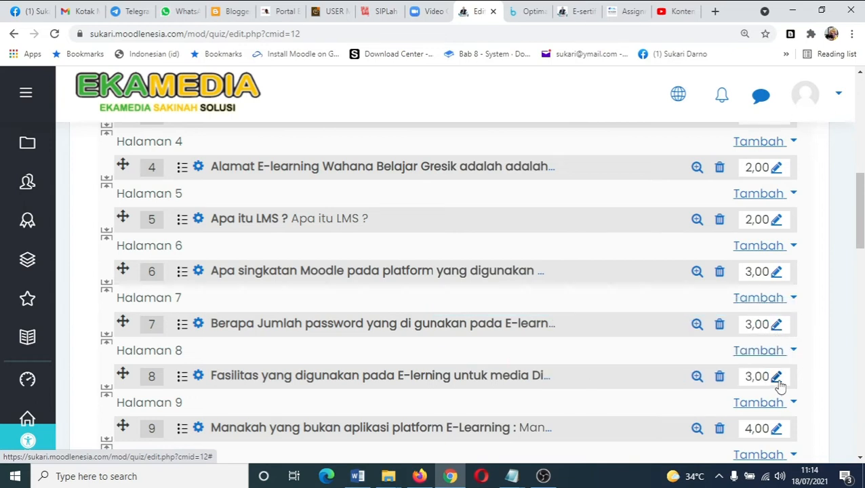
# - Set question 16's mark to 3
pyautogui.scroll(-5, 779, 385)
pyautogui.scroll(-2, 779, 385)
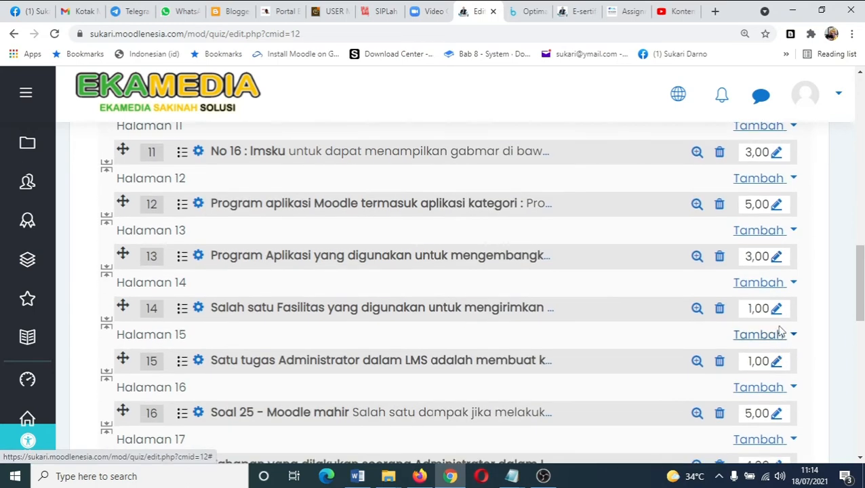
pyautogui.scroll(-2, 779, 326)
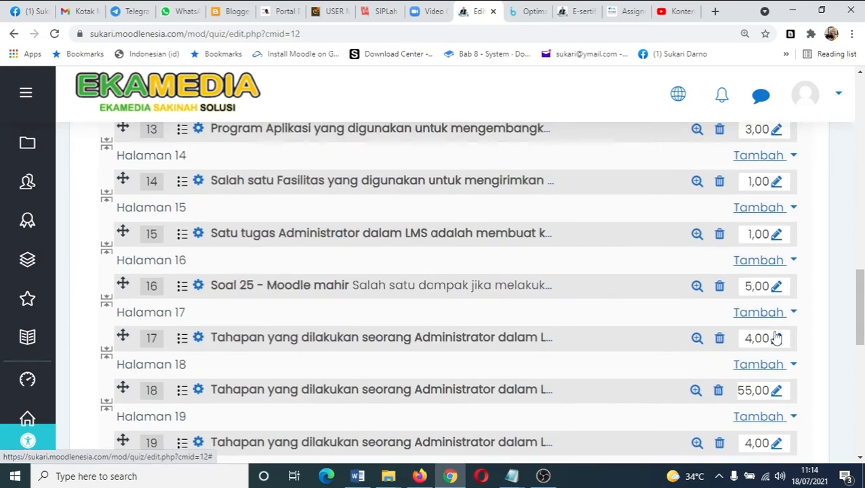
pyautogui.click(775, 291)
pyautogui.write('3')
pyautogui.press('Return')
# - Set the marks of question 1 and question 2 to 3
pyautogui.scroll(8, 774, 298)
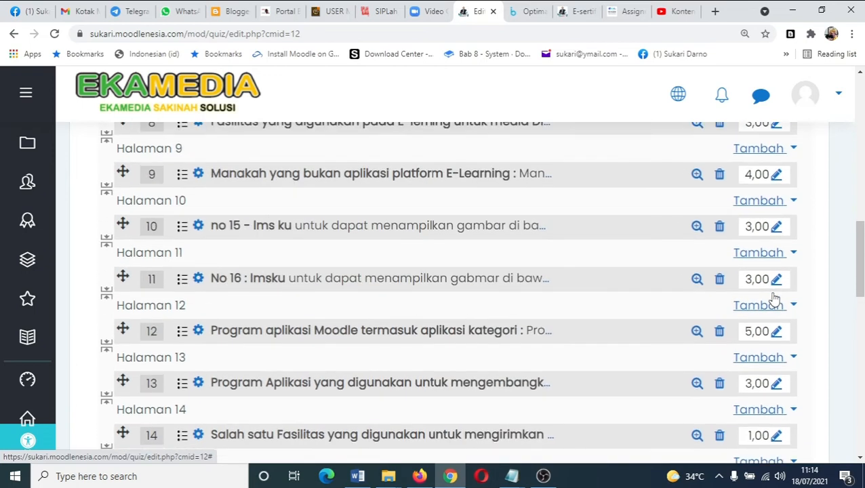
pyautogui.scroll(5, 775, 298)
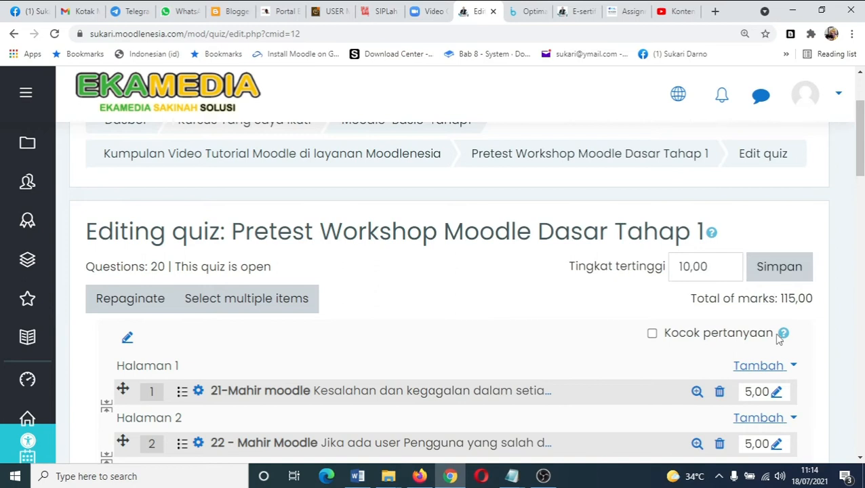
pyautogui.click(776, 392)
pyautogui.write('3')
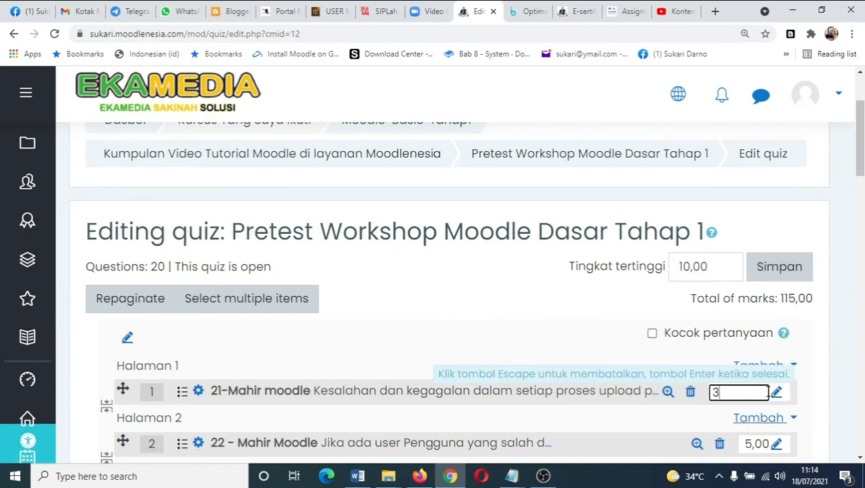
pyautogui.press('Return')
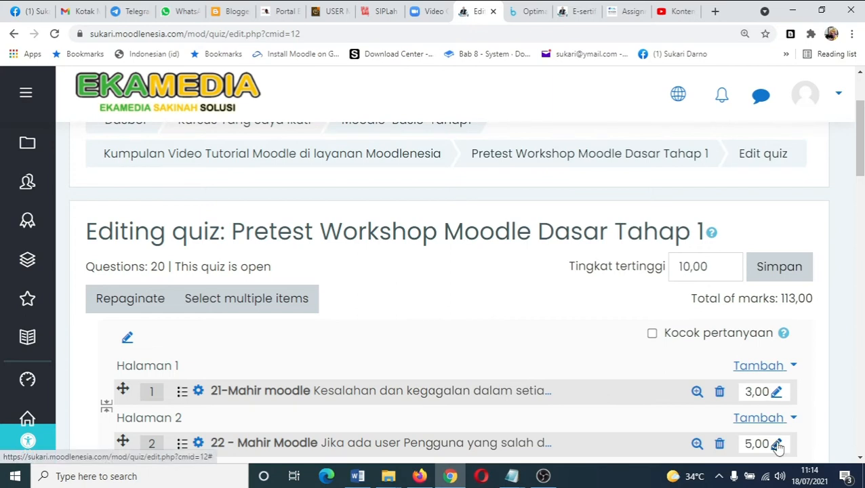
pyautogui.click(776, 444)
pyautogui.write('3')
pyautogui.press('Return')
# - Set the marks of question 3 and question 12 to 3
pyautogui.scroll(-2, 773, 445)
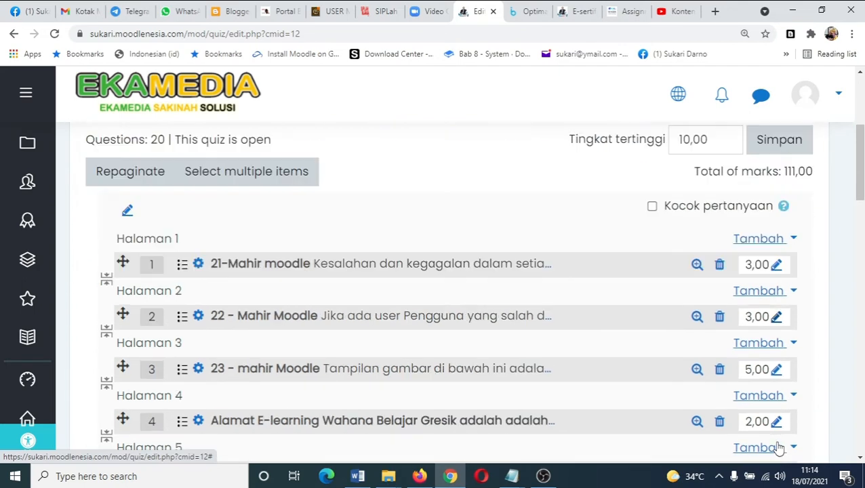
pyautogui.click(775, 368)
pyautogui.write('3')
pyautogui.press('Return')
pyautogui.scroll(-5, 777, 372)
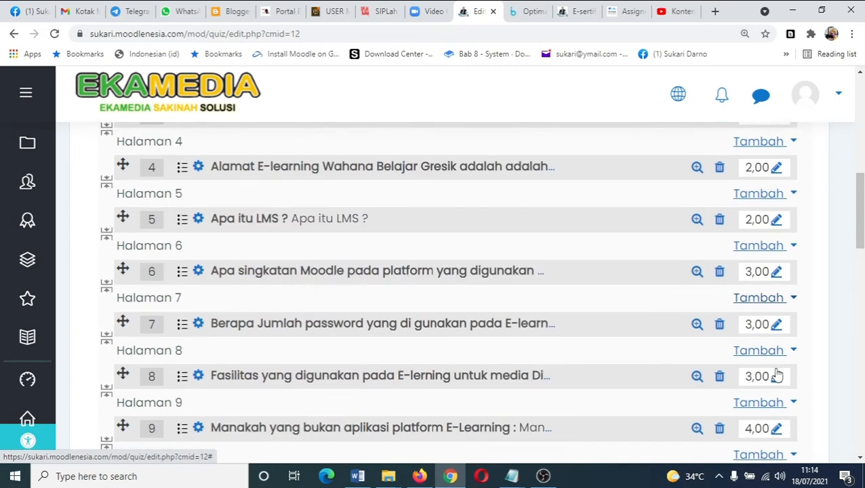
pyautogui.scroll(-5, 777, 366)
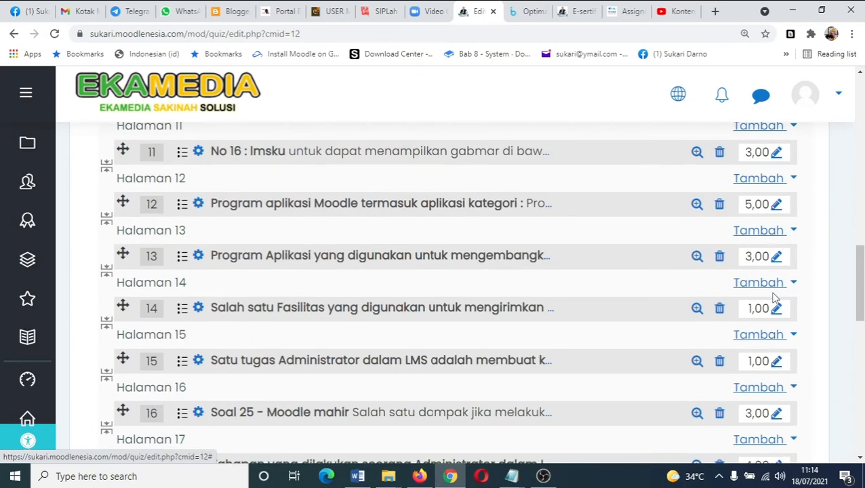
pyautogui.click(775, 205)
pyautogui.write('3')
pyautogui.press('Return')
# - Set question 18's mark to 4
pyautogui.scroll(-3, 805, 373)
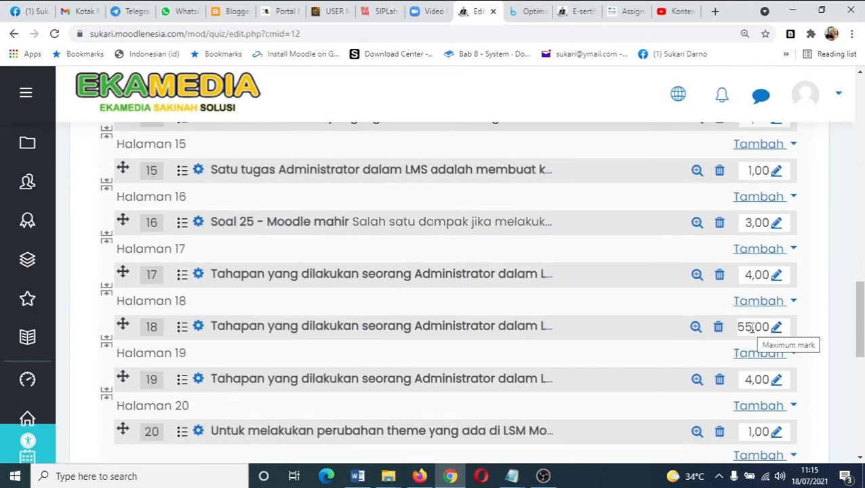
pyautogui.moveTo(752, 327); pyautogui.dragTo(736, 330)
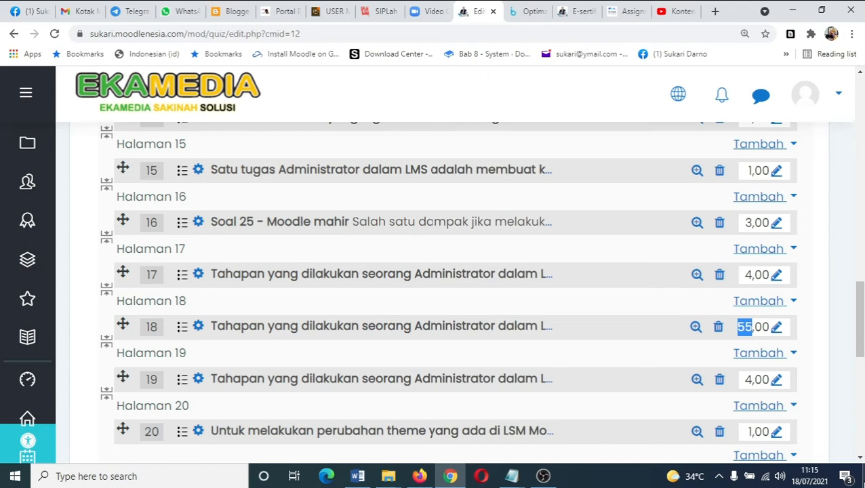
pyautogui.click(776, 329)
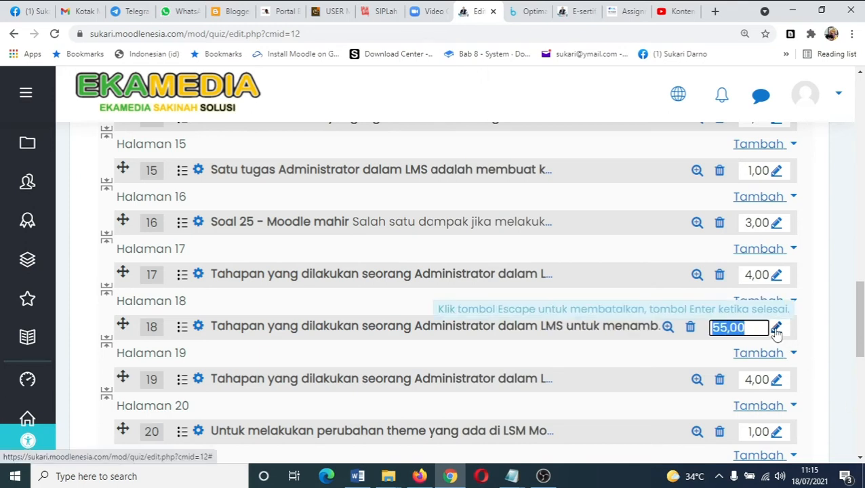
pyautogui.write('4')
pyautogui.press('Return')
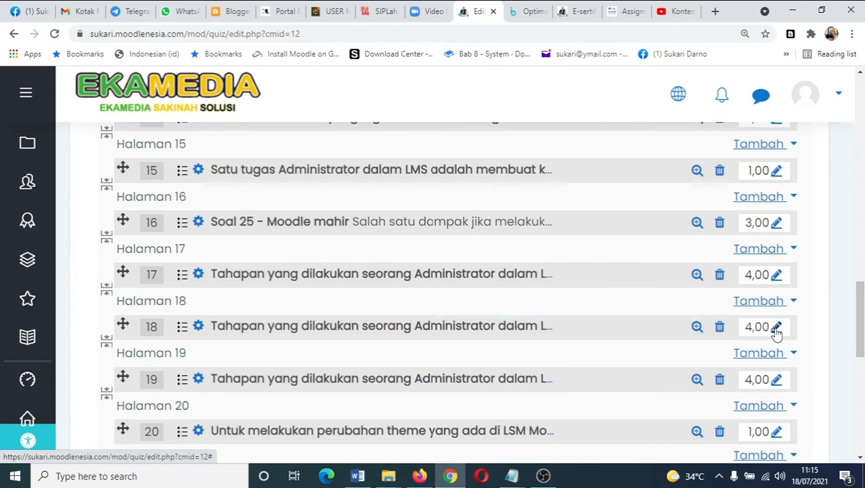
# - Set question 20's mark to 4
pyautogui.scroll(3, 776, 333)
pyautogui.scroll(15, 776, 333)
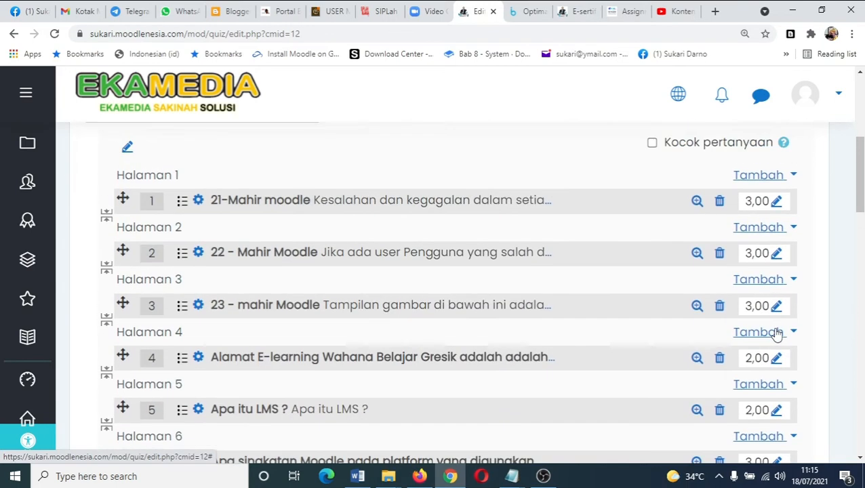
pyautogui.scroll(-5, 776, 334)
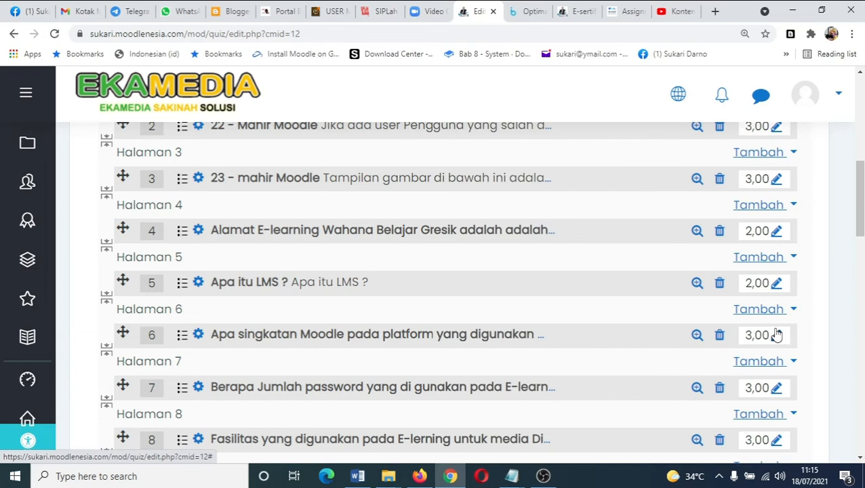
pyautogui.scroll(1, 776, 333)
pyautogui.scroll(-10, 776, 334)
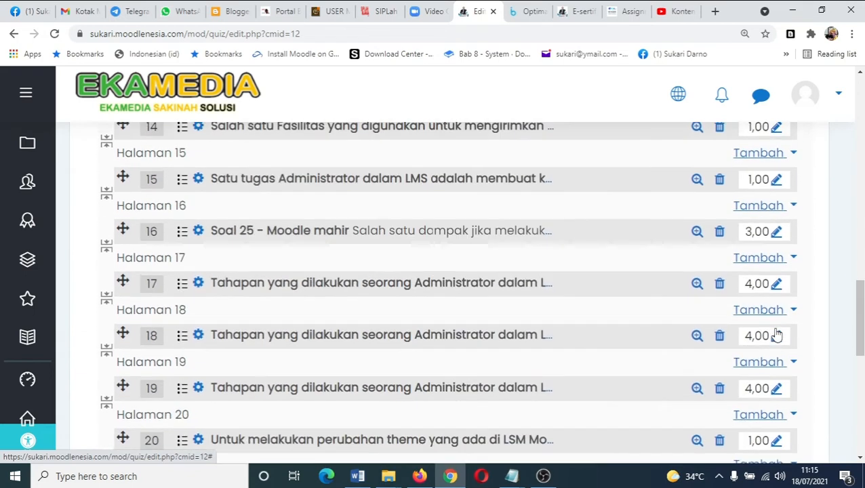
pyautogui.scroll(-1, 776, 334)
pyautogui.click(776, 370)
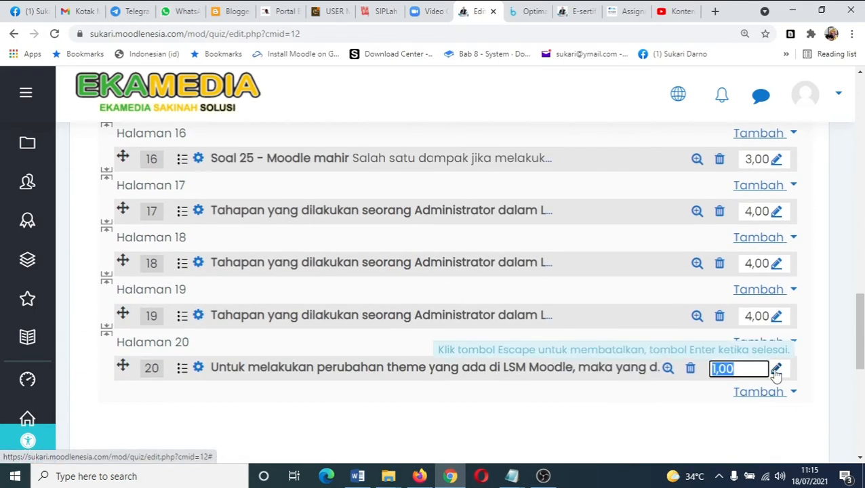
pyautogui.write('4')
pyautogui.press('Return')
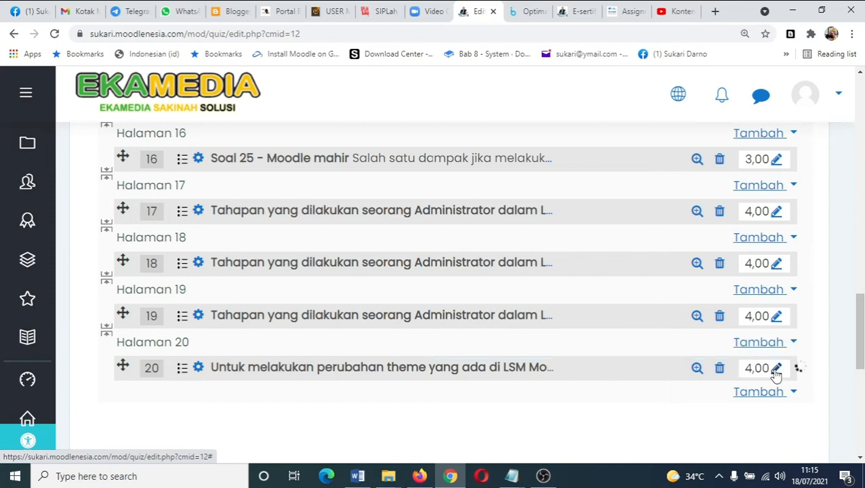
# - Set the marks of questions 16, 15 and 14 to 4
pyautogui.click(776, 162)
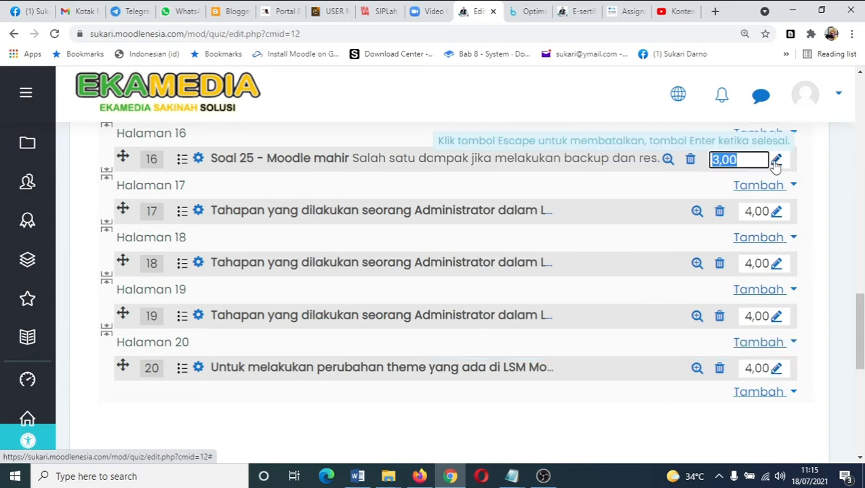
pyautogui.write('4')
pyautogui.press('Return')
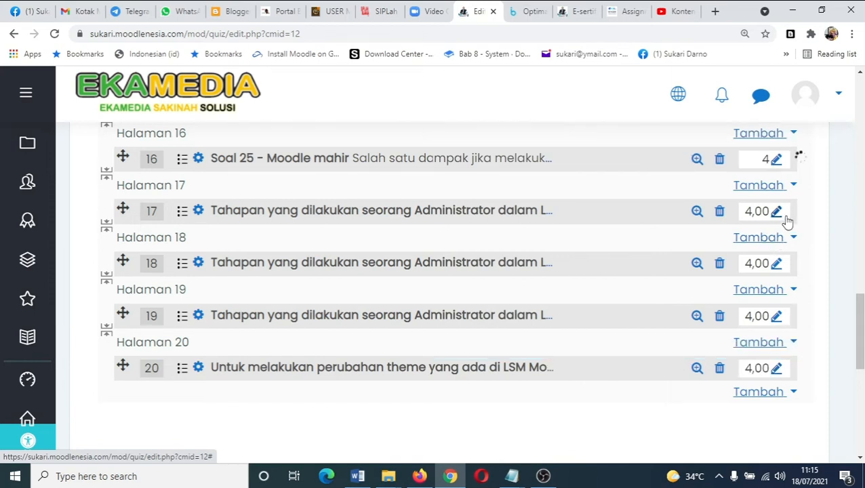
pyautogui.scroll(3, 788, 224)
pyautogui.click(775, 237)
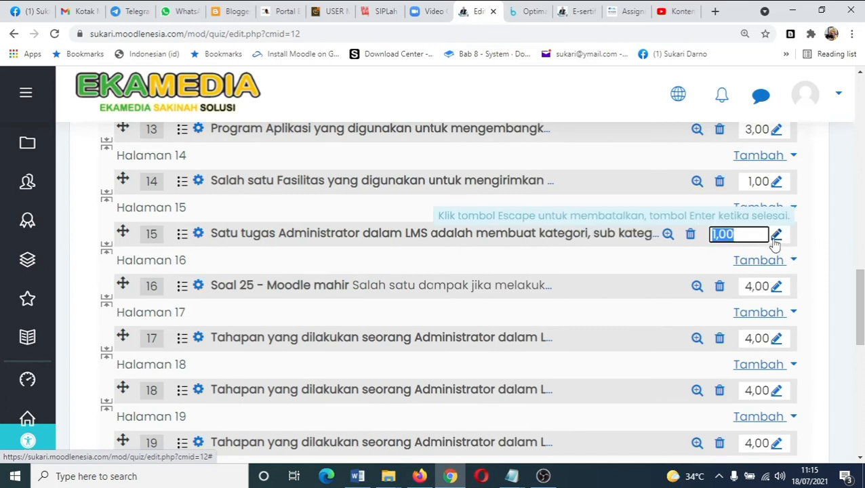
pyautogui.write('4')
pyautogui.press('Return')
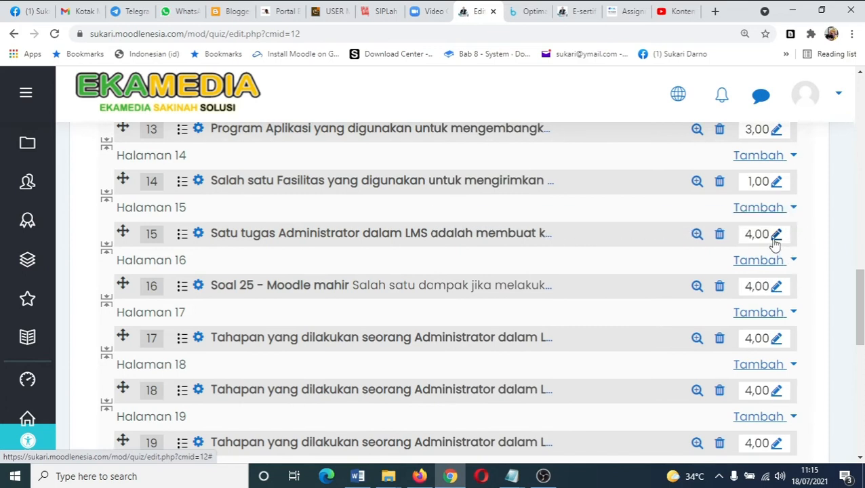
pyautogui.click(776, 183)
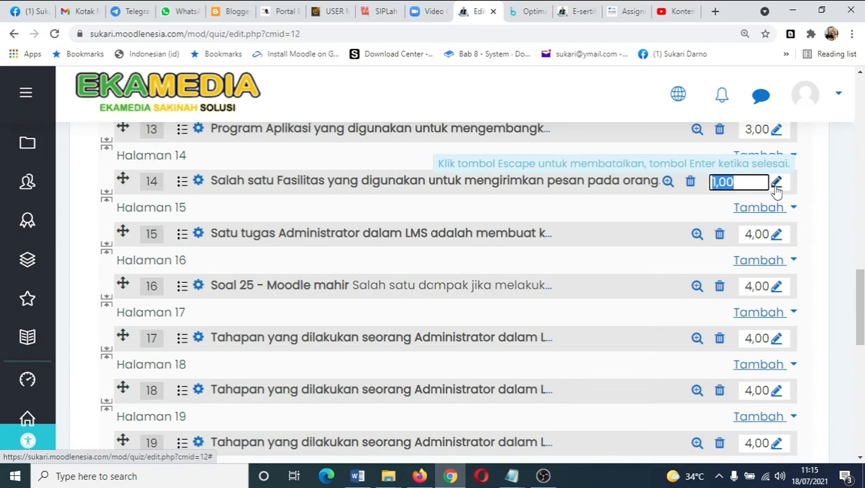
pyautogui.write('4')
pyautogui.press('Return')
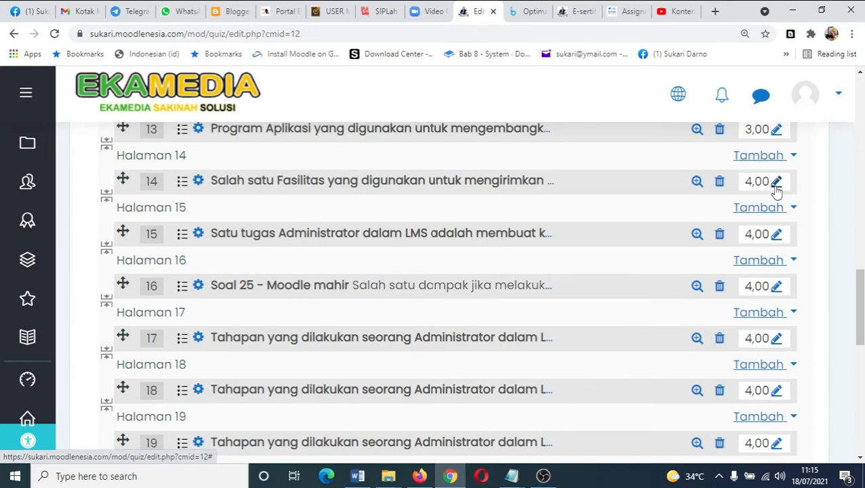
# - Set the marks of question 13 and question 12 to 4
pyautogui.scroll(2, 778, 199)
pyautogui.click(775, 259)
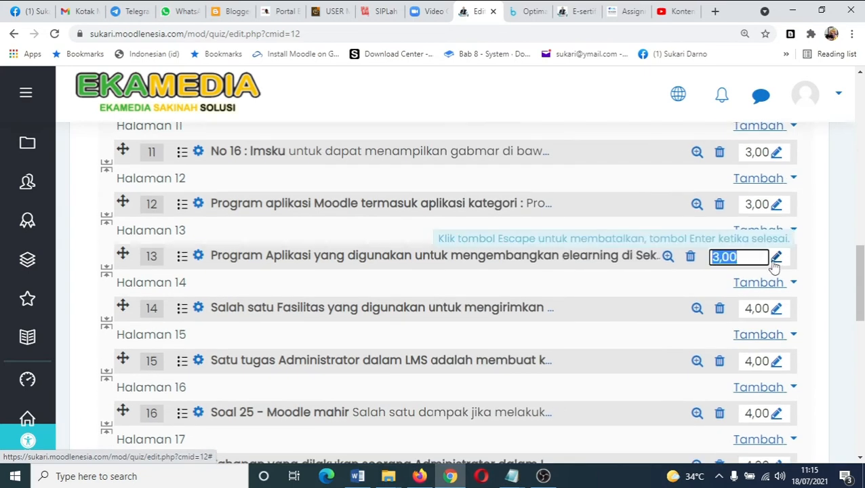
pyautogui.write('4')
pyautogui.press('Return')
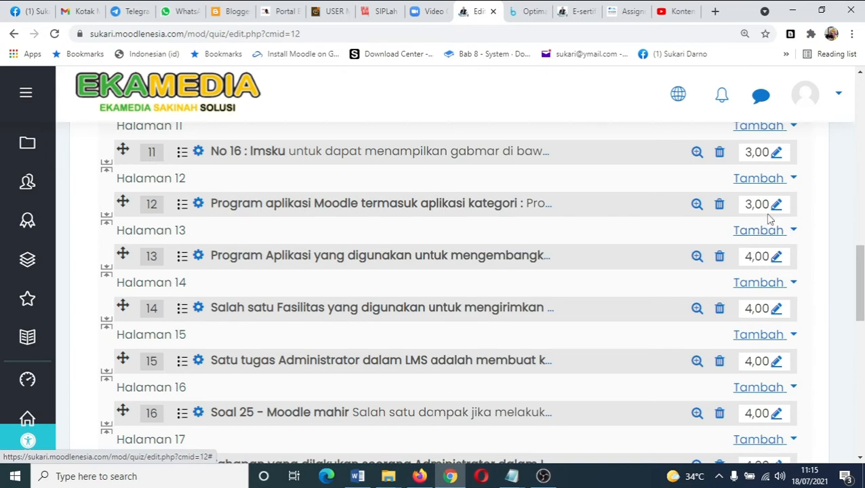
pyautogui.click(776, 206)
pyautogui.write('4')
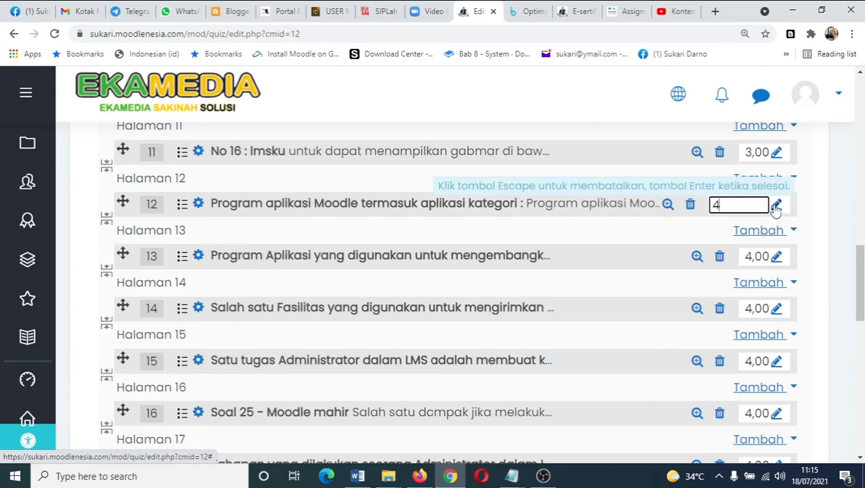
pyautogui.press('Return')
# - Set question 8's mark to 5 and question 7's mark to 4
pyautogui.scroll(2, 775, 210)
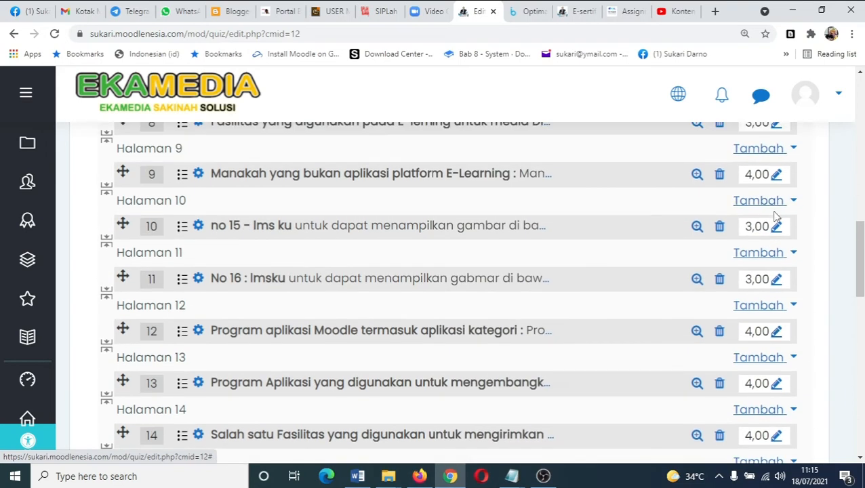
pyautogui.scroll(2, 776, 215)
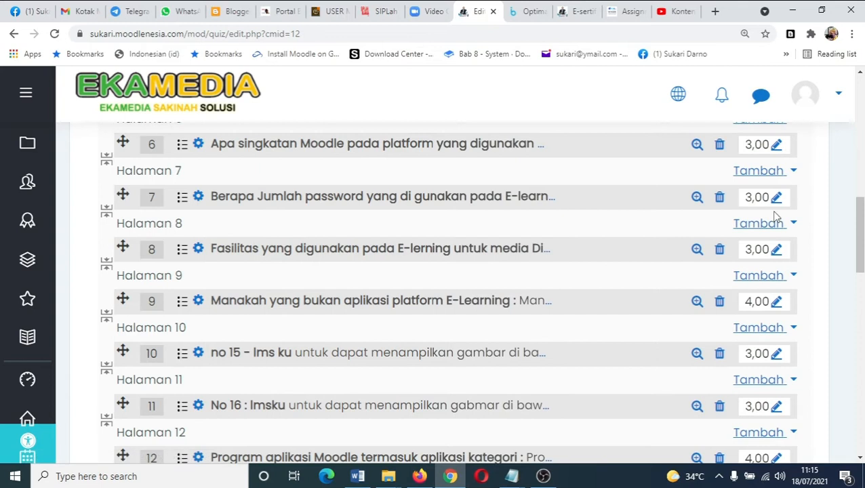
pyautogui.click(775, 250)
pyautogui.write('5')
pyautogui.press('Return')
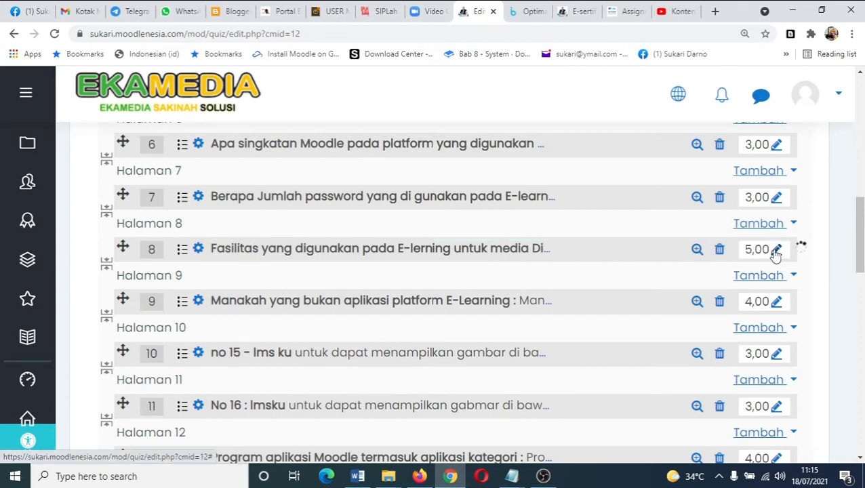
pyautogui.click(776, 197)
pyautogui.write('4')
pyautogui.press('Return')
# - Set the marks of question 5 and question 4 to 4
pyautogui.scroll(2, 779, 238)
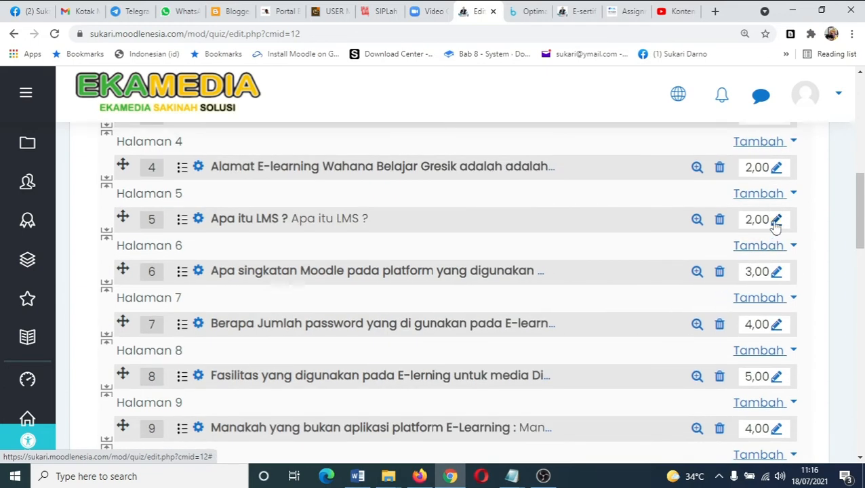
pyautogui.click(776, 222)
pyautogui.write('4')
pyautogui.press('Return')
pyautogui.click(776, 170)
pyautogui.write('4')
pyautogui.press('Return')
# - Set the marks of questions 1, 2 and 3 to 4
pyautogui.scroll(4, 780, 203)
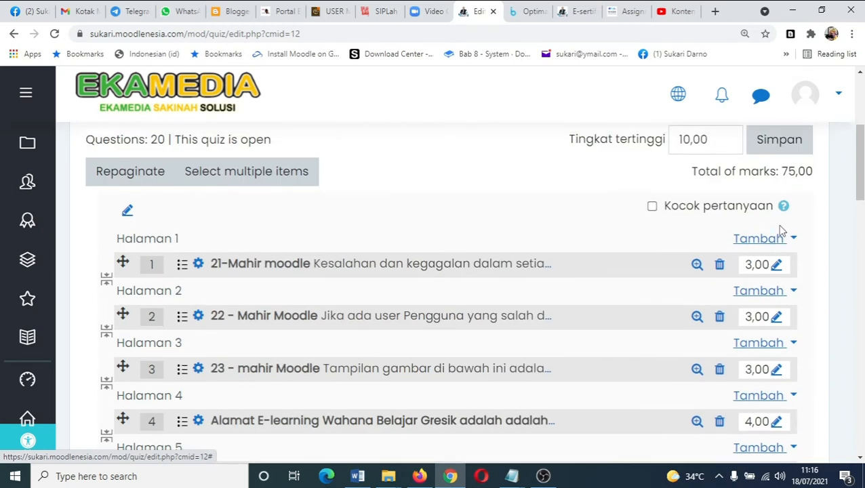
pyautogui.scroll(-2, 784, 228)
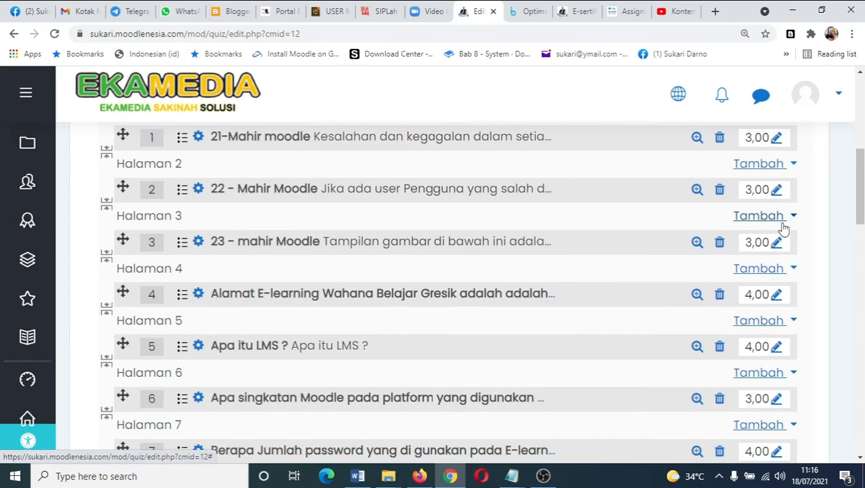
pyautogui.scroll(1, 784, 228)
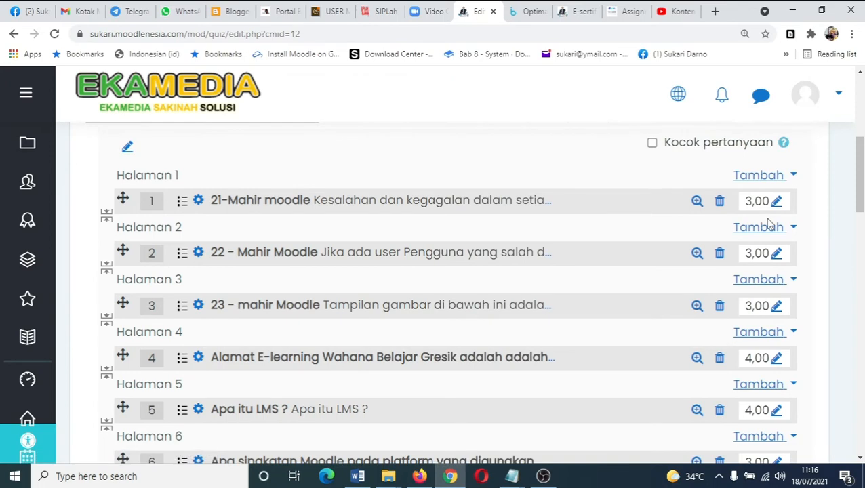
pyautogui.click(777, 203)
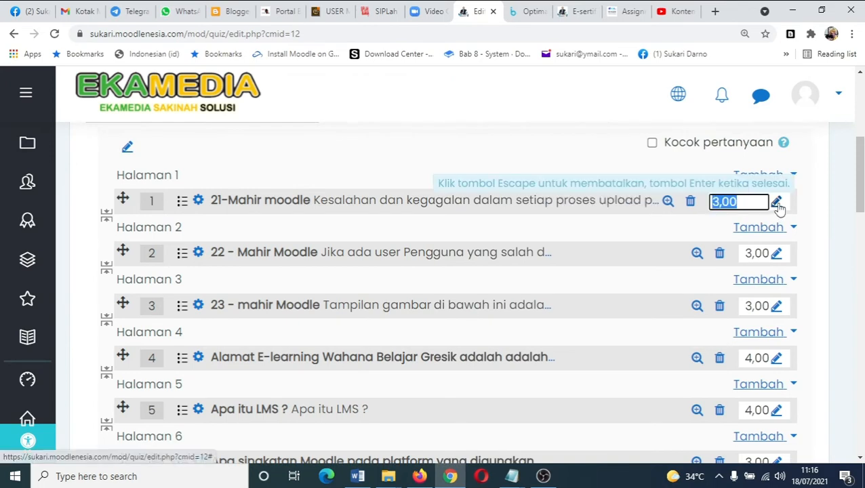
pyautogui.write('4')
pyautogui.press('Return')
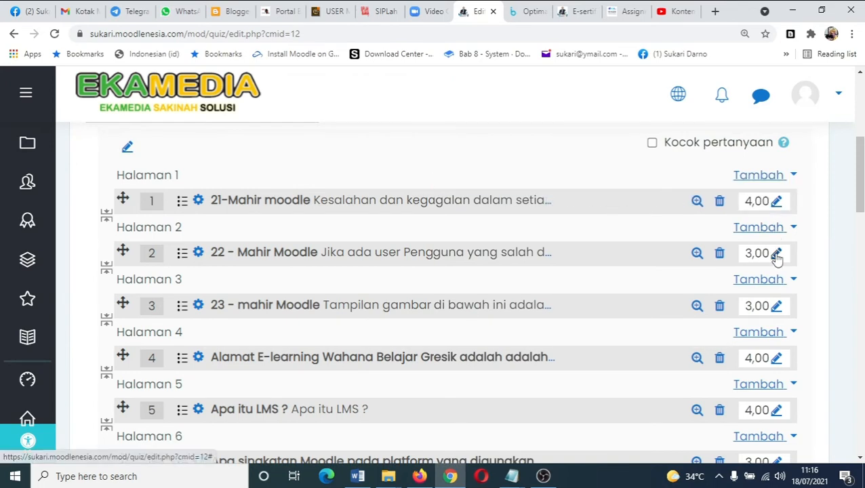
pyautogui.click(776, 254)
pyautogui.write('4')
pyautogui.press('Return')
pyautogui.click(774, 312)
pyautogui.write('4')
pyautogui.press('Return')
# - Set question 6's mark to 4
pyautogui.scroll(-2, 779, 357)
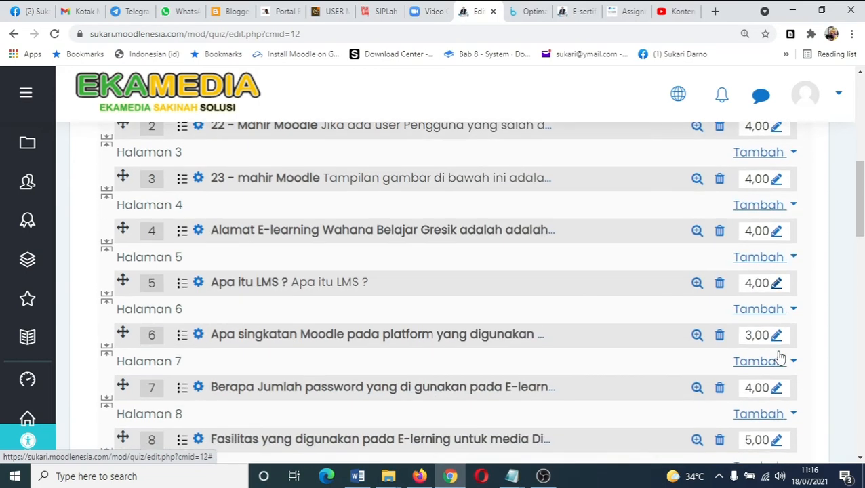
pyautogui.scroll(-2, 780, 357)
pyautogui.click(776, 210)
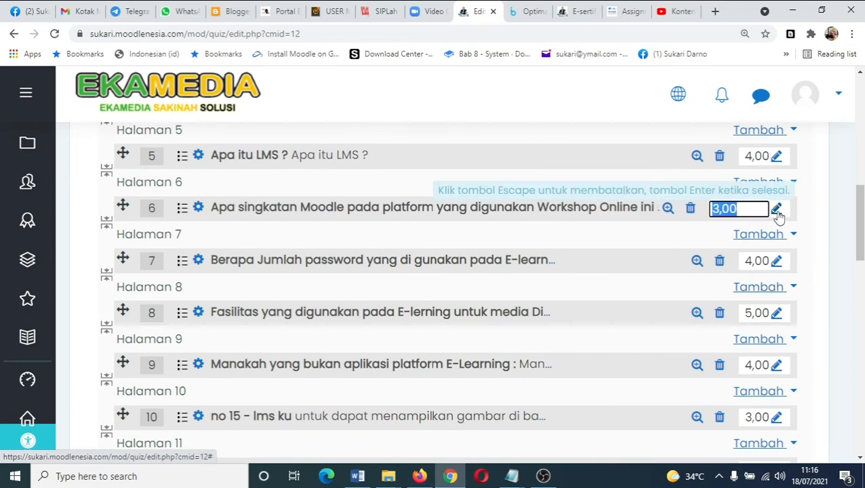
pyautogui.write('4')
pyautogui.press('Return')
# - Review the marks of all quiz questions and the quiz's total marks
pyautogui.scroll(-3, 781, 315)
pyautogui.scroll(-2, 783, 328)
pyautogui.scroll(-3, 779, 325)
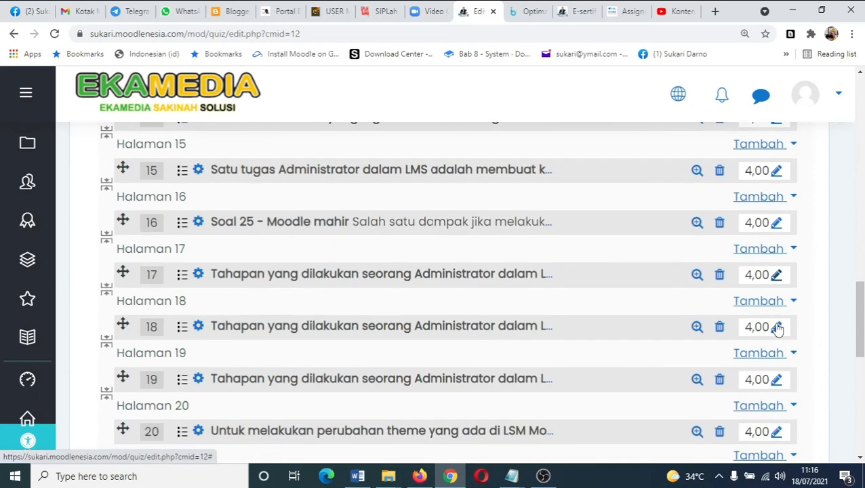
pyautogui.scroll(-3, 778, 332)
pyautogui.scroll(13, 776, 337)
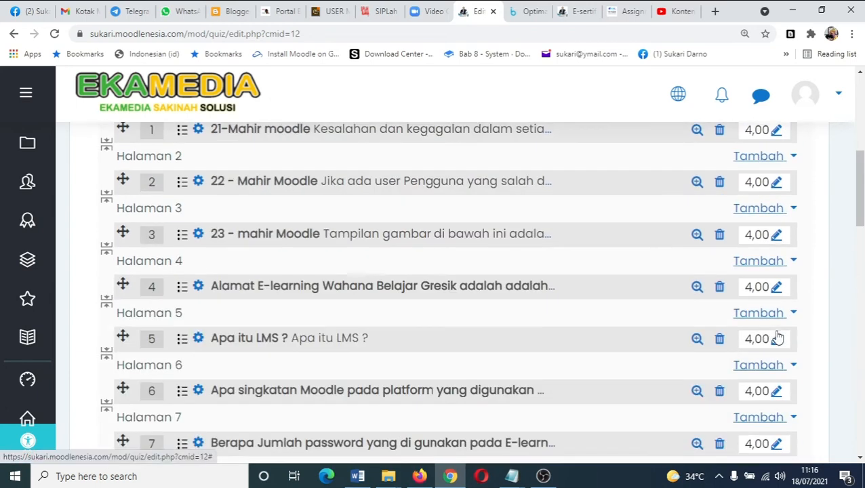
pyautogui.scroll(4, 778, 336)
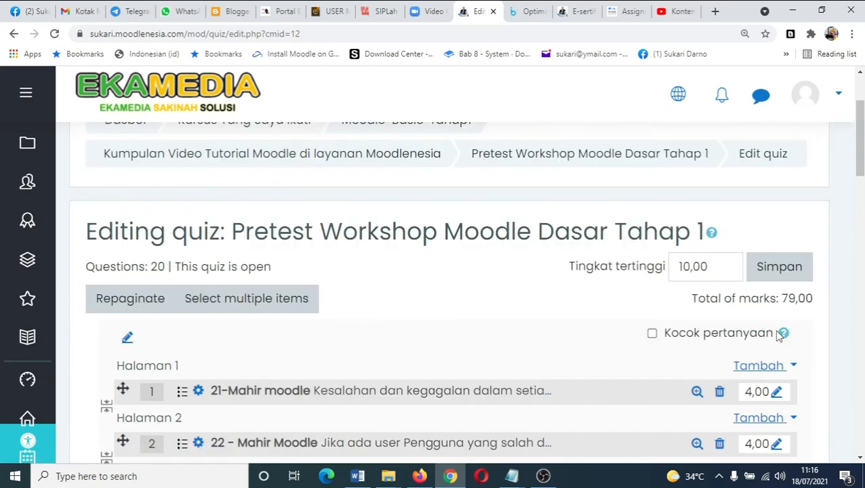
pyautogui.scroll(-4, 779, 335)
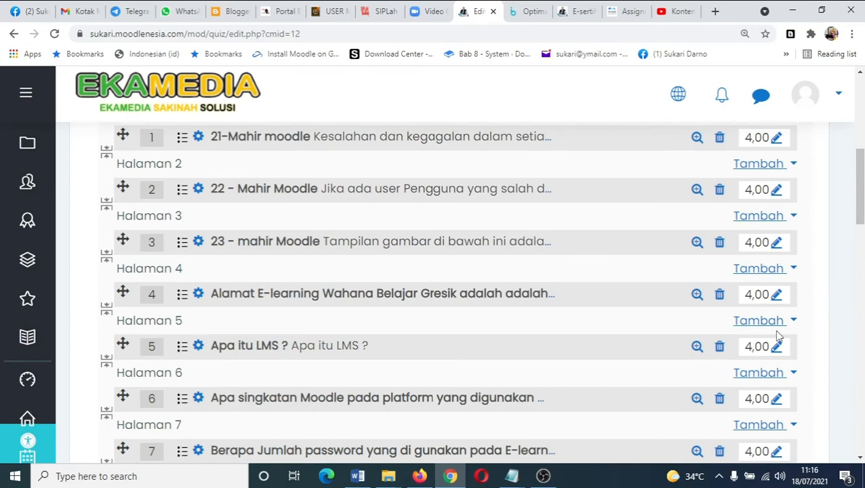
pyautogui.scroll(4, 517, 333)
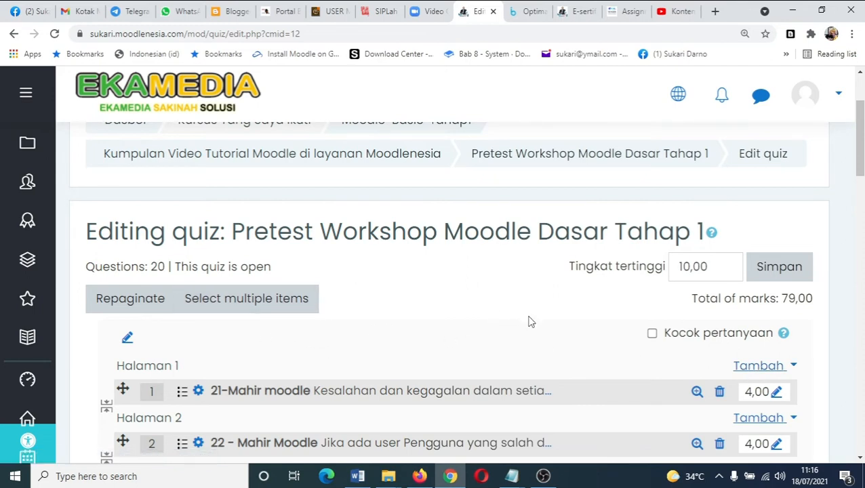
pyautogui.scroll(-2, 531, 322)
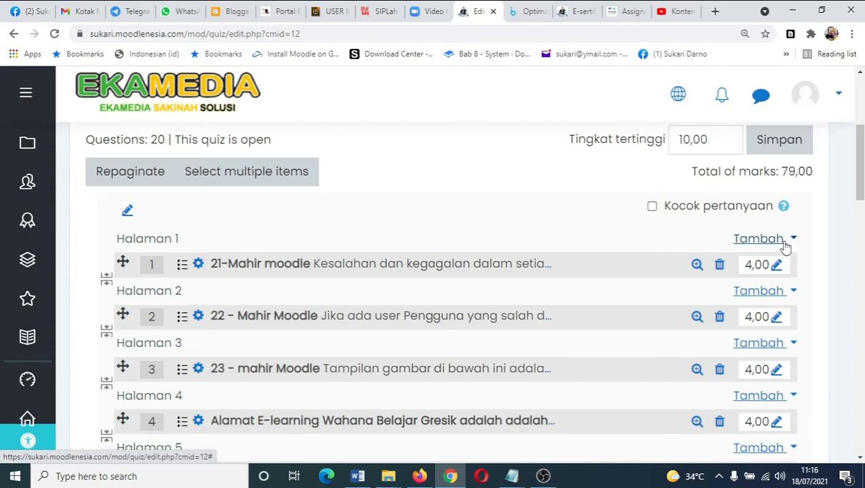
# - Add all five questions from the question bank's second page (No 17, 18, 19, 20, 24) to page 1 of the quiz
pyautogui.click(785, 246)
pyautogui.click(713, 291)
pyautogui.scroll(-4, 531, 319)
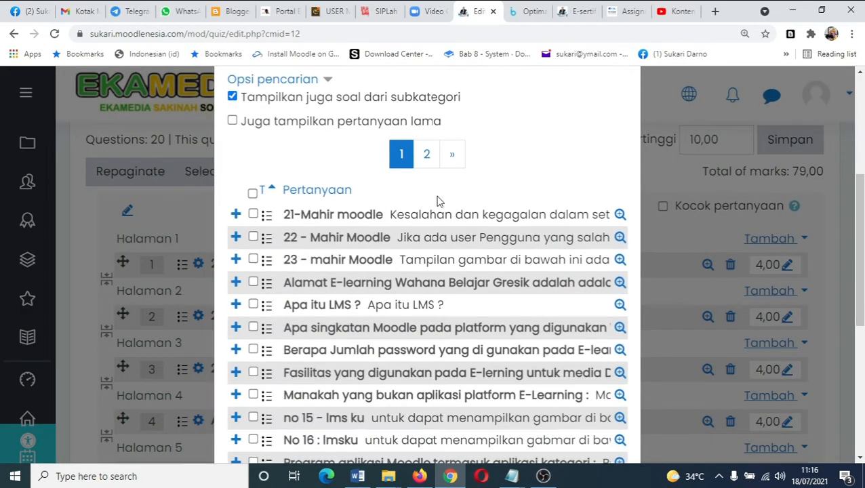
pyautogui.click(427, 155)
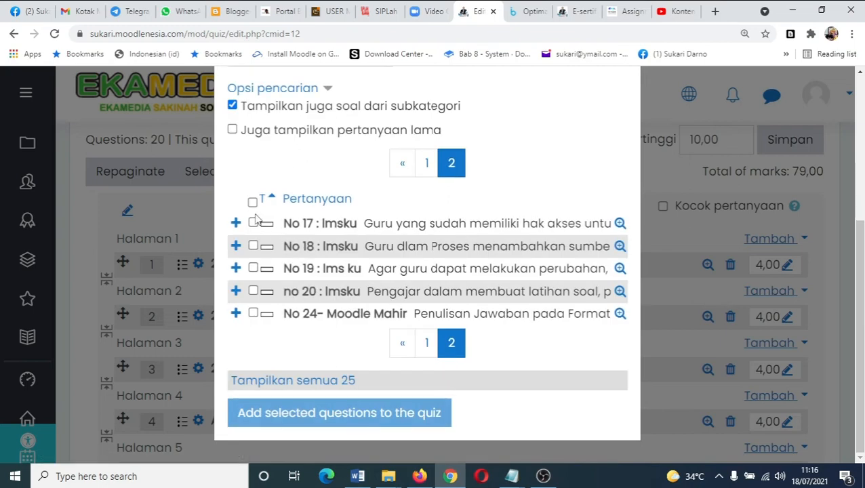
pyautogui.click(252, 203)
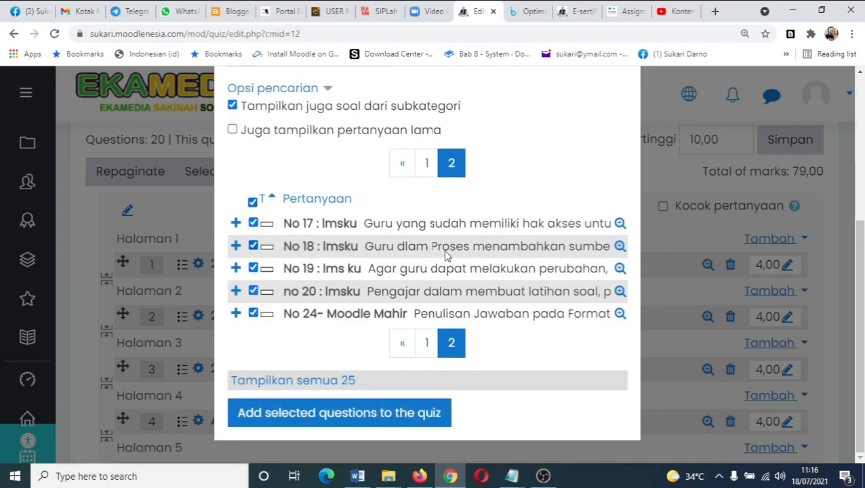
pyautogui.click(357, 415)
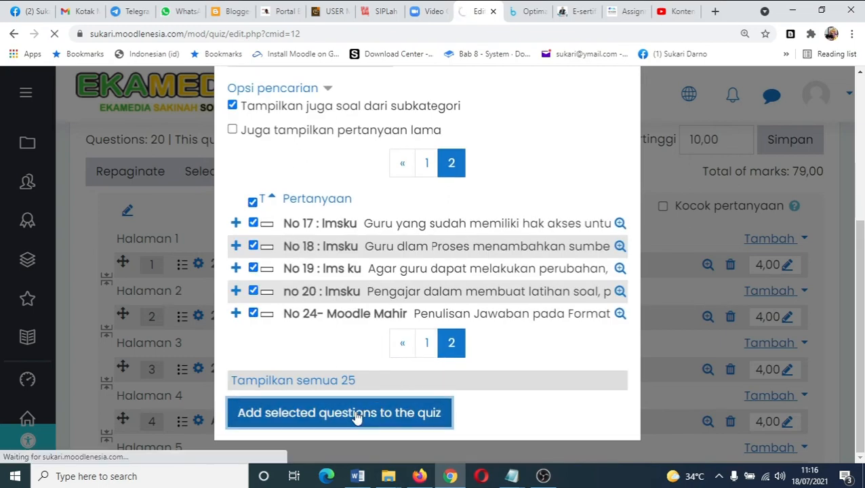
# - Insert page breaks so each newly added question sits on its own page
pyautogui.scroll(-1, 434, 388)
pyautogui.scroll(-4, 434, 388)
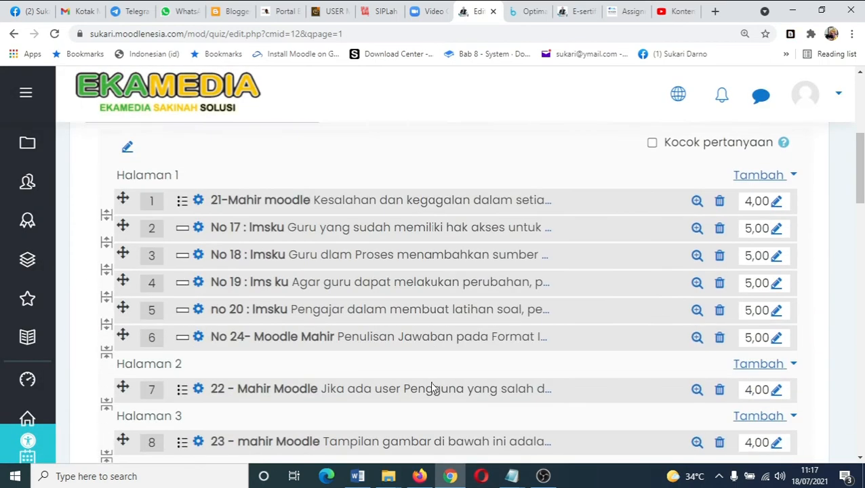
pyautogui.click(107, 325)
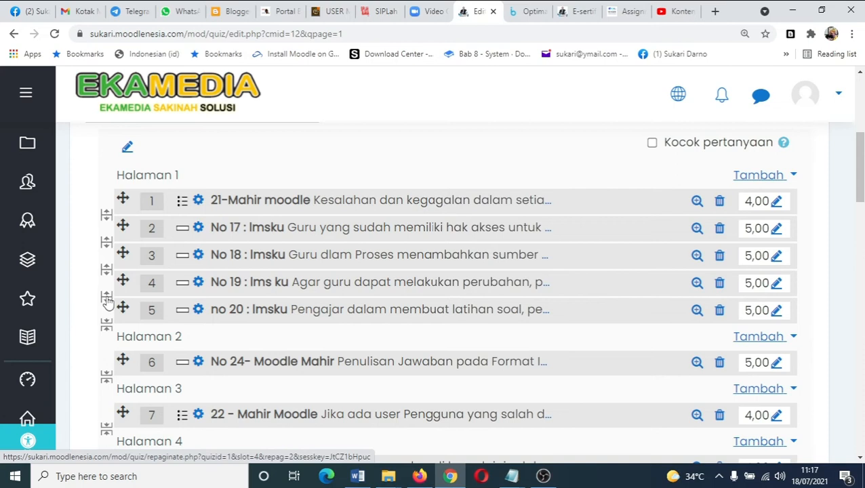
pyautogui.click(106, 296)
pyautogui.click(106, 270)
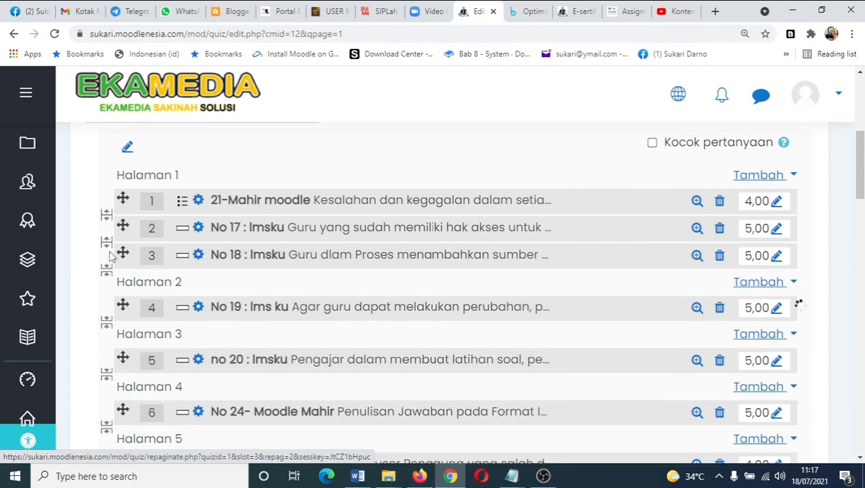
pyautogui.click(106, 242)
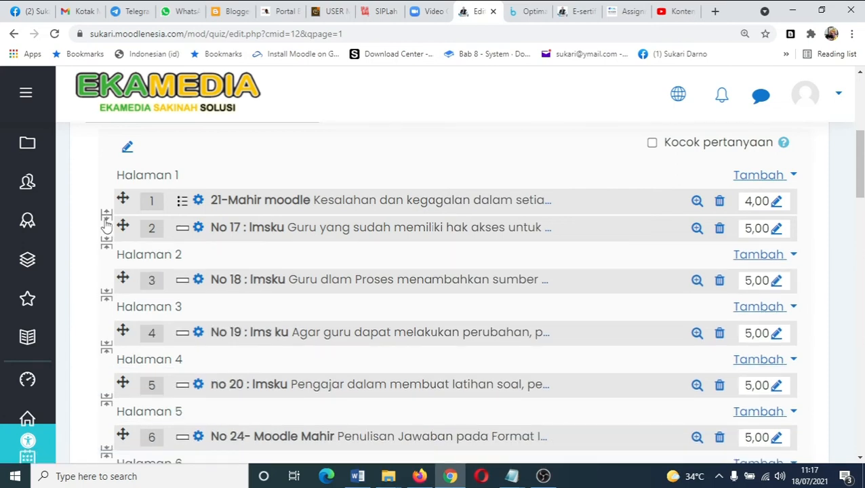
pyautogui.click(107, 216)
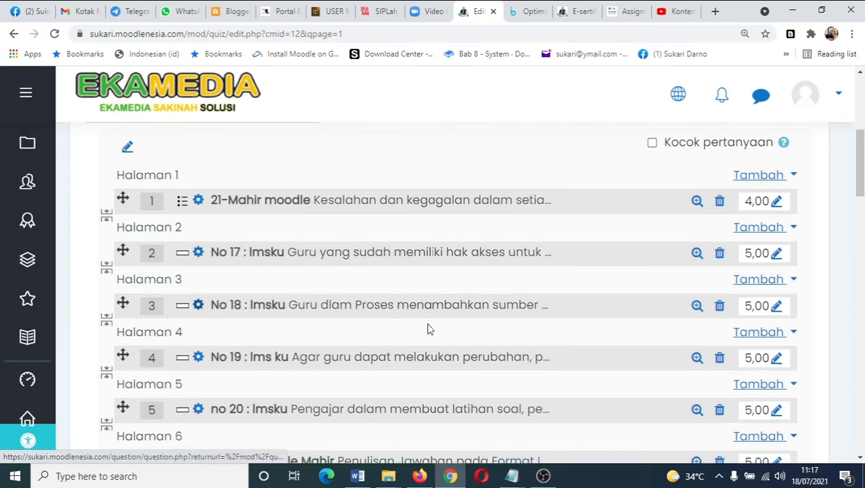
# - Set the marks of questions 2 and 3 (No 17 and No 18) to 4
pyautogui.scroll(3, 432, 325)
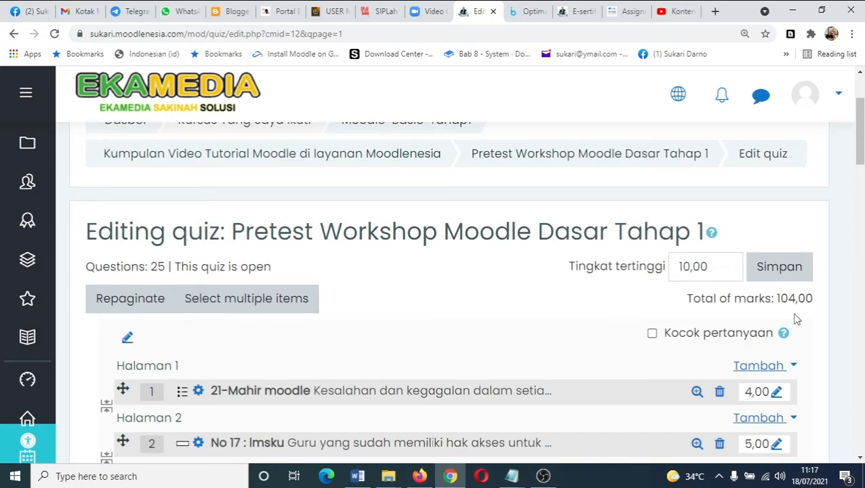
pyautogui.scroll(-3, 796, 318)
pyautogui.click(776, 254)
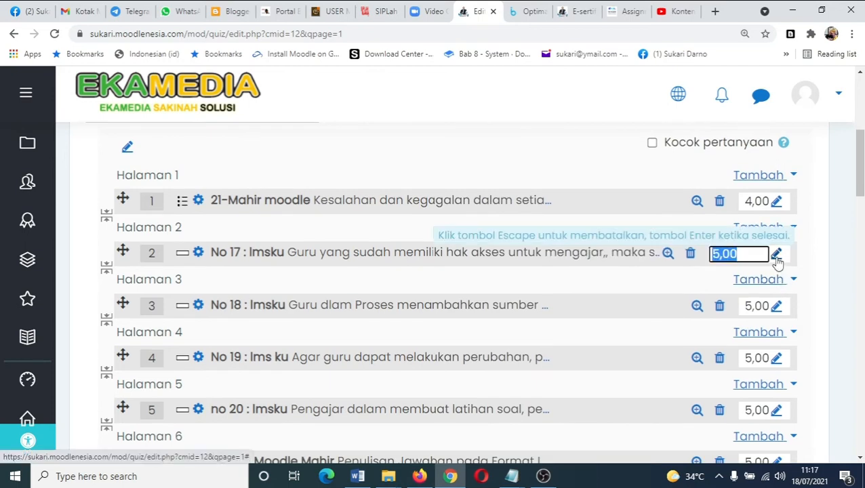
pyautogui.write('4')
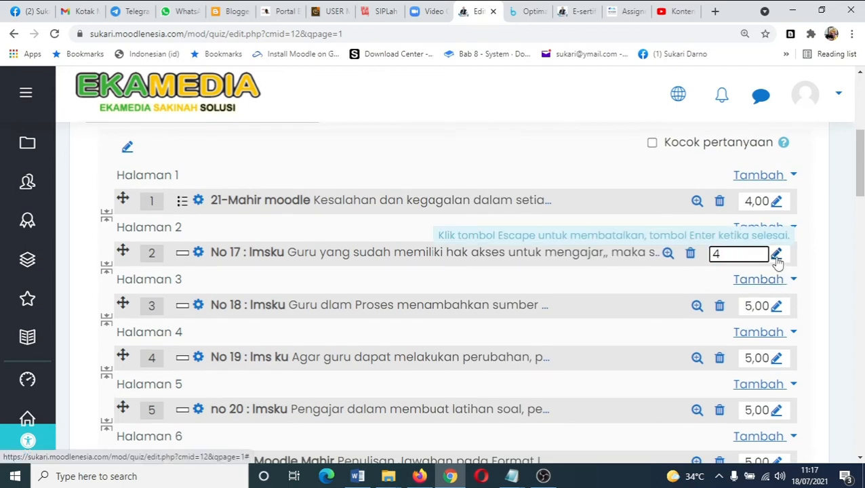
pyautogui.press('Return')
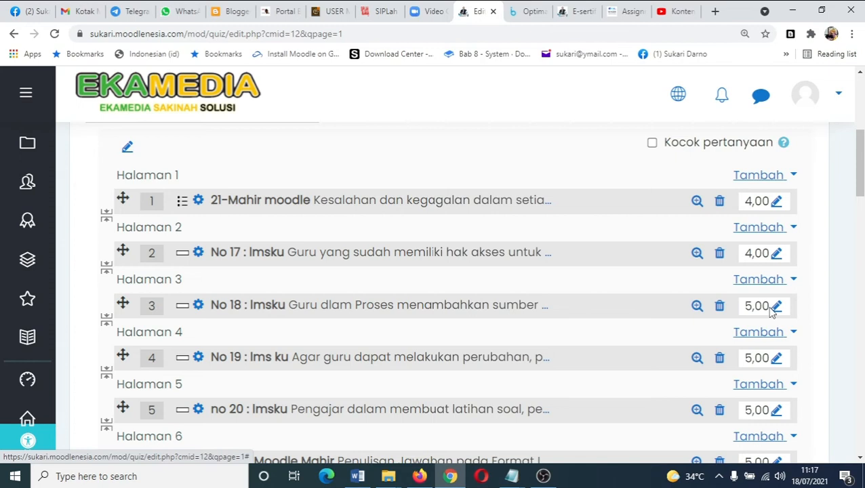
pyautogui.click(773, 310)
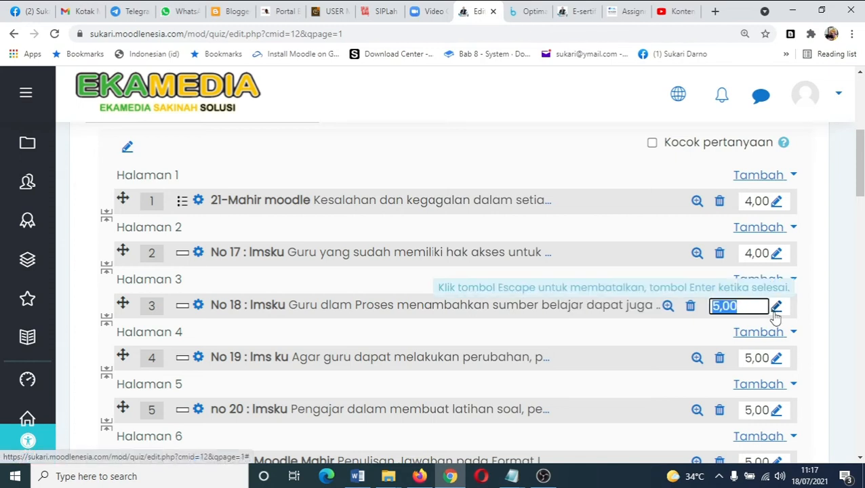
pyautogui.write('4')
pyautogui.press('Return')
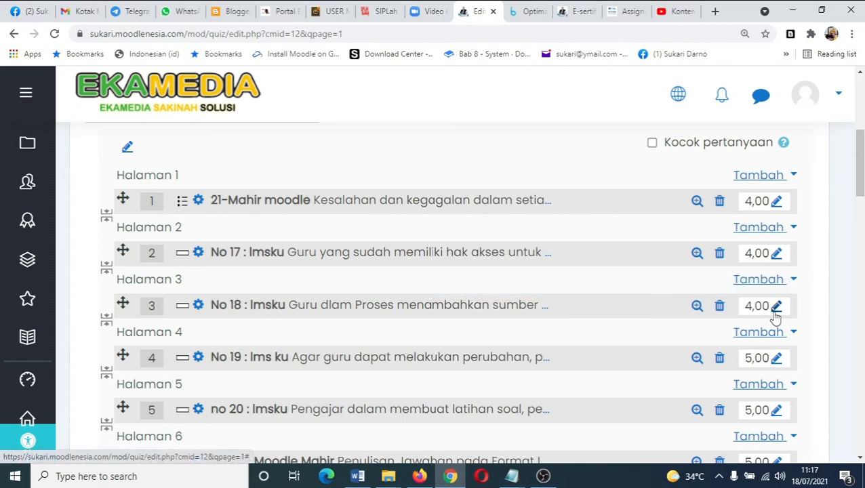
# - Set the marks of questions 4 and 5 (No 19 and no 20) to 4
pyautogui.click(775, 360)
pyautogui.write('4')
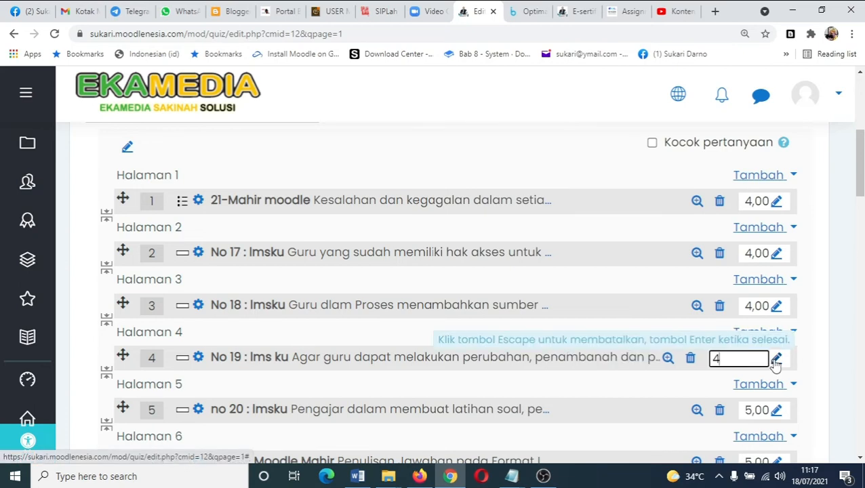
pyautogui.press('Return')
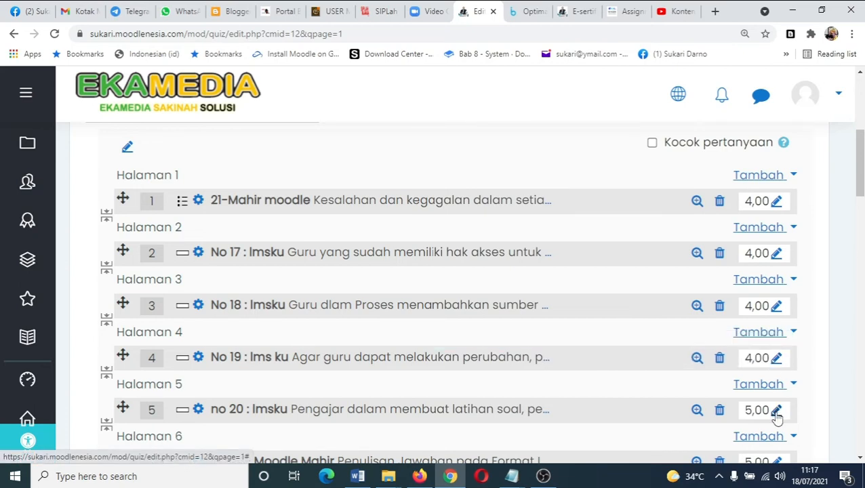
pyautogui.click(775, 410)
pyautogui.write('4')
pyautogui.press('Return')
# - Look through the whole quiz list to check each question's marks and the total marks
pyautogui.scroll(3, 776, 417)
pyautogui.scroll(-1, 777, 417)
pyautogui.scroll(2, 776, 420)
pyautogui.scroll(-3, 784, 364)
pyautogui.scroll(-1, 784, 364)
pyautogui.scroll(5, 604, 428)
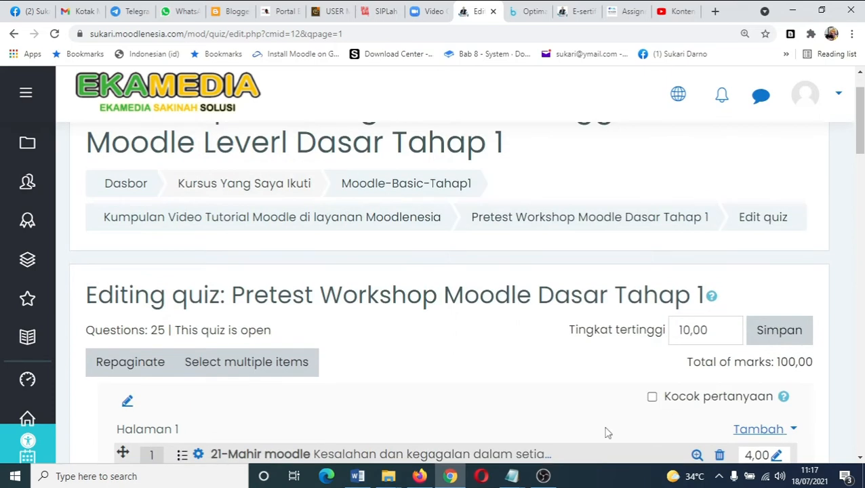
pyautogui.scroll(-2, 155, 258)
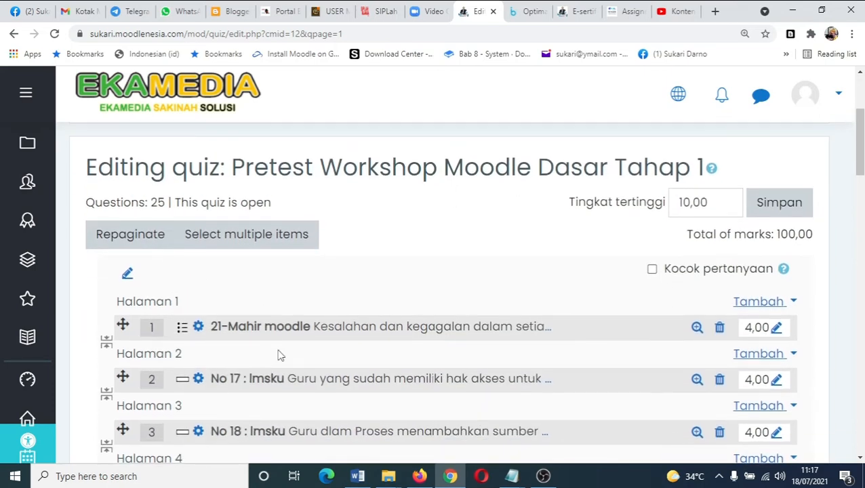
pyautogui.scroll(-1, 280, 354)
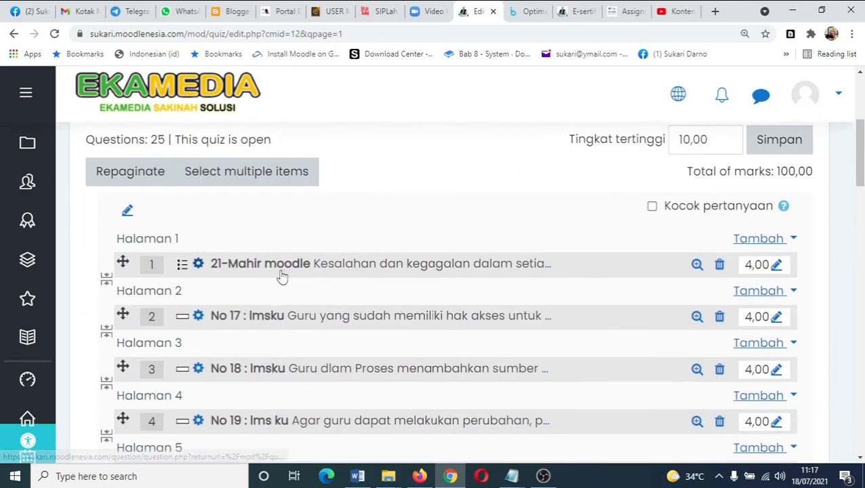
pyautogui.scroll(-5, 281, 279)
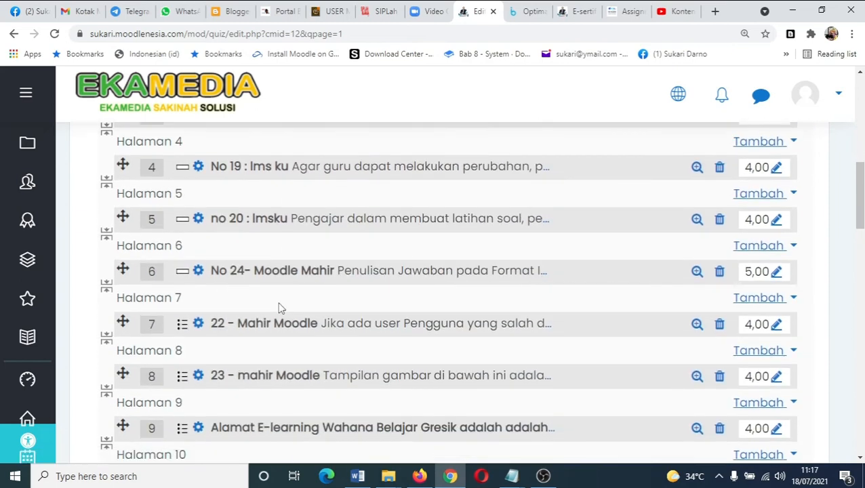
pyautogui.scroll(-10, 279, 303)
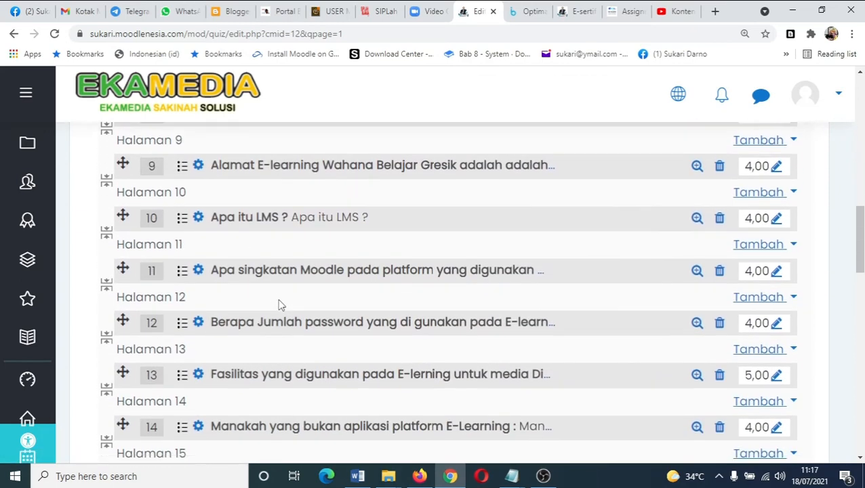
pyautogui.scroll(-4, 278, 305)
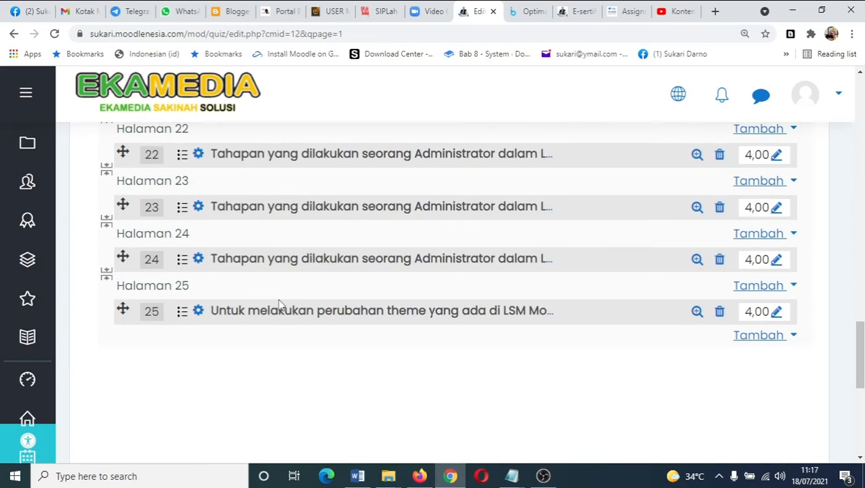
pyautogui.scroll(4, 277, 305)
pyautogui.scroll(14, 278, 304)
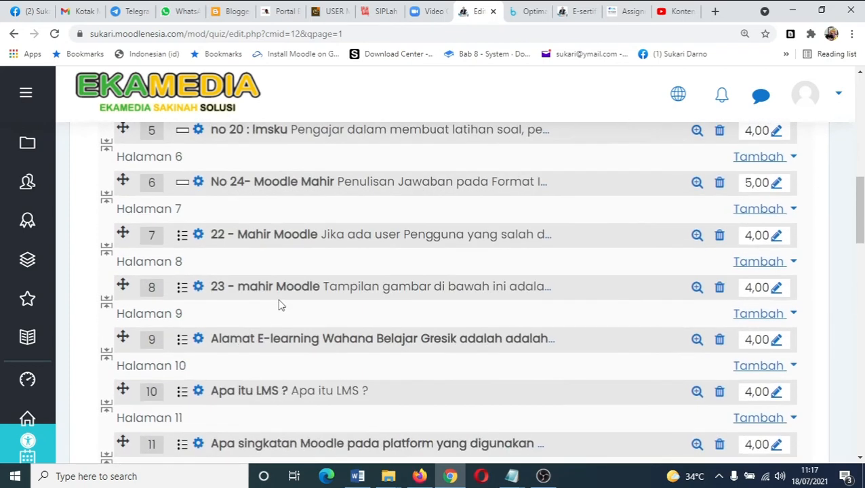
pyautogui.scroll(3, 671, 238)
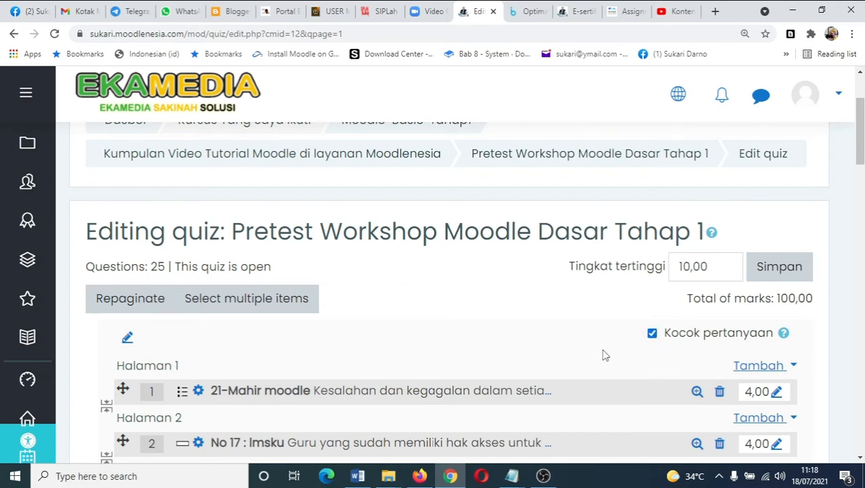
# - Scroll through the quiz question list again to review the marks of every question
pyautogui.scroll(-10, 631, 368)
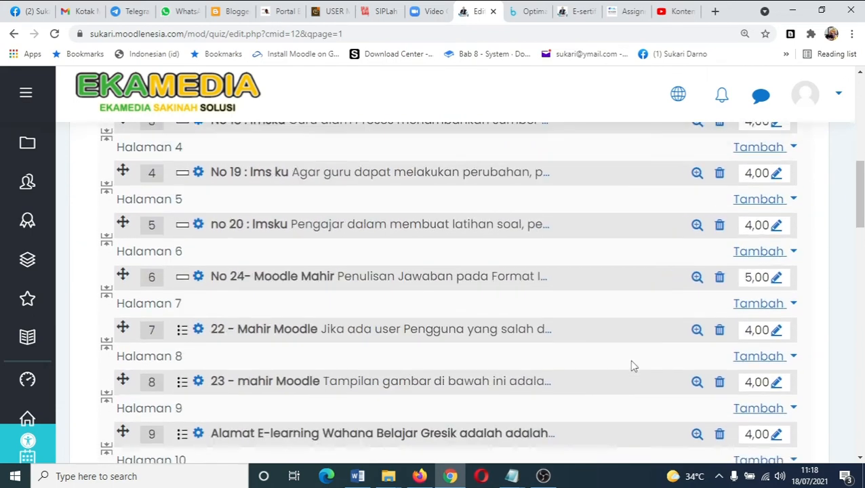
pyautogui.scroll(10, 630, 366)
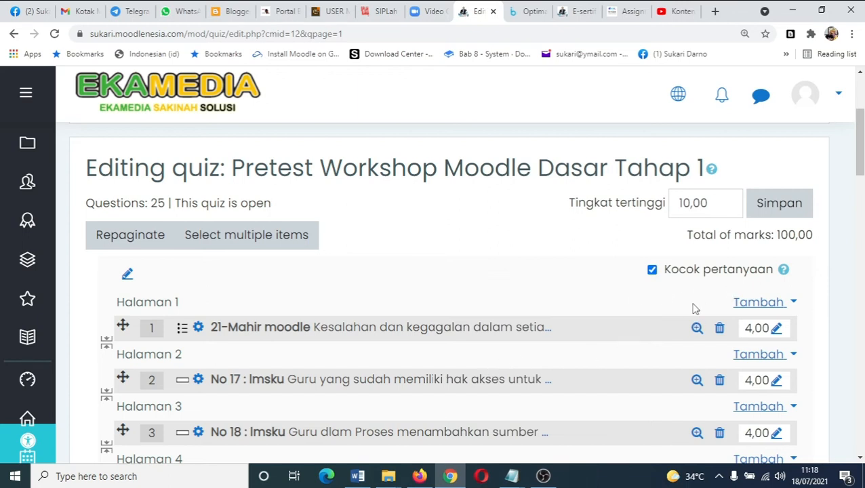
pyautogui.scroll(-15, 694, 308)
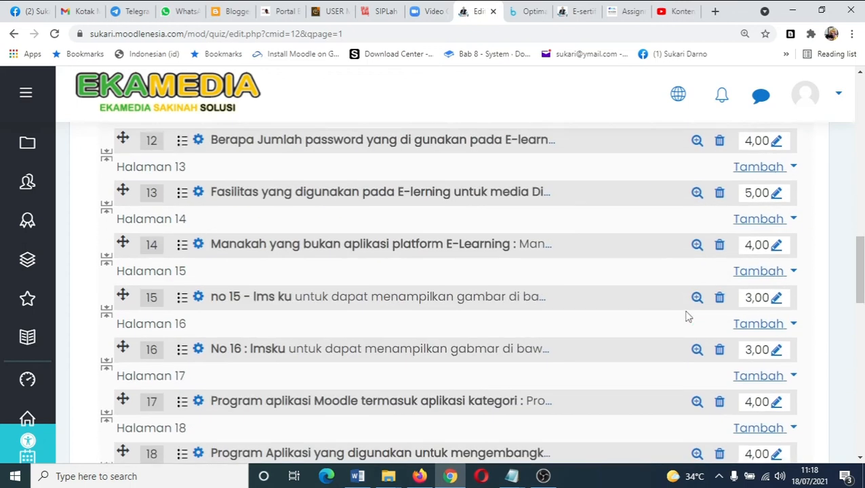
pyautogui.scroll(-2, 688, 316)
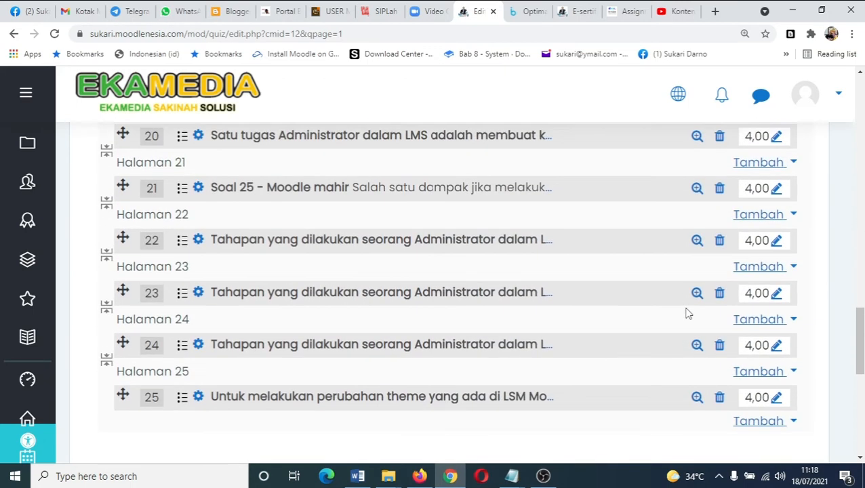
pyautogui.scroll(18, 687, 316)
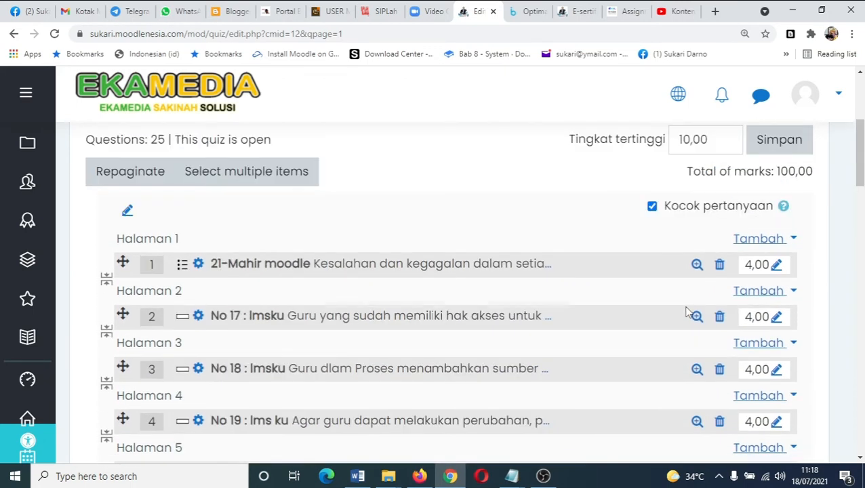
pyautogui.scroll(4, 688, 317)
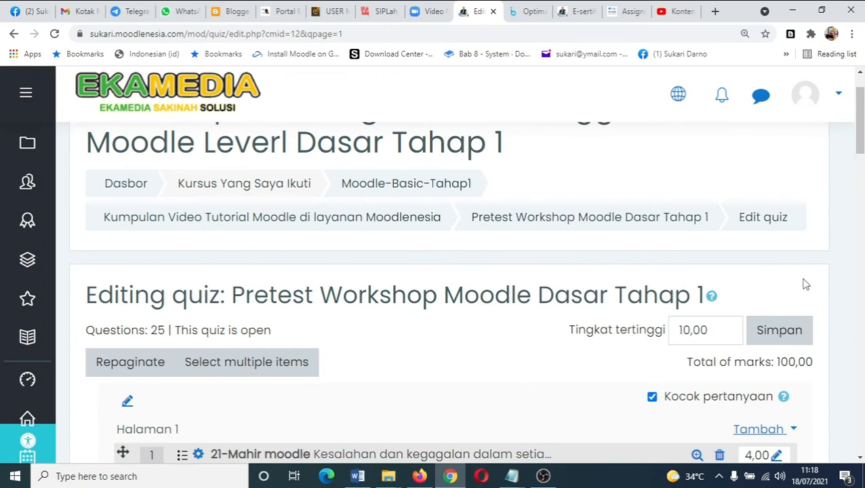
pyautogui.scroll(-4, 440, 359)
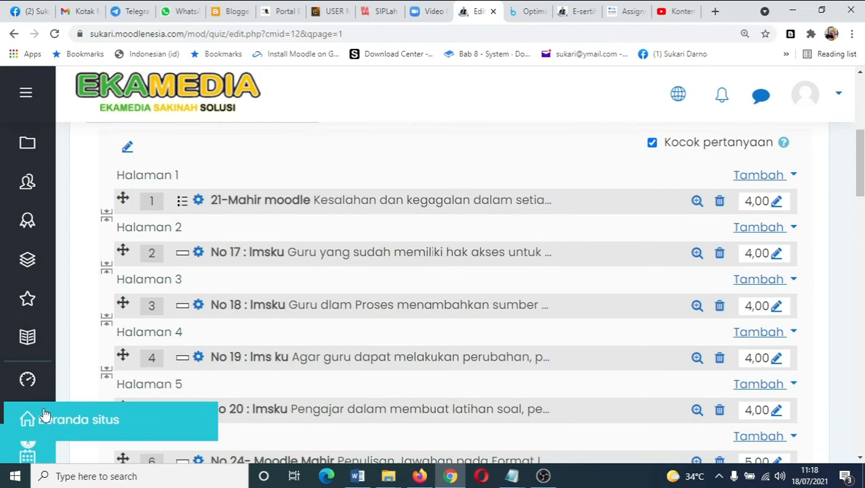
# - Open the Moodle-Basic-Tahap1 course page through the navigation drawer
pyautogui.click(26, 93)
pyautogui.scroll(-4, 120, 351)
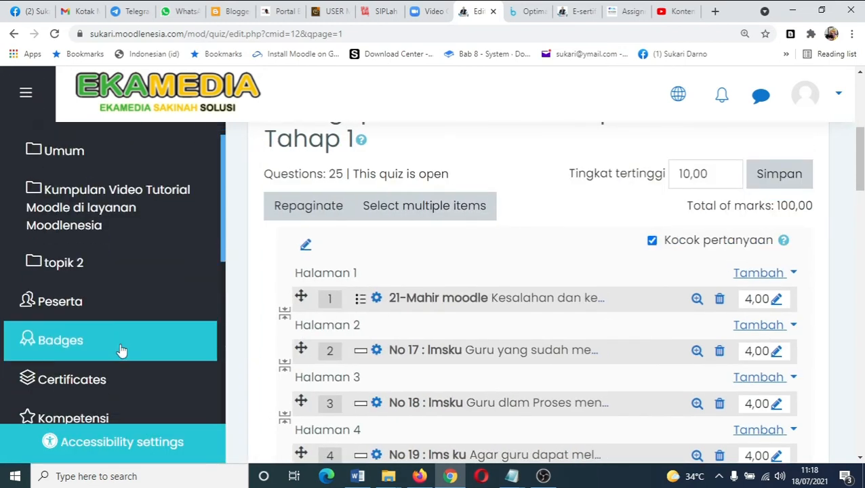
pyautogui.scroll(-3, 120, 355)
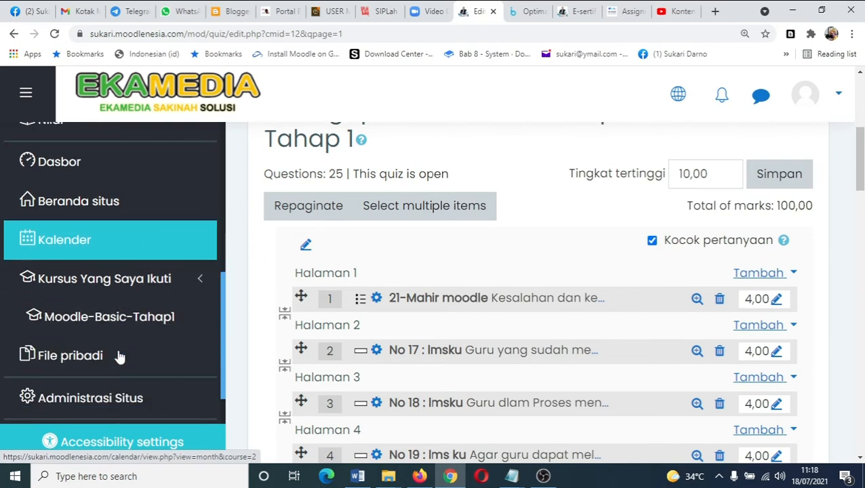
pyautogui.scroll(-1, 120, 356)
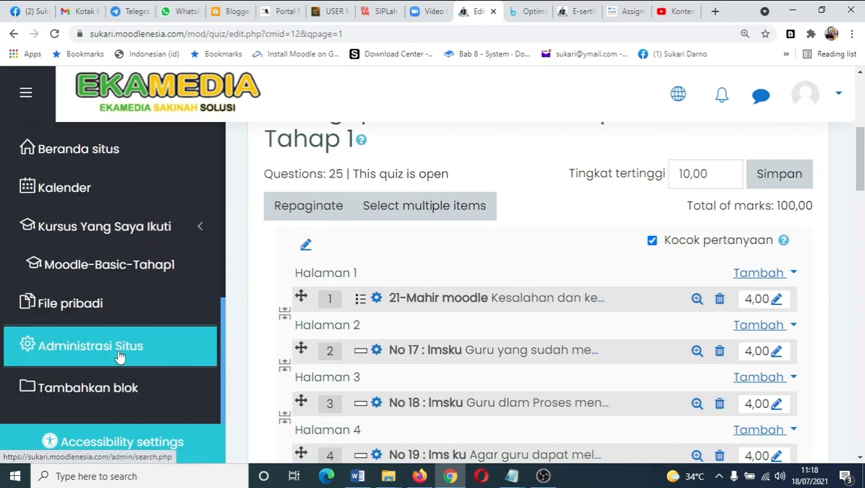
pyautogui.scroll(6, 120, 356)
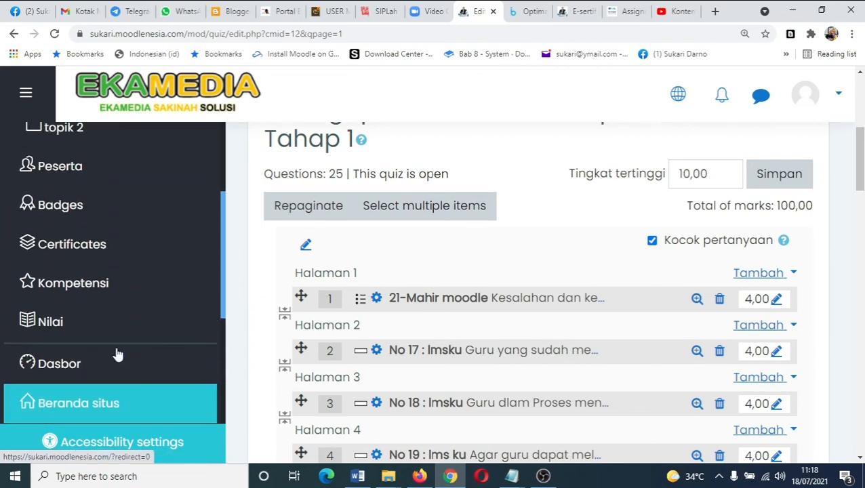
pyautogui.scroll(4, 116, 354)
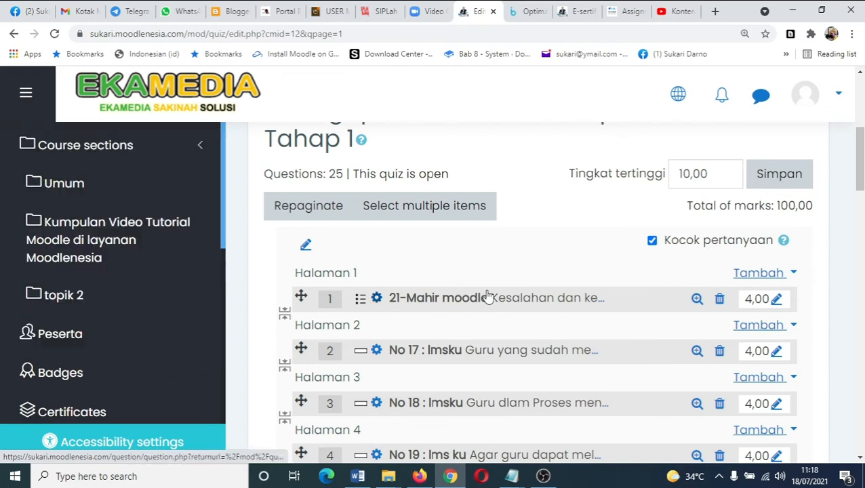
pyautogui.scroll(-1, 746, 298)
pyautogui.scroll(4, 746, 298)
pyautogui.scroll(-2, 746, 298)
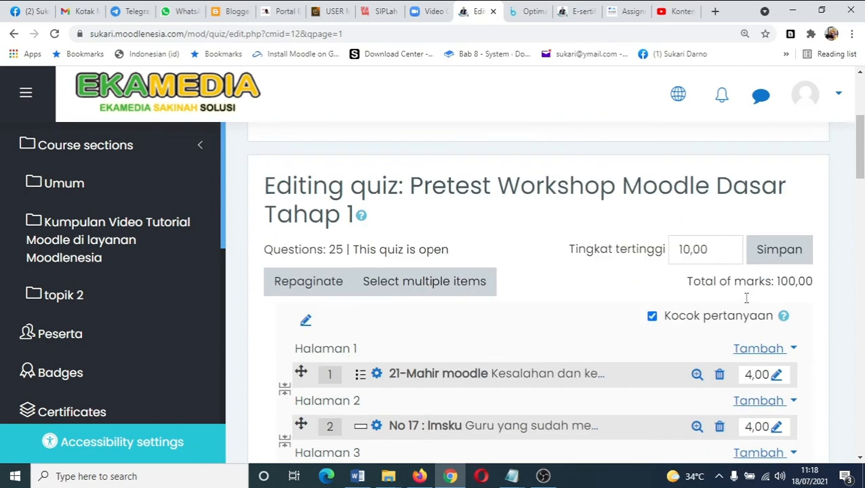
pyautogui.scroll(2, 746, 303)
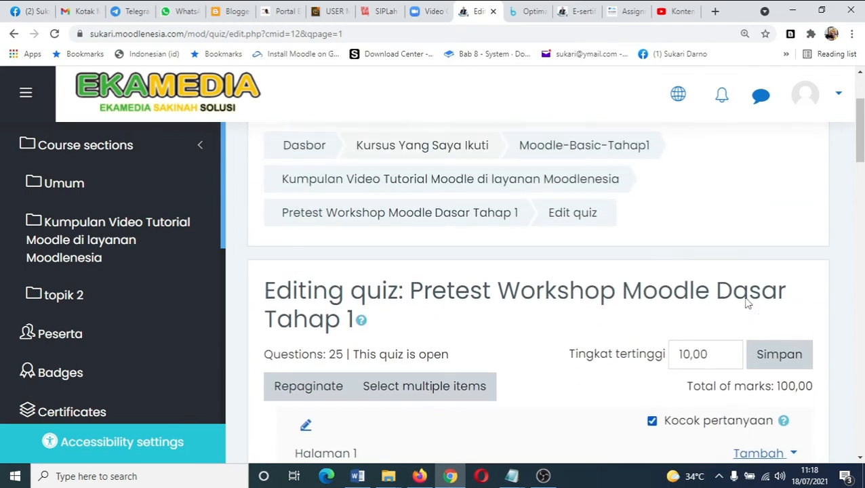
pyautogui.scroll(-15, 746, 298)
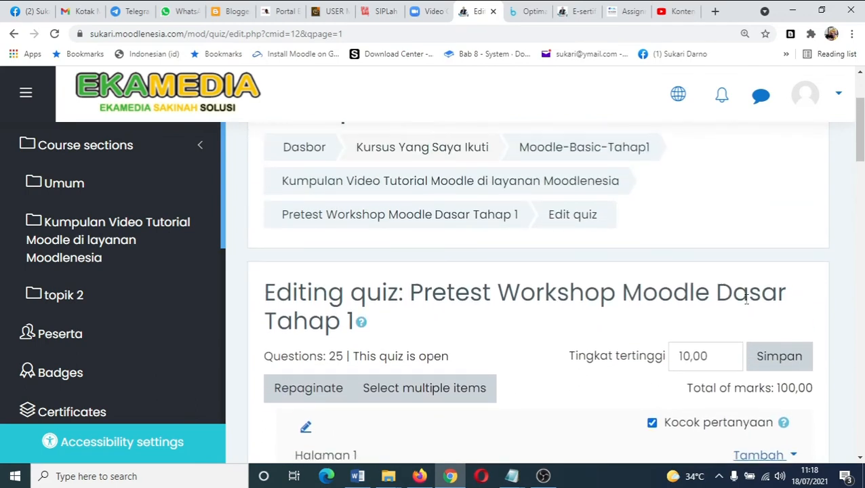
pyautogui.scroll(-10, 746, 304)
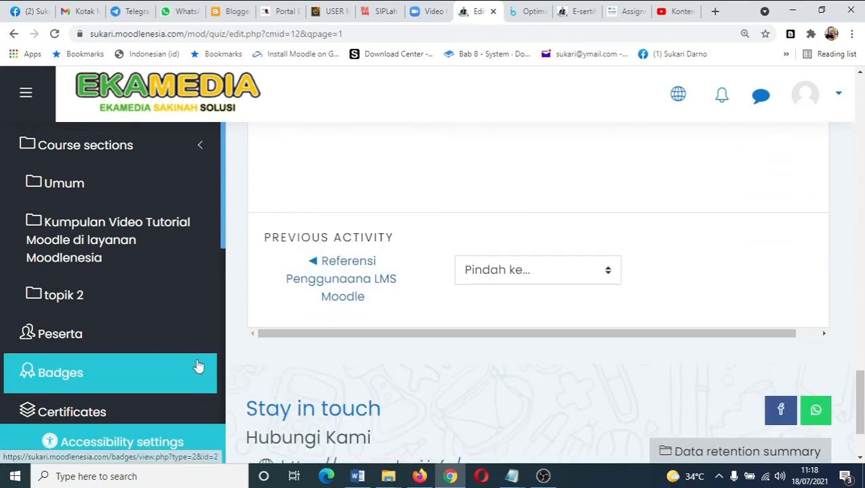
pyautogui.scroll(-1, 196, 364)
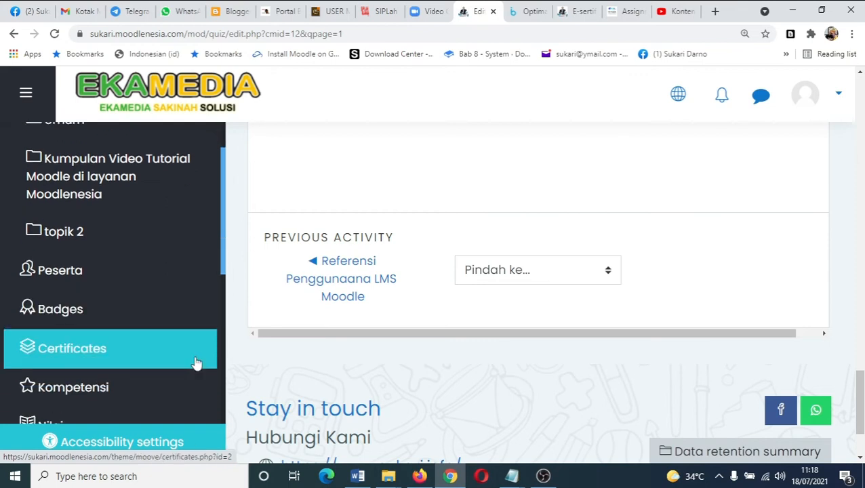
pyautogui.scroll(20, 851, 232)
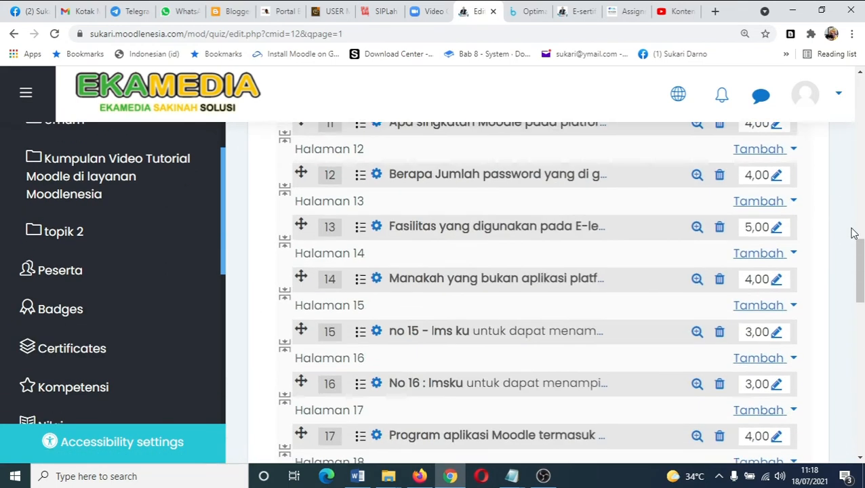
pyautogui.scroll(10, 816, 243)
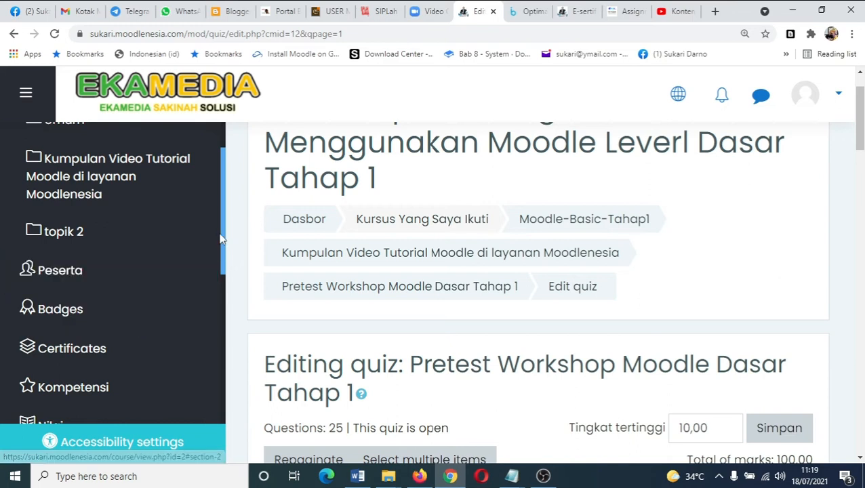
pyautogui.moveTo(222, 237); pyautogui.dragTo(221, 395)
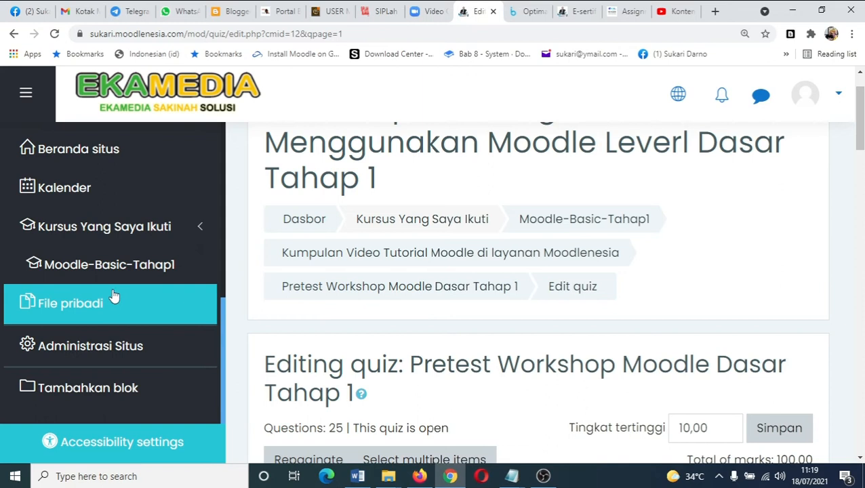
pyautogui.click(105, 267)
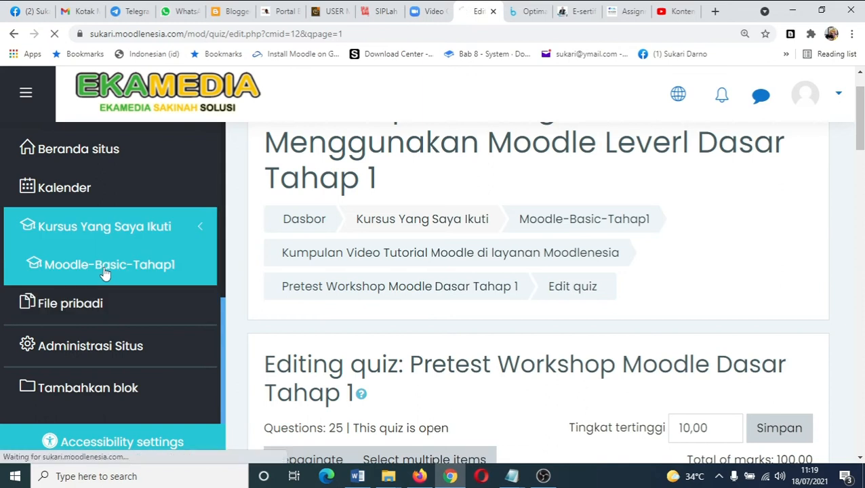
# - Open the Pretest Workshop Moodle Dasar Tahap 1 quiz from the course page
pyautogui.scroll(-15, 696, 360)
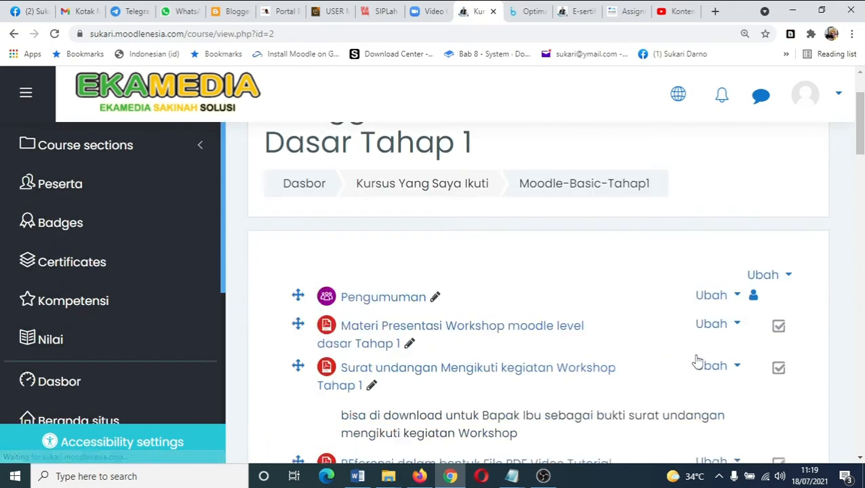
pyautogui.scroll(-6, 696, 361)
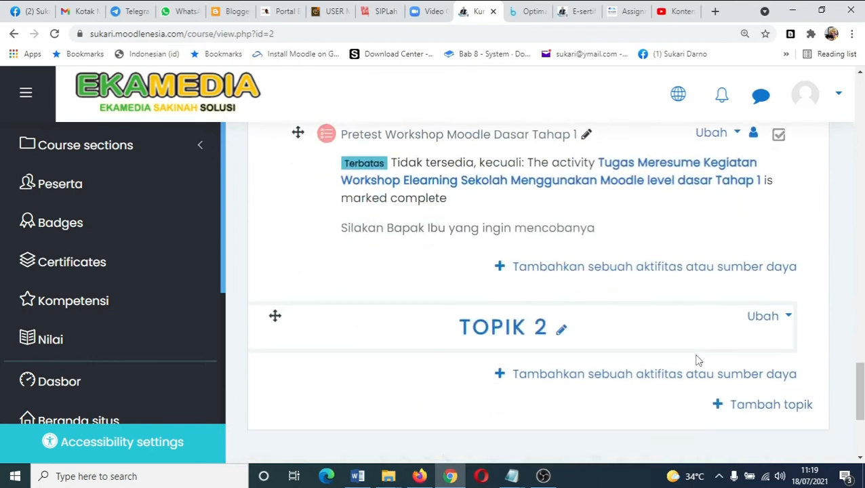
pyautogui.scroll(4, 697, 361)
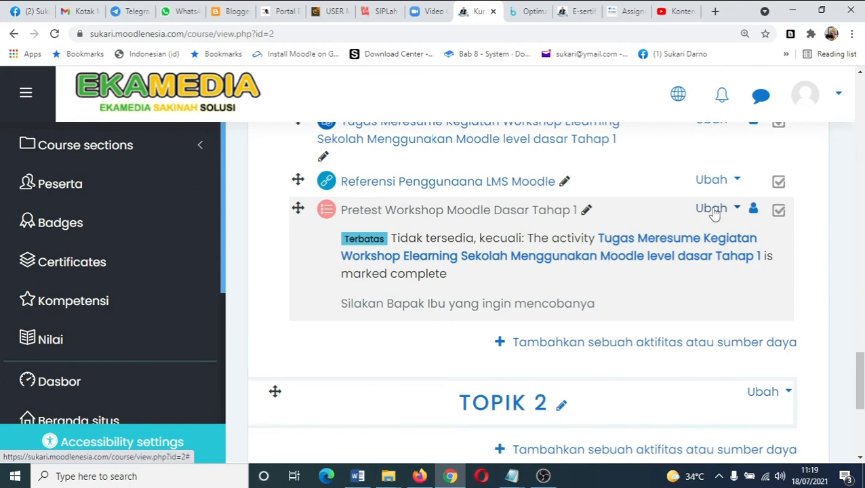
pyautogui.click(713, 210)
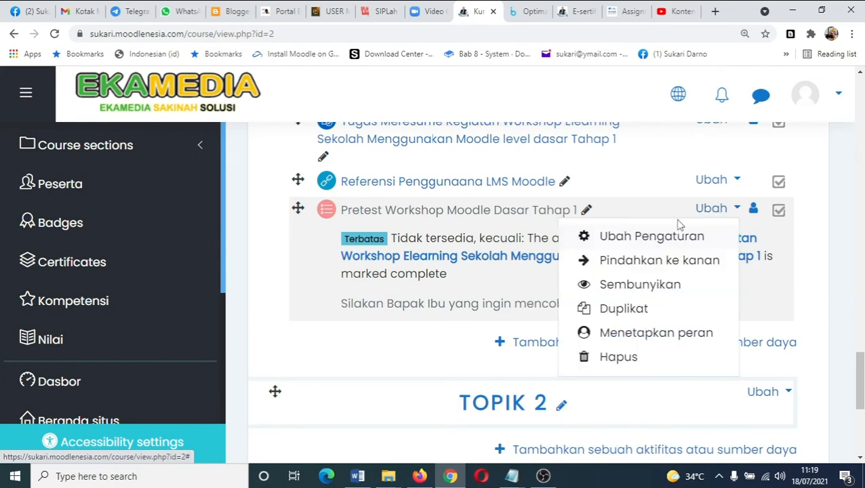
pyautogui.click(526, 212)
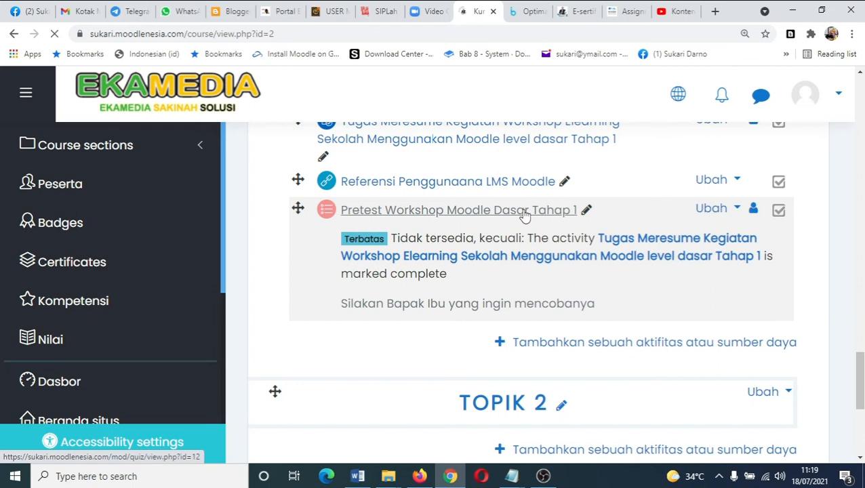
# - Open the quiz preview (Pratinjau) from the quiz's settings menu
pyautogui.scroll(-5, 684, 291)
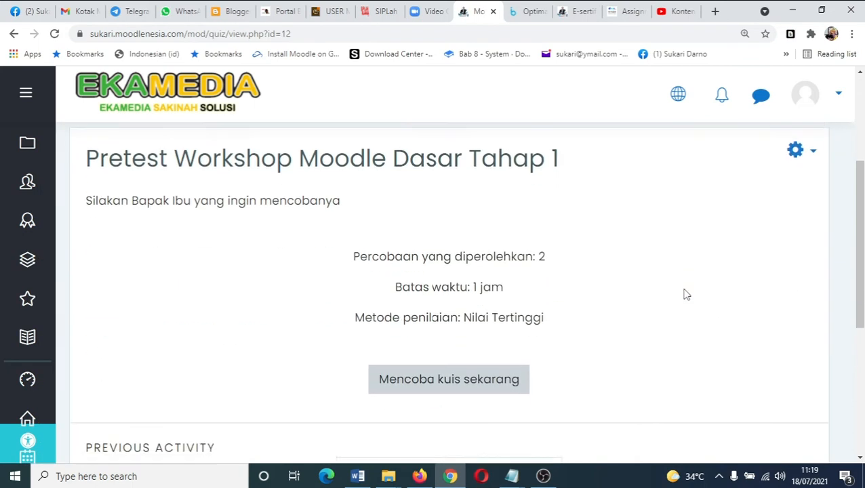
pyautogui.scroll(-1, 684, 293)
pyautogui.scroll(3, 684, 293)
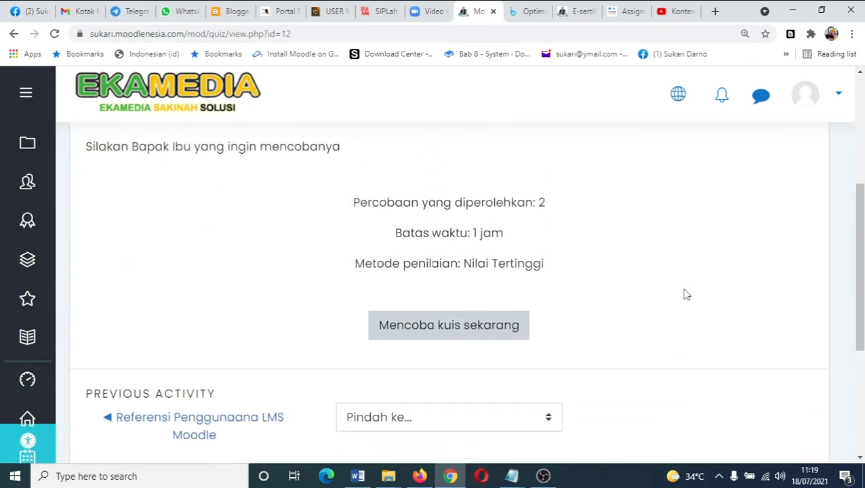
pyautogui.scroll(1, 684, 294)
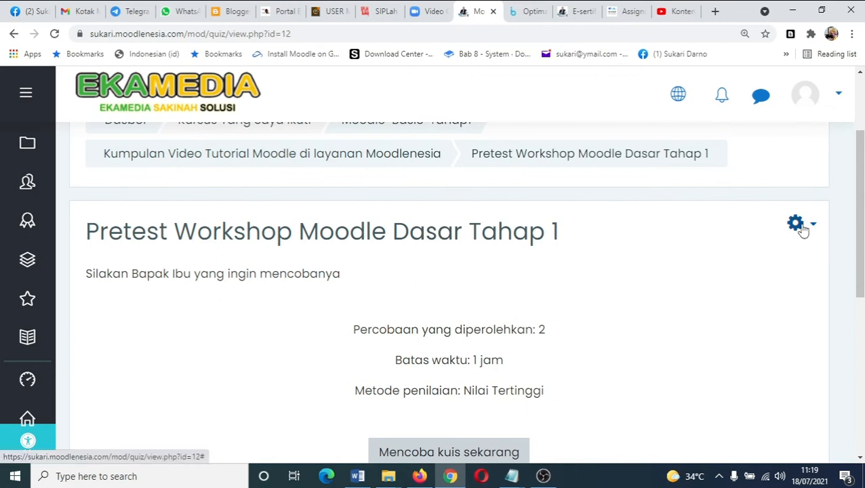
pyautogui.click(799, 227)
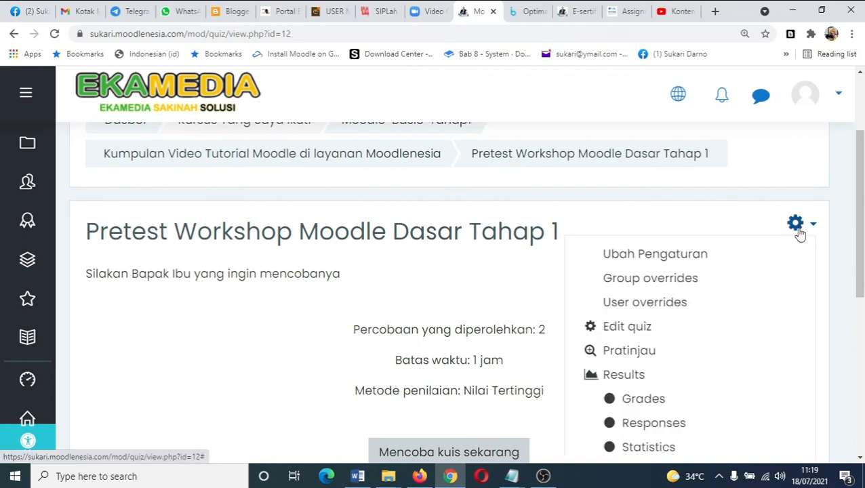
pyautogui.click(626, 359)
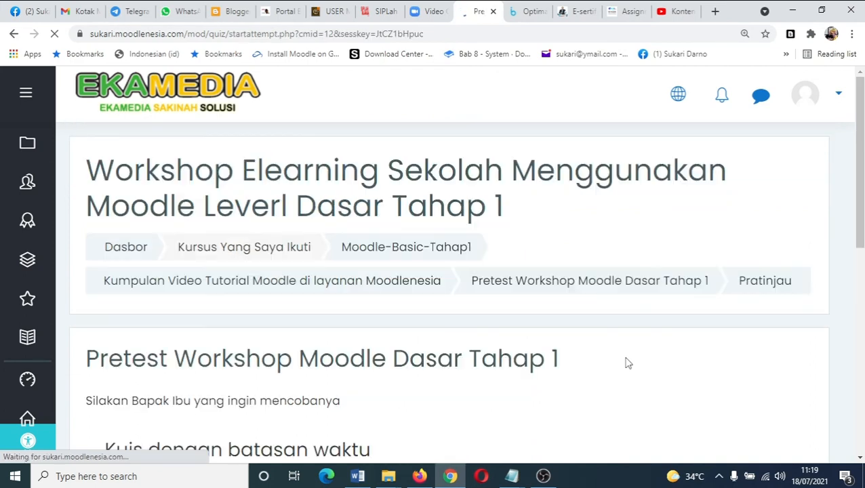
# - Start the timed preview attempt and jump to question 2 in the quiz navigation
pyautogui.scroll(-2, 626, 362)
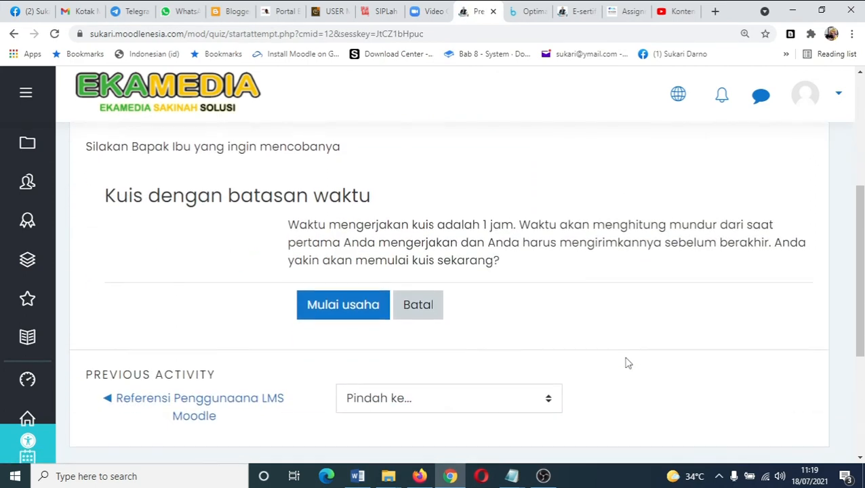
pyautogui.click(337, 305)
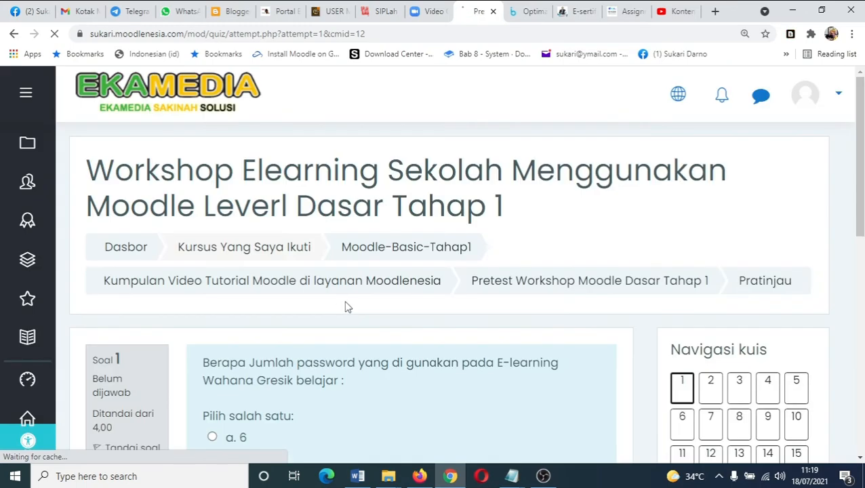
pyautogui.scroll(-3, 441, 295)
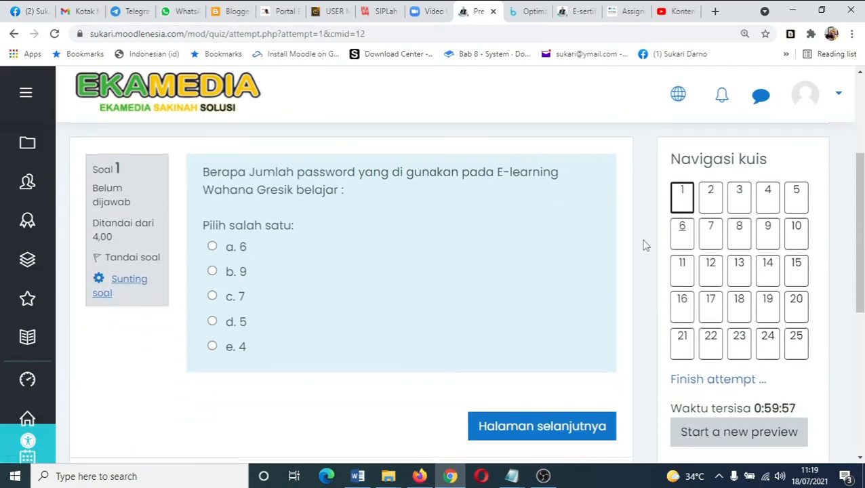
pyautogui.click(718, 195)
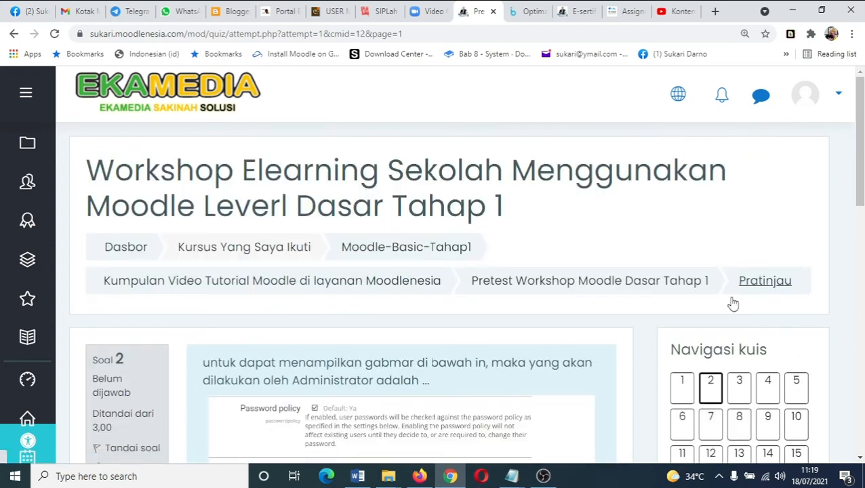
# - Browse questions 3 and 4 of the preview attempt using the quiz navigation
pyautogui.click(740, 386)
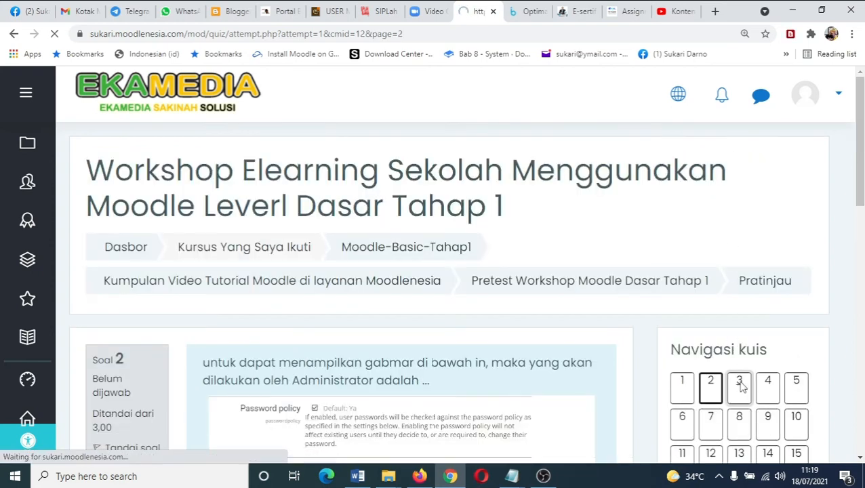
pyautogui.scroll(-2, 743, 384)
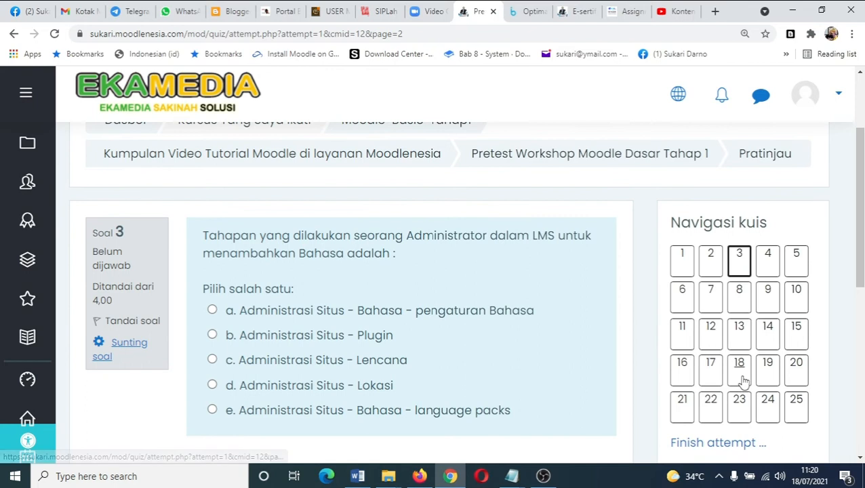
pyautogui.click(767, 267)
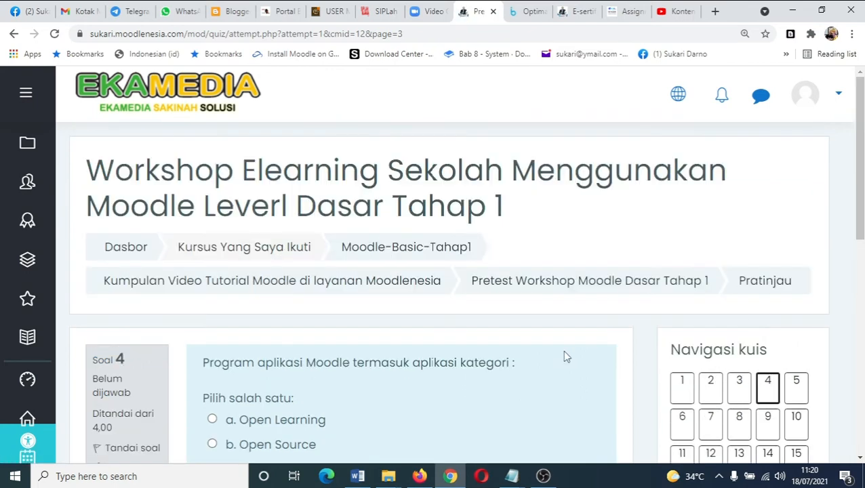
pyautogui.scroll(-5, 532, 368)
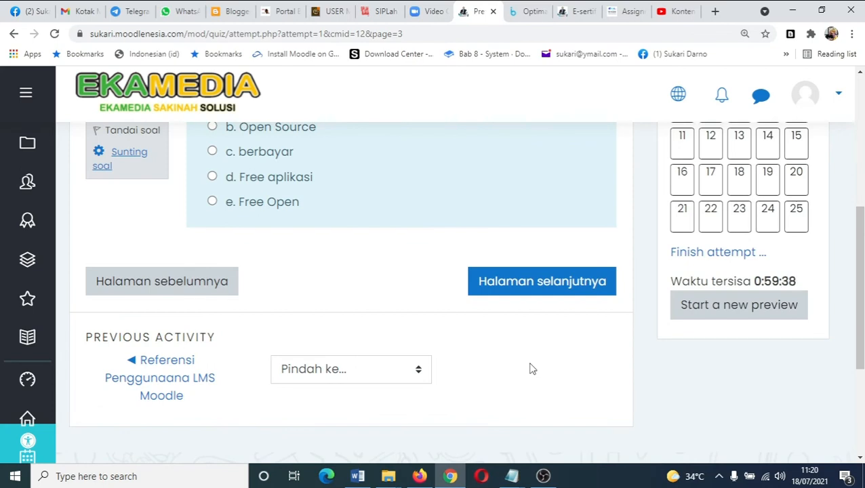
pyautogui.scroll(5, 772, 254)
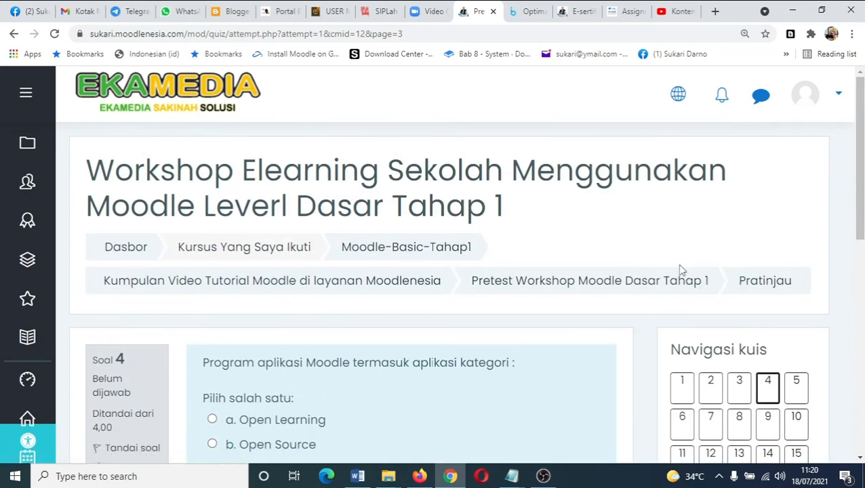
# - Return to the quiz page and open the question bank's category management from the quiz settings menu
pyautogui.click(540, 285)
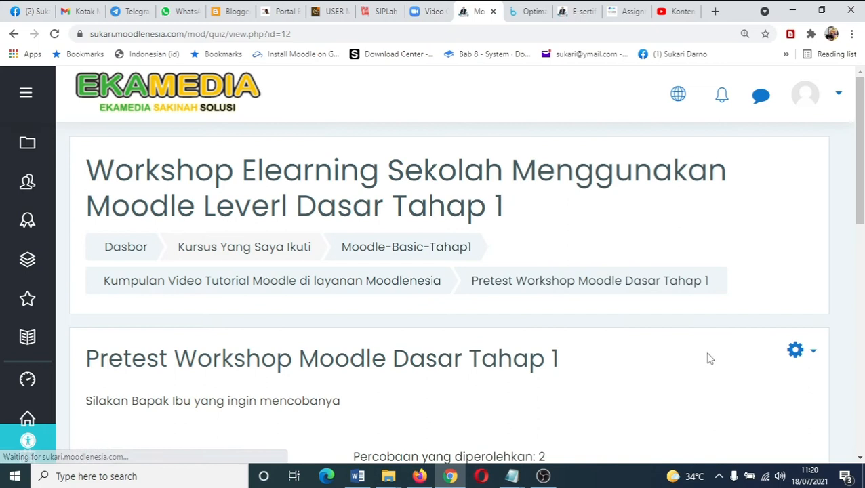
pyautogui.scroll(-2, 759, 355)
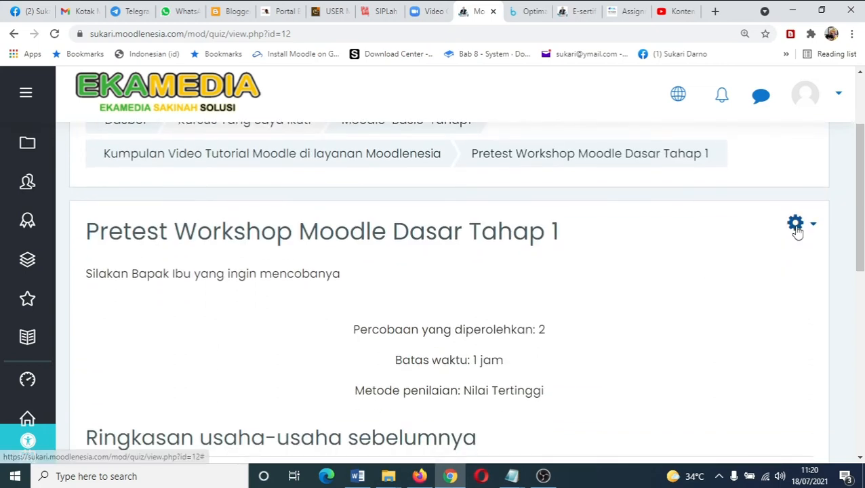
pyautogui.click(796, 229)
pyautogui.scroll(-3, 771, 340)
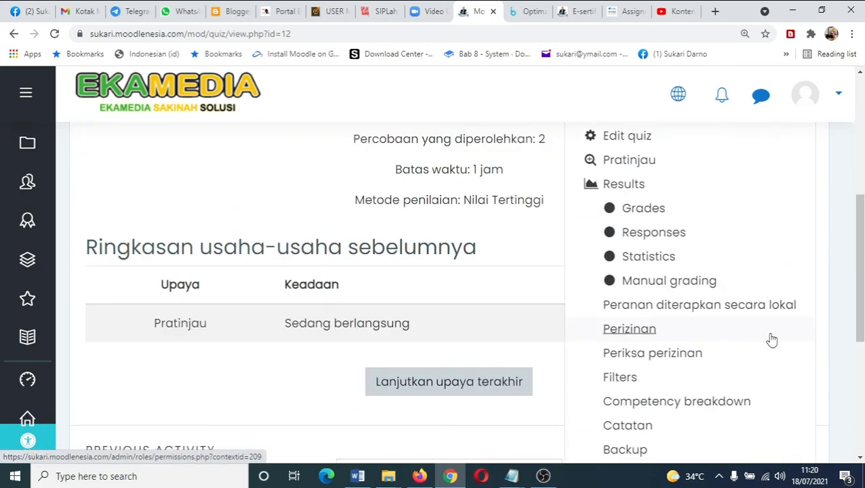
pyautogui.scroll(-3, 770, 340)
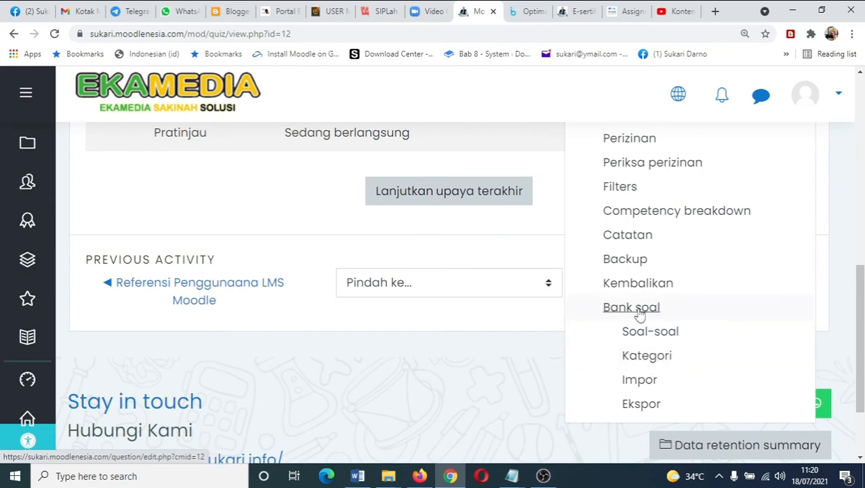
pyautogui.click(632, 359)
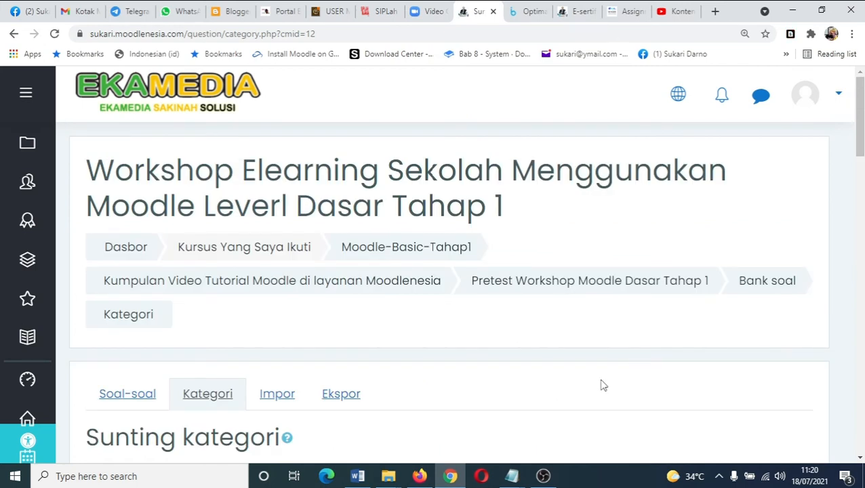
# - Set the new category's parent to Paling atas untuk Workshop Elearning Sekolah Menggunakan Moodle Leverl Dasar Tahap 1
pyautogui.scroll(-3, 603, 385)
pyautogui.scroll(-2, 600, 387)
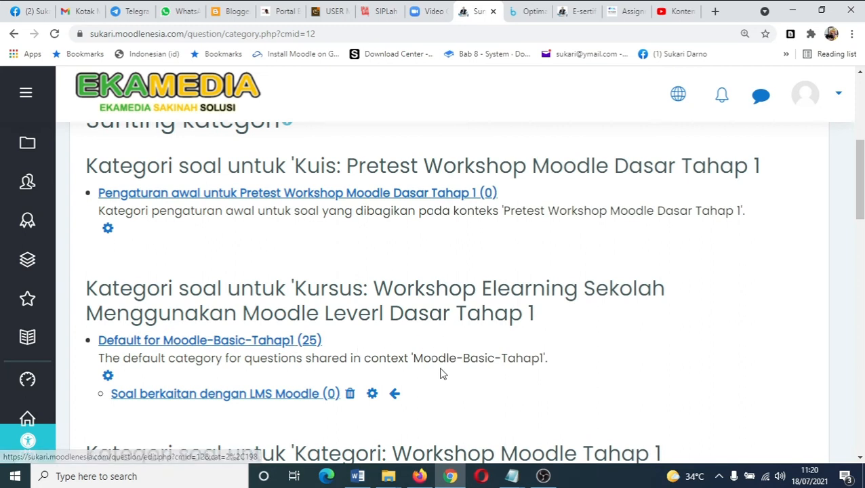
pyautogui.scroll(-10, 440, 373)
pyautogui.scroll(1, 440, 373)
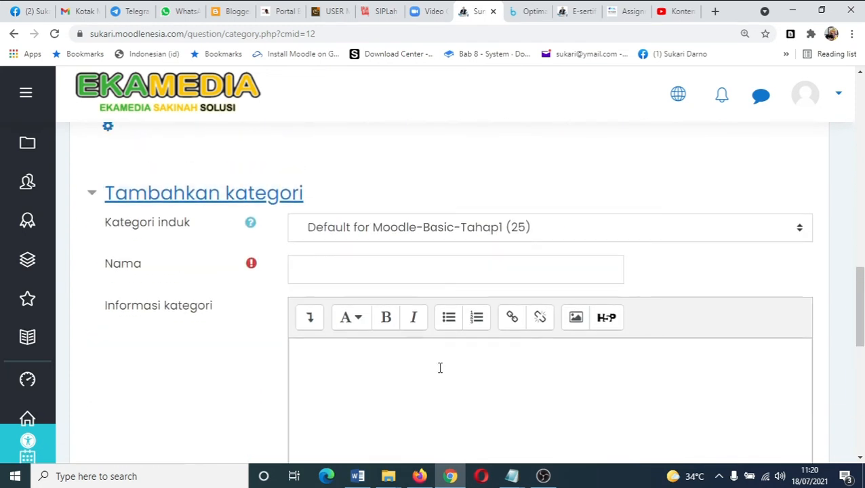
pyautogui.click(800, 232)
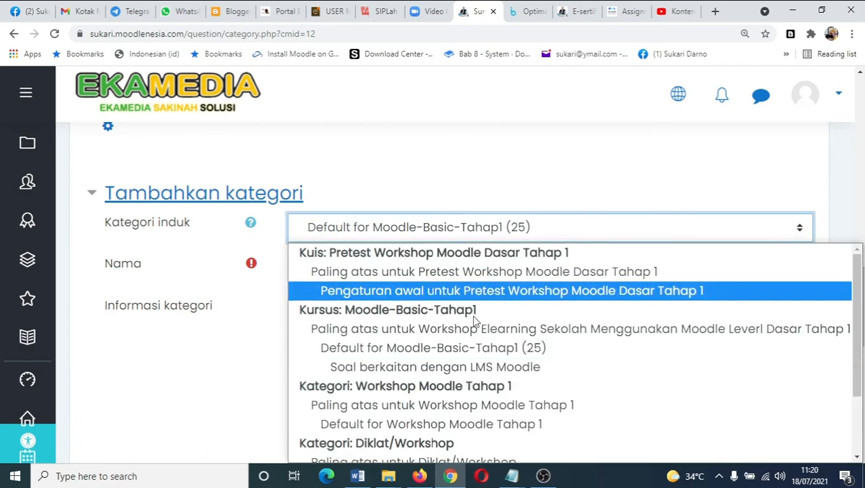
pyautogui.click(419, 329)
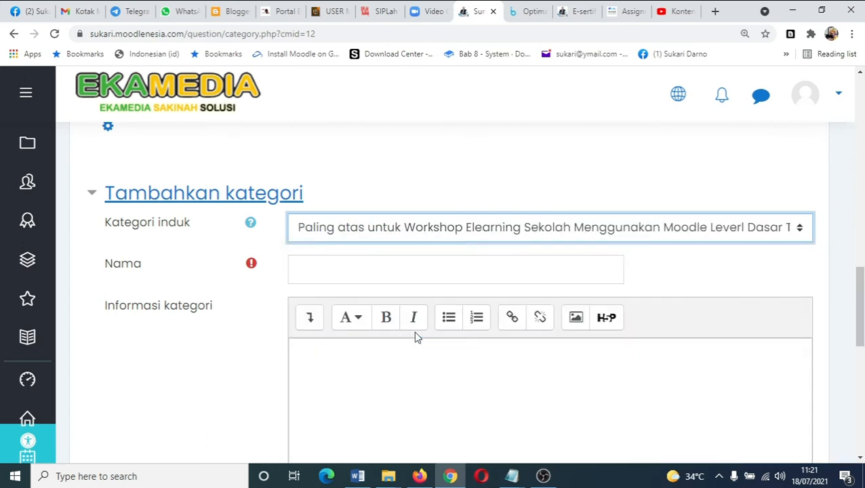
pyautogui.click(393, 234)
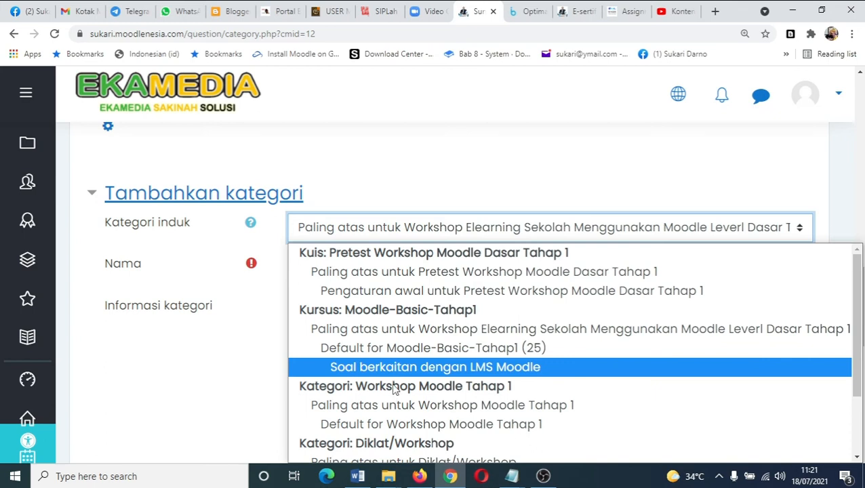
pyautogui.scroll(-2, 420, 407)
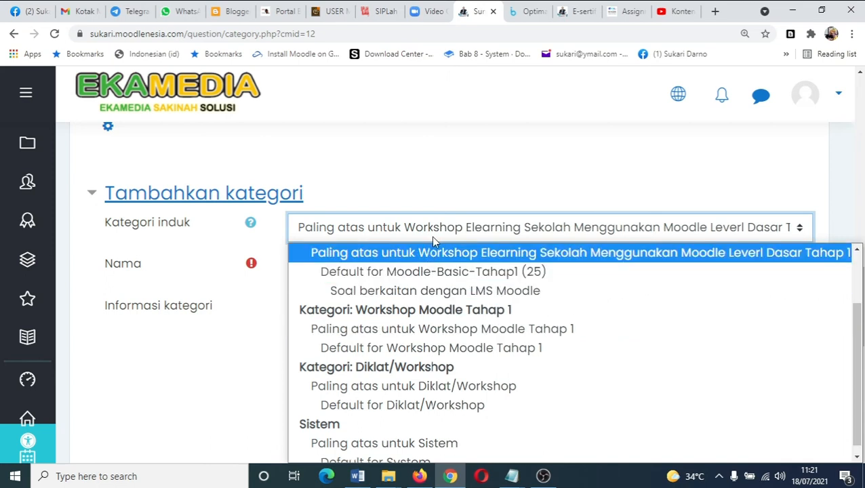
pyautogui.click(434, 254)
# - Name the category Contoh Membuat Soal Pilihan Ganda and add it
pyautogui.click(430, 276)
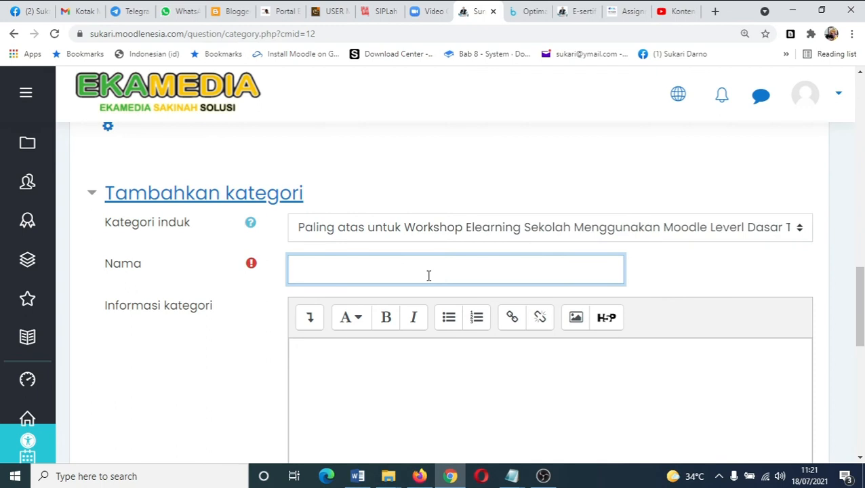
pyautogui.write('Contoh Menmbuat Si')
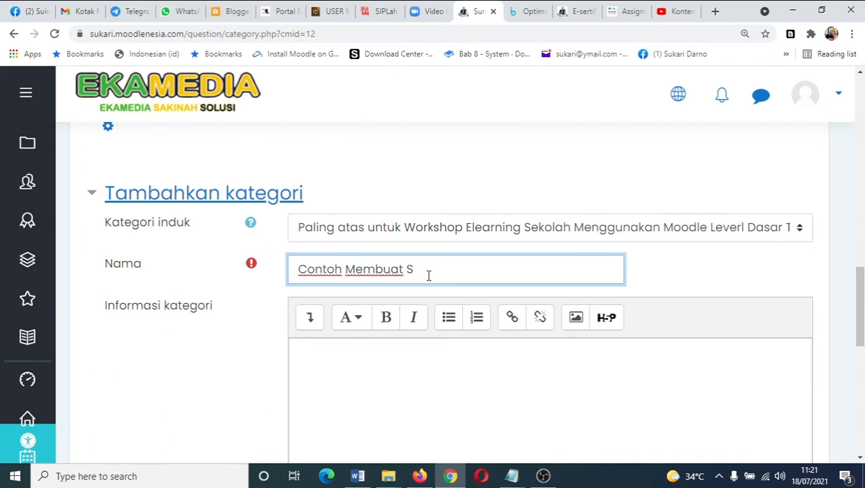
pyautogui.rightClick(429, 276)
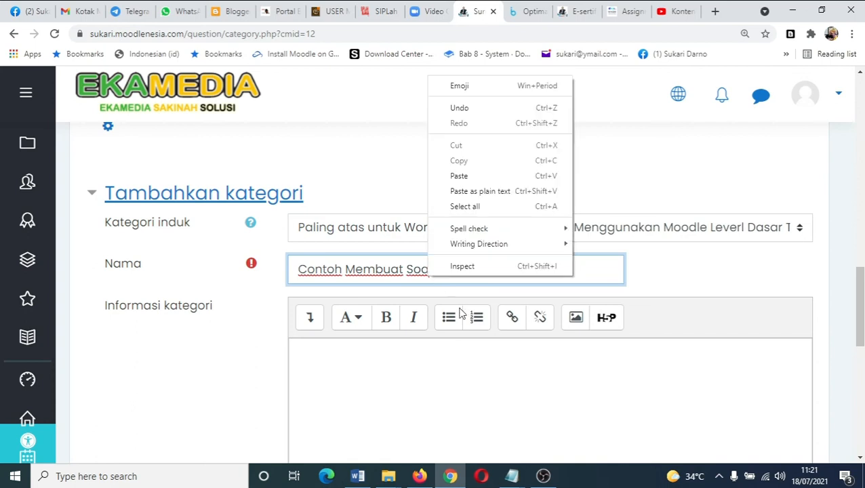
pyautogui.click(412, 281)
pyautogui.click(455, 270)
pyautogui.write('Pilihan Ganda')
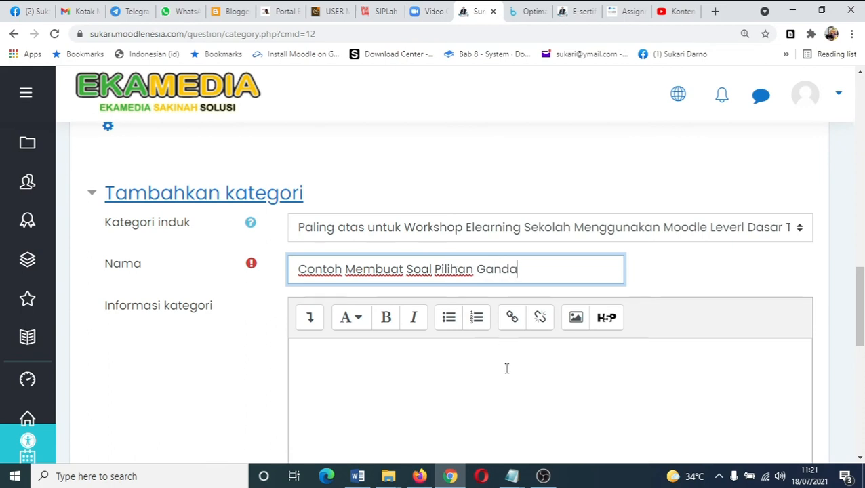
pyautogui.scroll(-3, 506, 367)
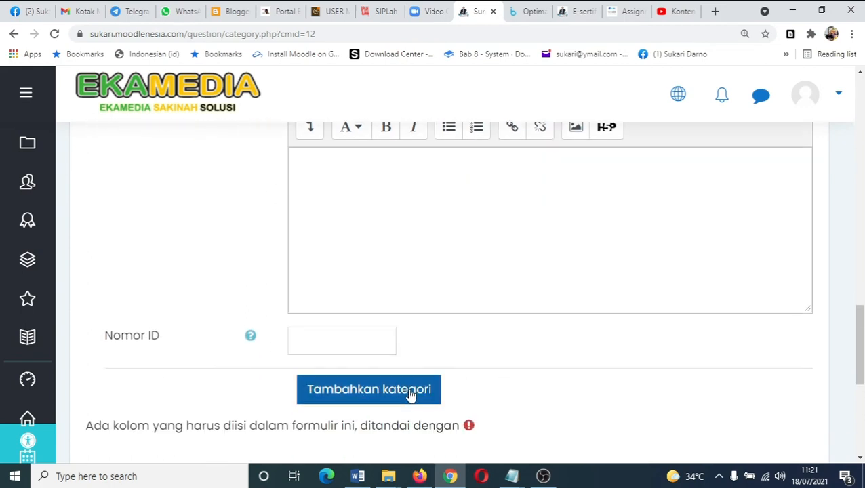
pyautogui.click(402, 399)
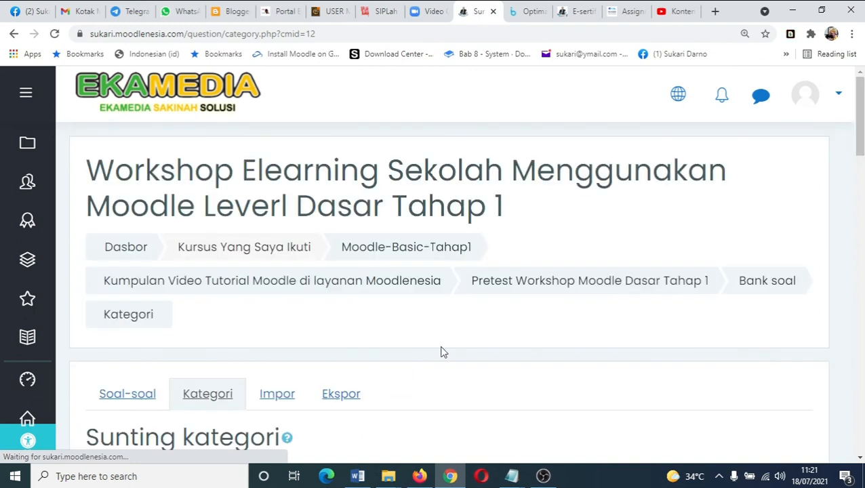
# - Start creating a new Pilihan ganda (multiple-choice) question in the question bank
pyautogui.scroll(-3, 453, 347)
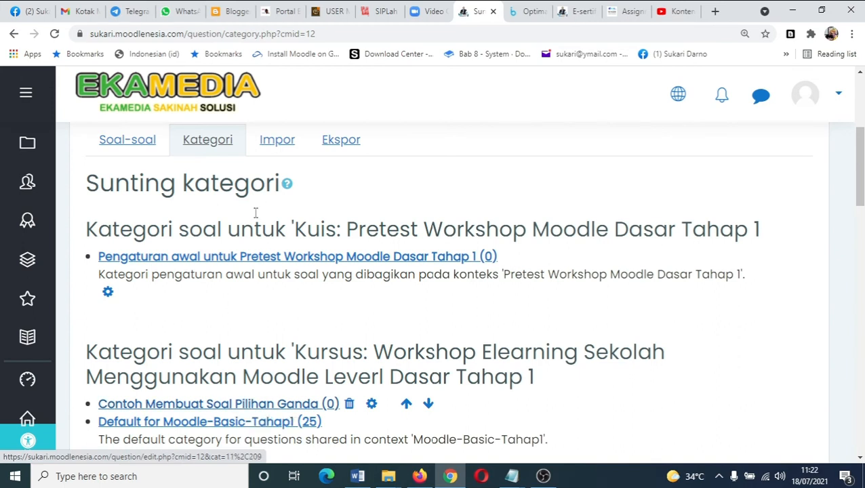
pyautogui.click(121, 148)
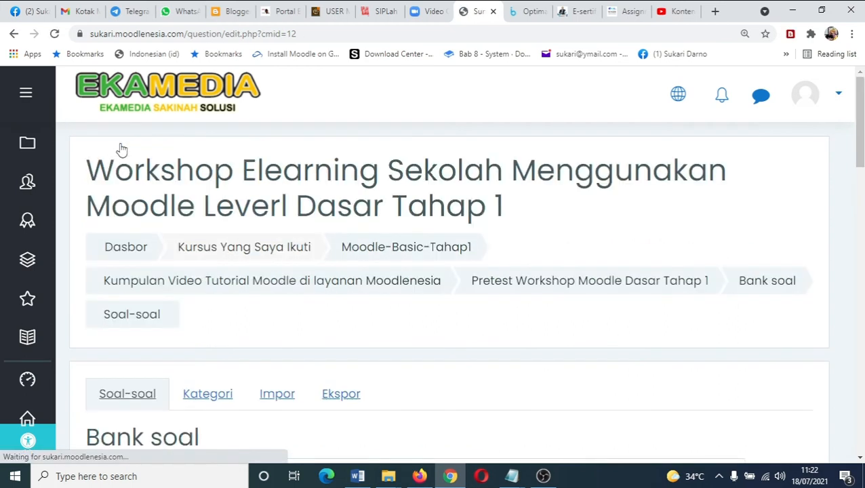
pyautogui.scroll(-2, 263, 302)
pyautogui.scroll(-3, 263, 302)
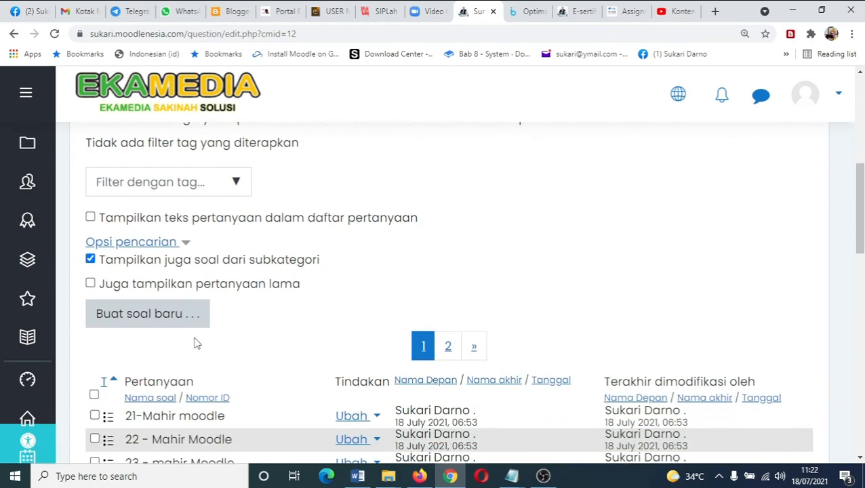
pyautogui.click(156, 324)
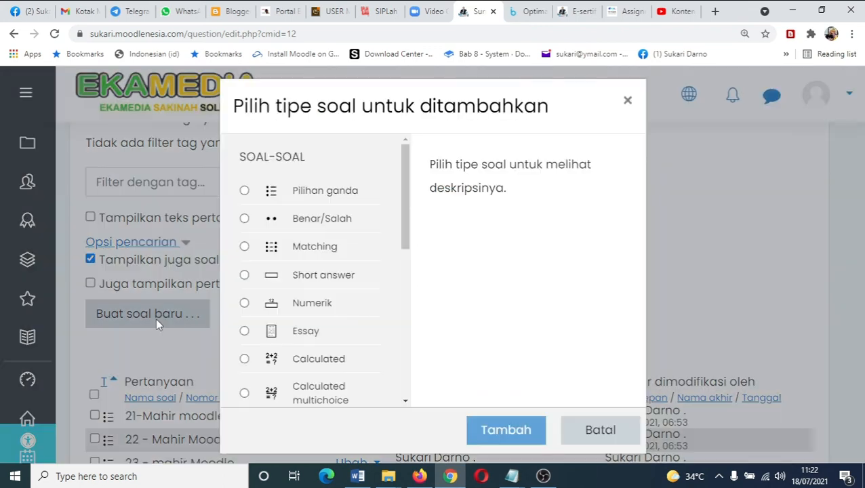
pyautogui.click(244, 190)
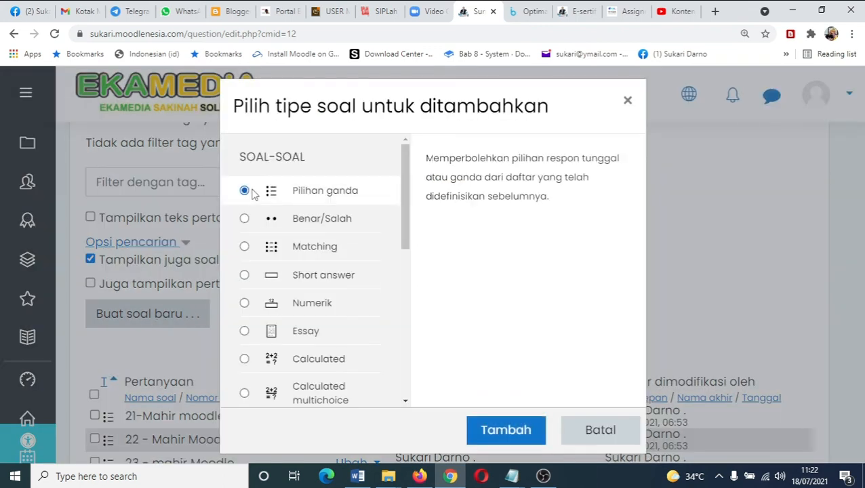
pyautogui.click(500, 429)
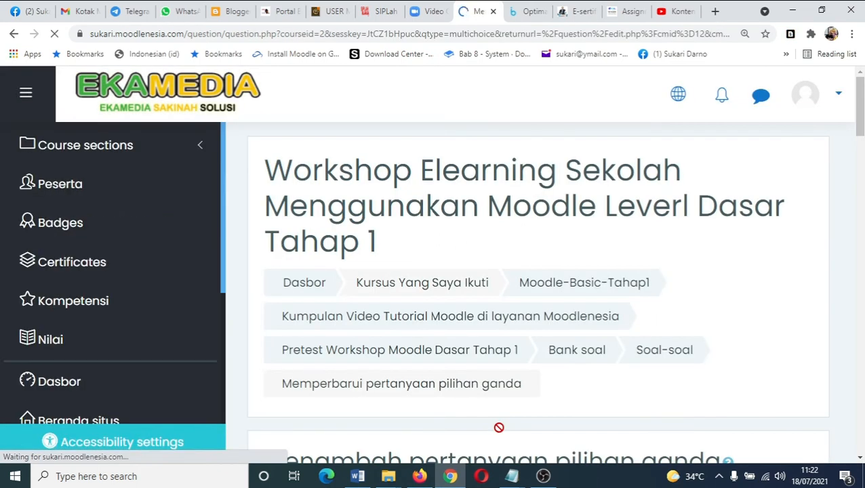
# - Set the new question's category to Contoh Membuat Soal Pilihan Ganda
pyautogui.scroll(-4, 521, 359)
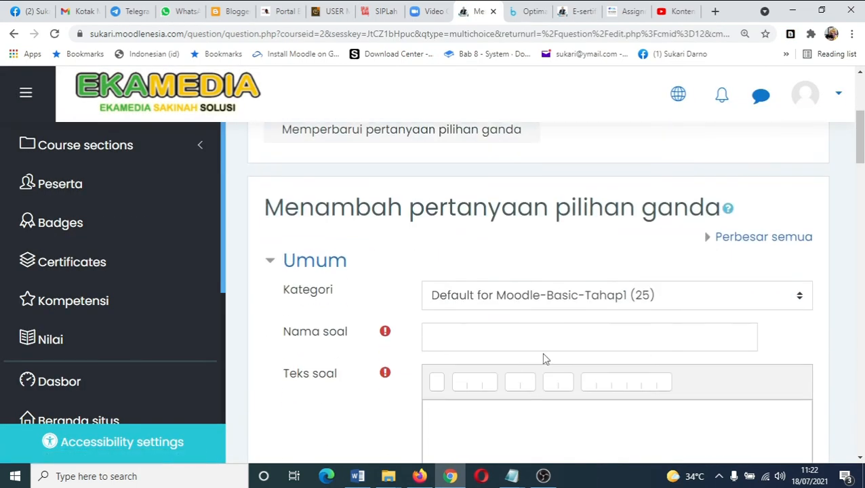
pyautogui.click(720, 298)
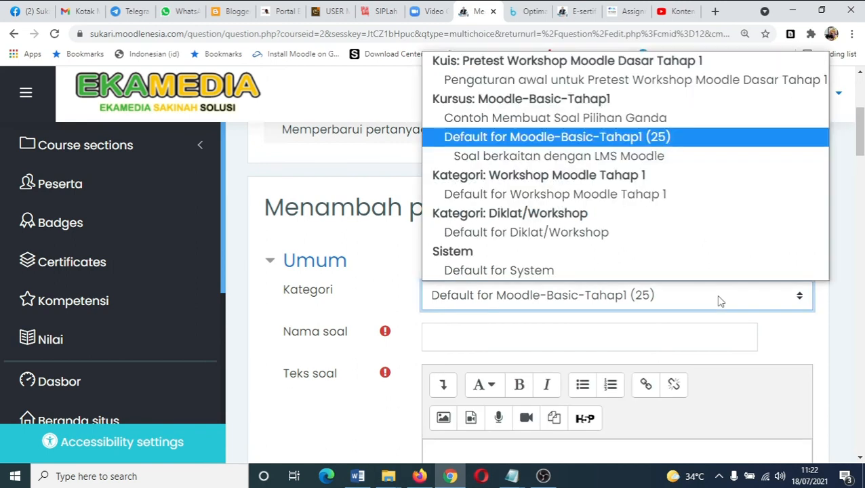
pyautogui.click(639, 119)
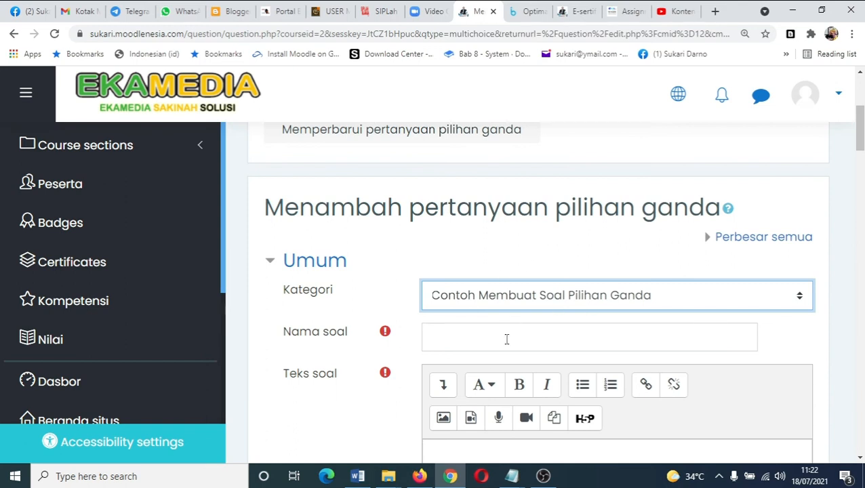
pyautogui.click(664, 305)
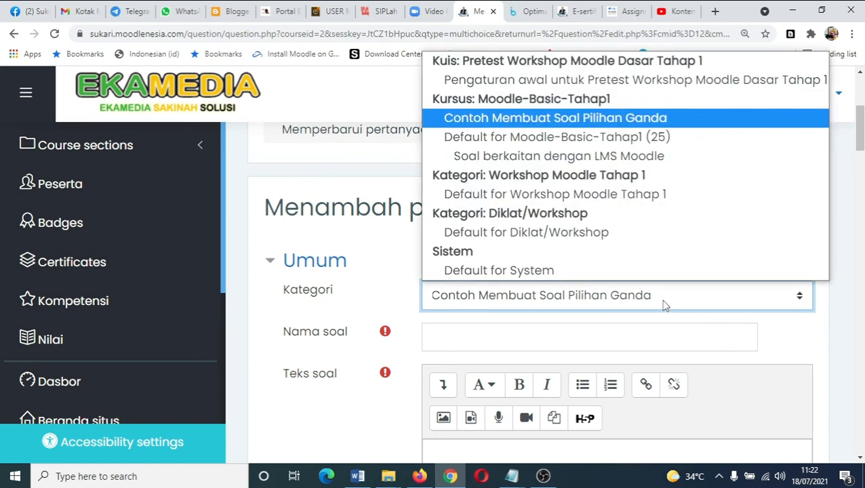
pyautogui.click(663, 304)
# - Name the question No 1 - Pilihan Ganda
pyautogui.click(589, 340)
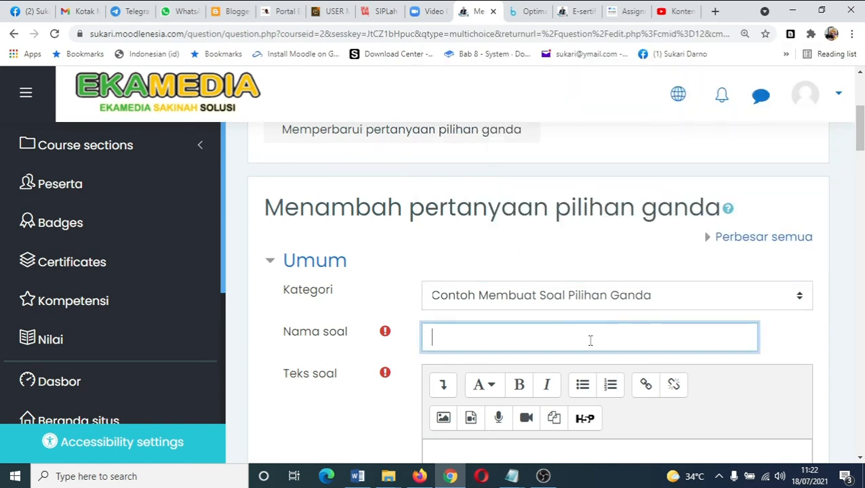
pyautogui.write('no')
pyautogui.press('BackSpace')
pyautogui.press('BackSpace')
pyautogui.write('No 1')
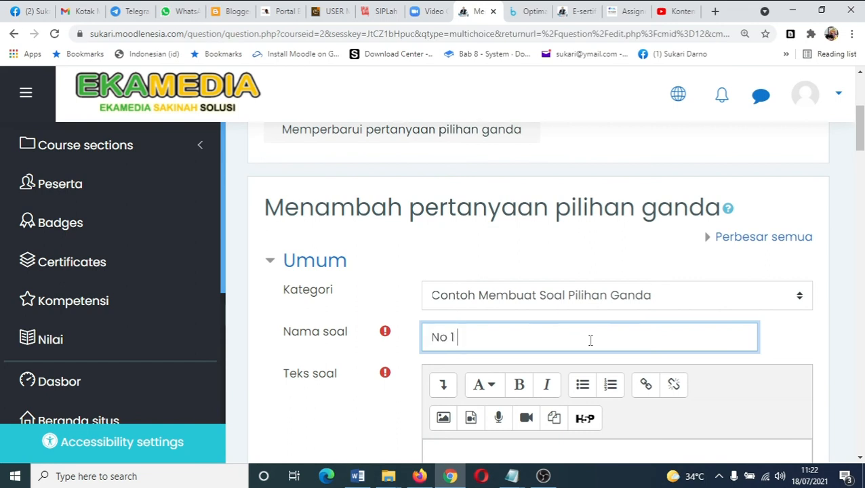
pyautogui.write(' - Pilihan Ganda')
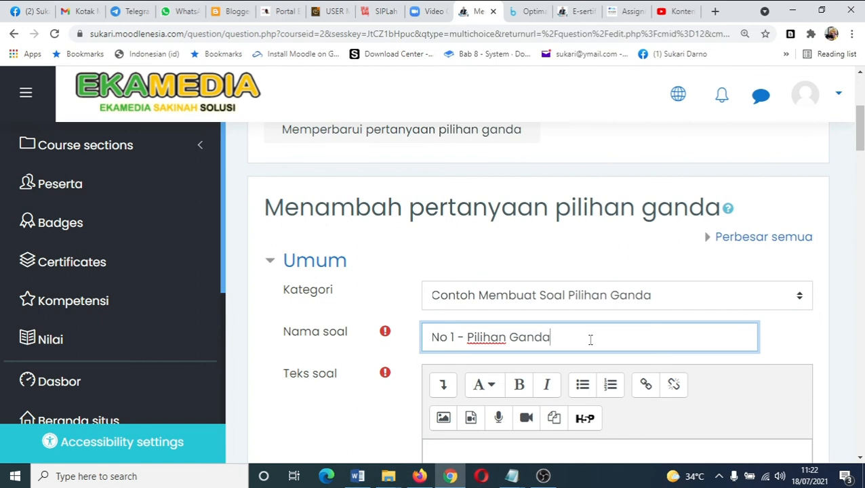
# - Copy the question sentence 'Apa singkatan Moodle pada platform yang digunakan Workshop Online ini :' from Notepad into the question text
pyautogui.scroll(-2, 590, 339)
pyautogui.click(524, 335)
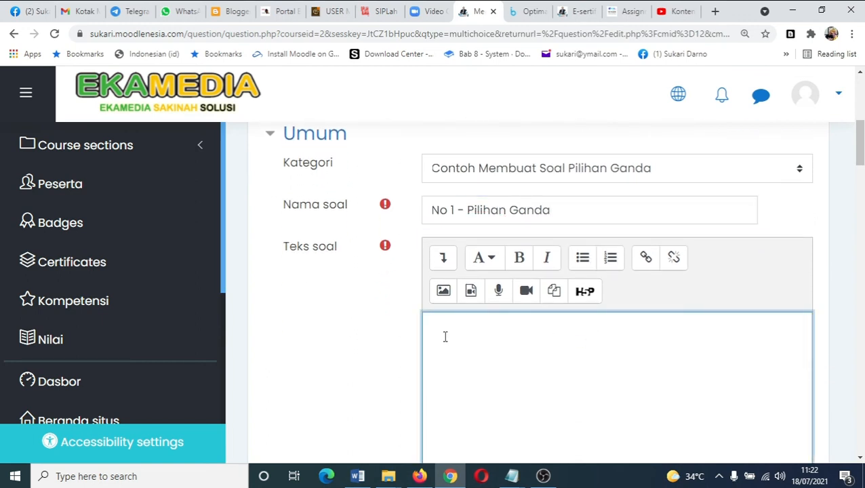
pyautogui.click(511, 476)
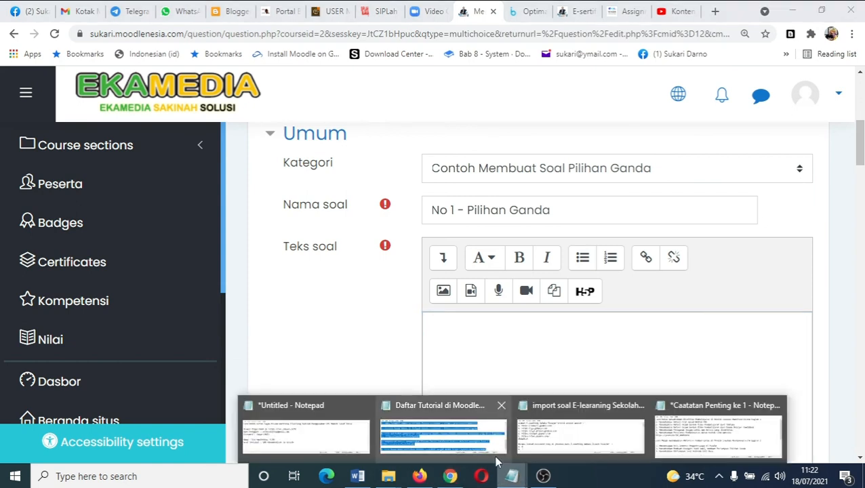
pyautogui.click(550, 439)
pyautogui.scroll(-5, 516, 281)
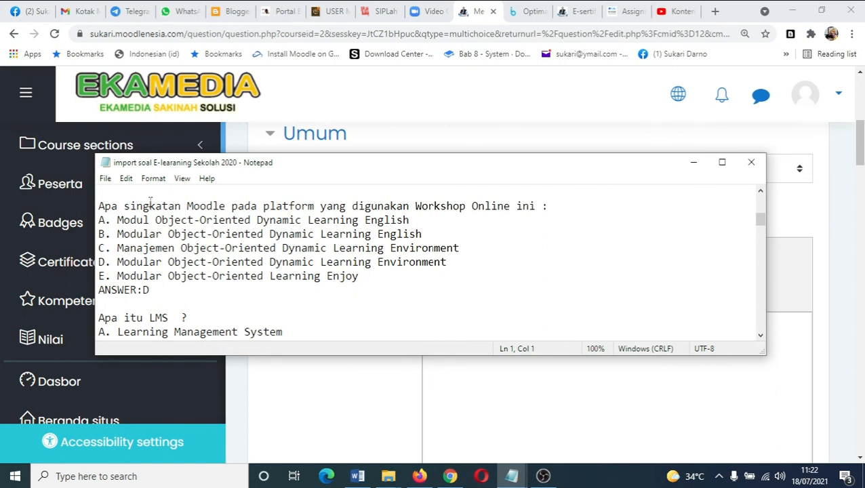
pyautogui.moveTo(99, 206); pyautogui.dragTo(550, 208)
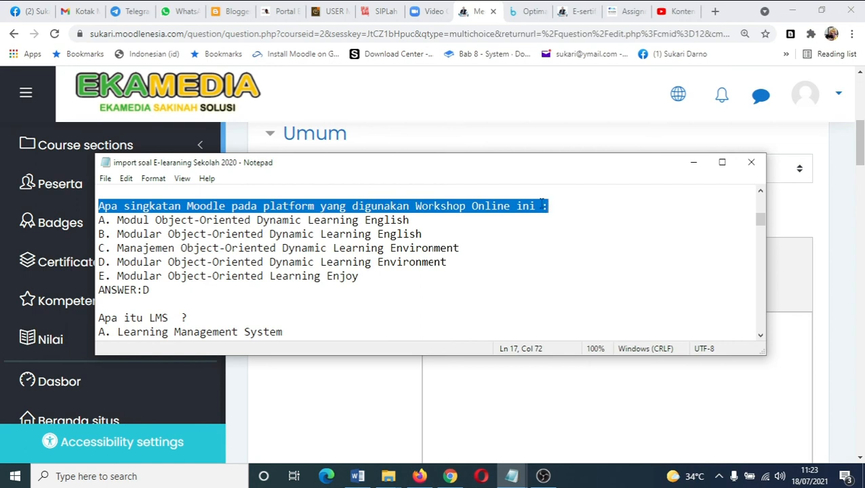
pyautogui.rightClick(540, 204)
pyautogui.click(567, 245)
pyautogui.click(521, 395)
pyautogui.rightClick(491, 349)
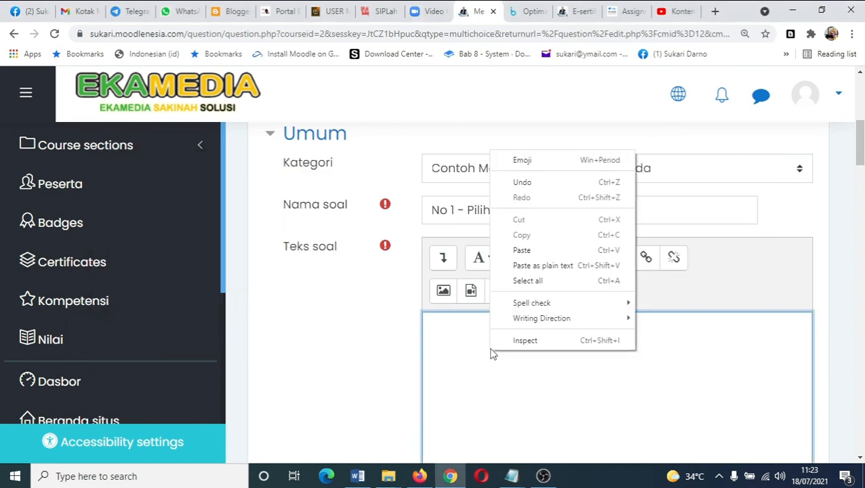
pyautogui.click(529, 256)
# - Set the question's default mark to 4
pyautogui.scroll(-5, 548, 349)
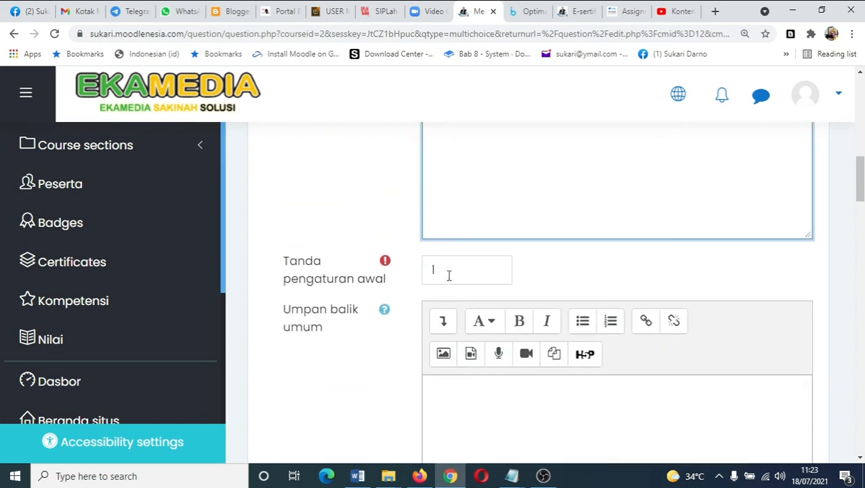
pyautogui.moveTo(455, 273); pyautogui.dragTo(425, 271)
pyautogui.write('4')
pyautogui.scroll(-1, 551, 404)
pyautogui.scroll(-3, 551, 404)
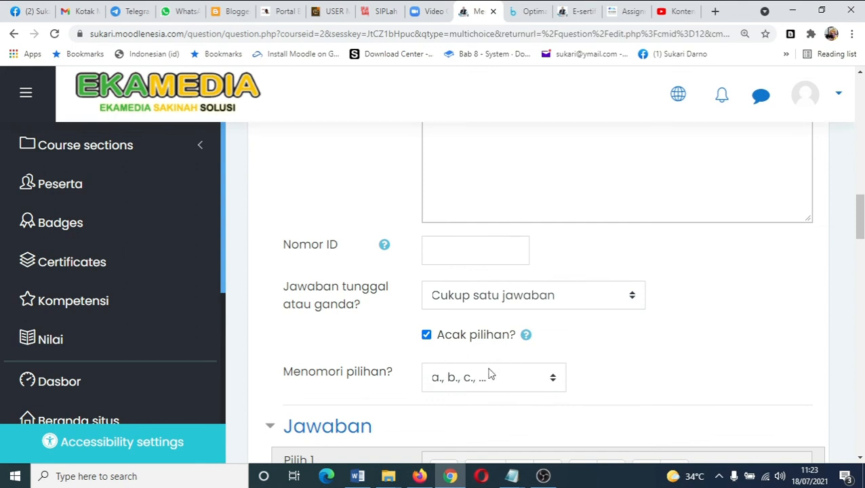
# - Copy option A, 'Modul Object-Oriented Dynamic Learning English', from Notepad into the Pilih 1 answer field
pyautogui.scroll(-3, 490, 371)
pyautogui.click(448, 349)
pyautogui.click(522, 478)
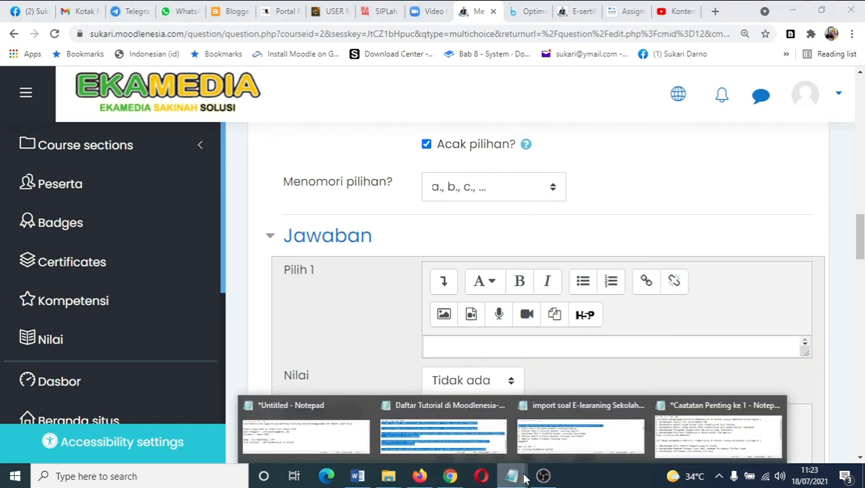
pyautogui.click(545, 444)
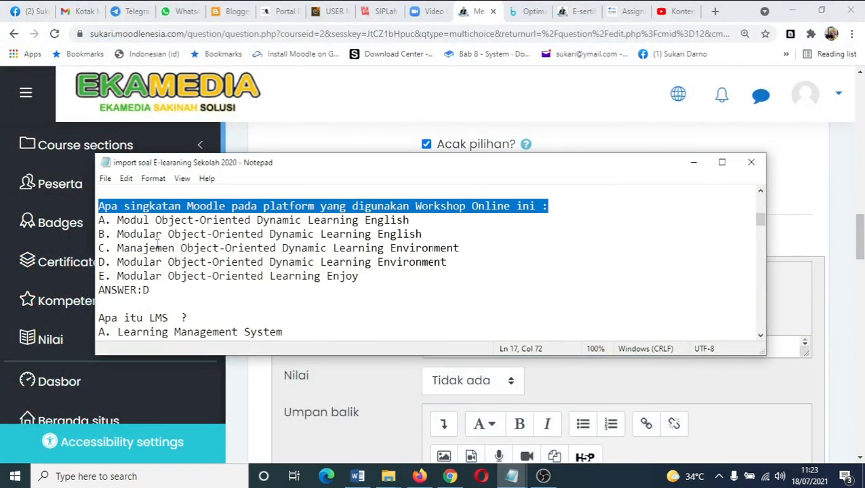
pyautogui.moveTo(117, 220); pyautogui.dragTo(411, 217)
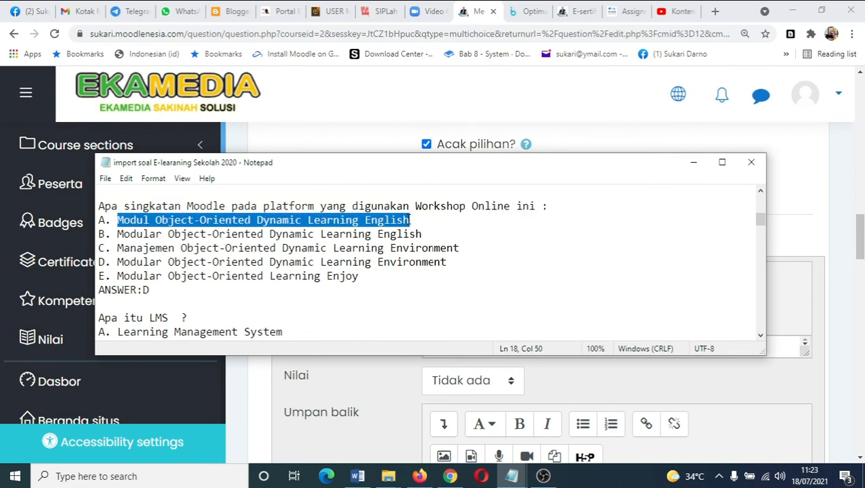
pyautogui.rightClick(410, 219)
pyautogui.click(436, 261)
pyautogui.click(554, 381)
pyautogui.click(481, 351)
pyautogui.rightClick(482, 354)
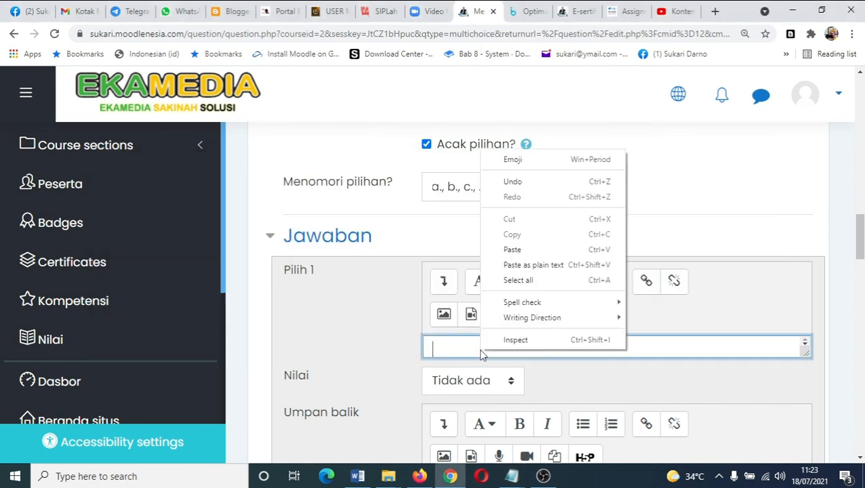
pyautogui.click(513, 250)
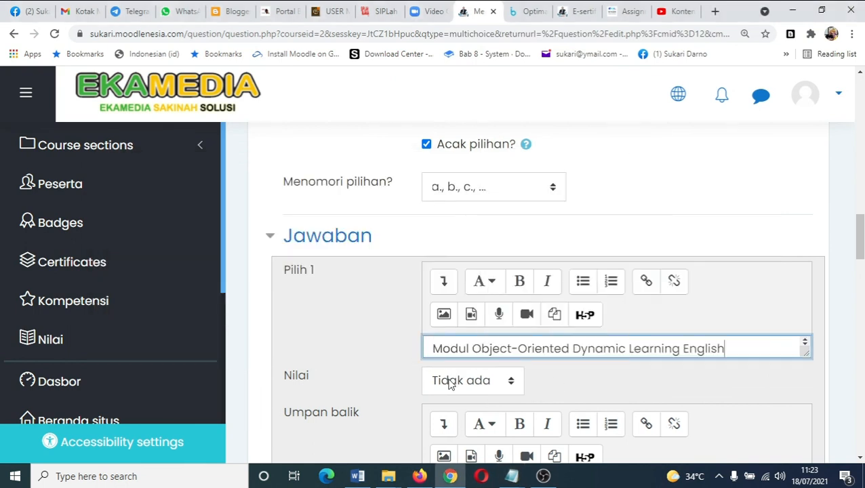
# - Copy option B, 'Modular Object-Oriented Dynamic Learning English', from Notepad into the Pilih 2 answer field
pyautogui.scroll(-4, 568, 367)
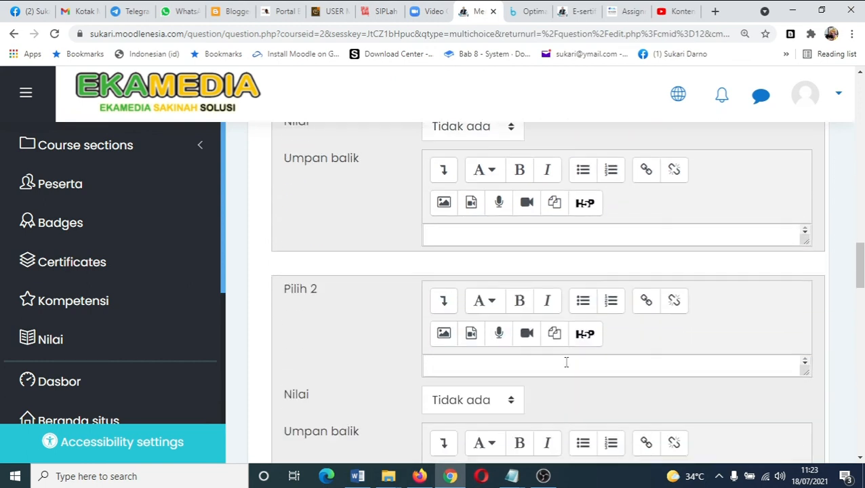
pyautogui.click(539, 359)
pyautogui.click(511, 474)
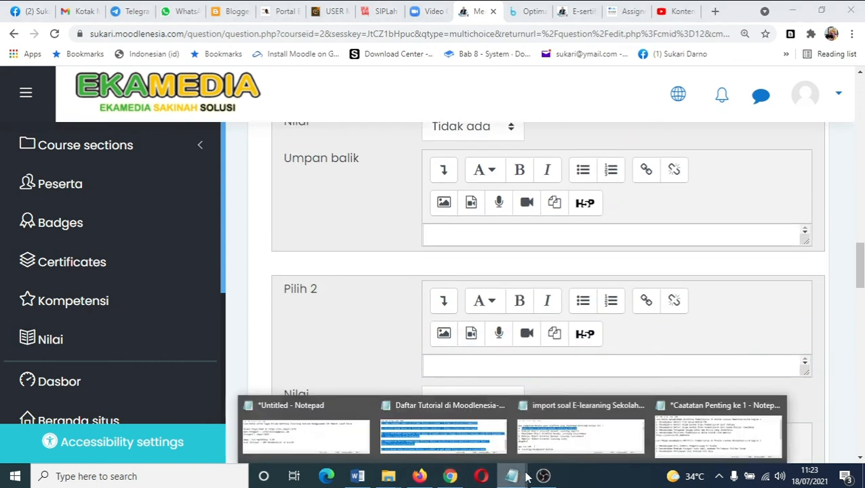
pyautogui.click(553, 439)
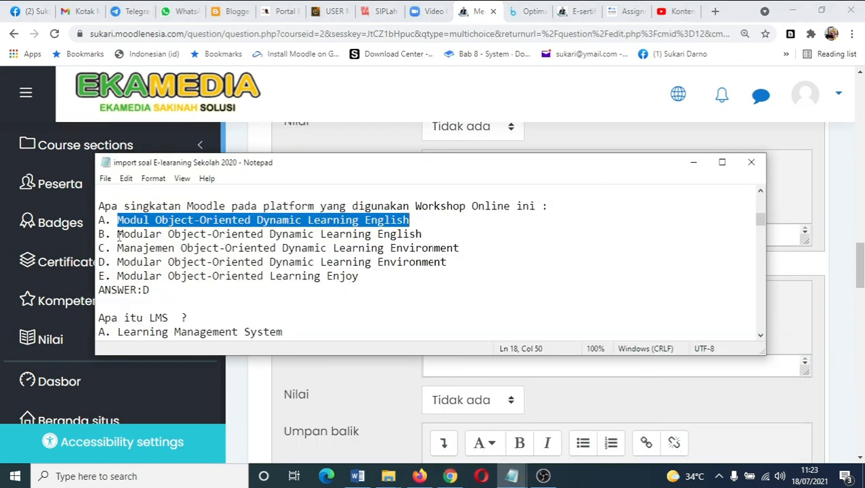
pyautogui.moveTo(117, 233); pyautogui.dragTo(422, 237)
pyautogui.rightClick(412, 234)
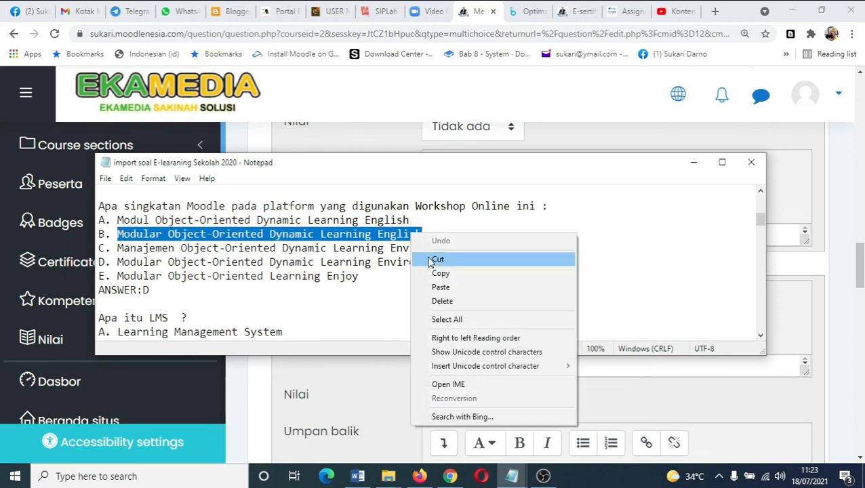
pyautogui.click(440, 274)
pyautogui.click(570, 377)
pyautogui.click(537, 364)
pyautogui.rightClick(536, 366)
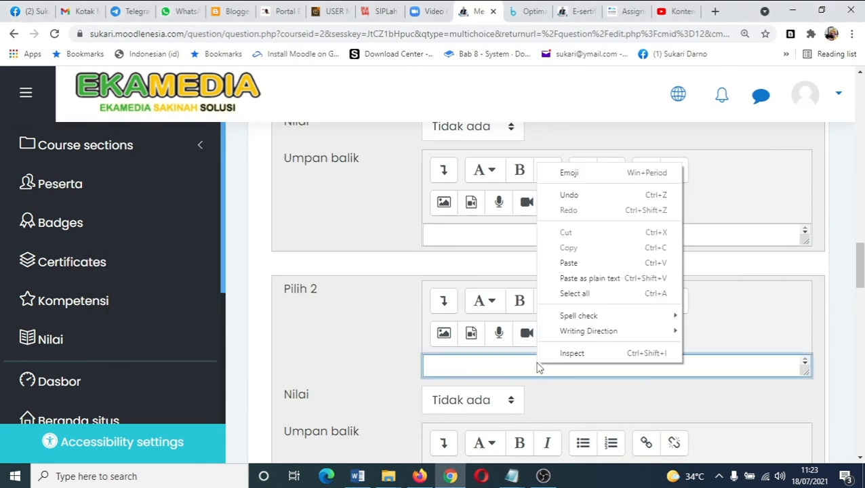
pyautogui.click(573, 263)
pyautogui.press('Return')
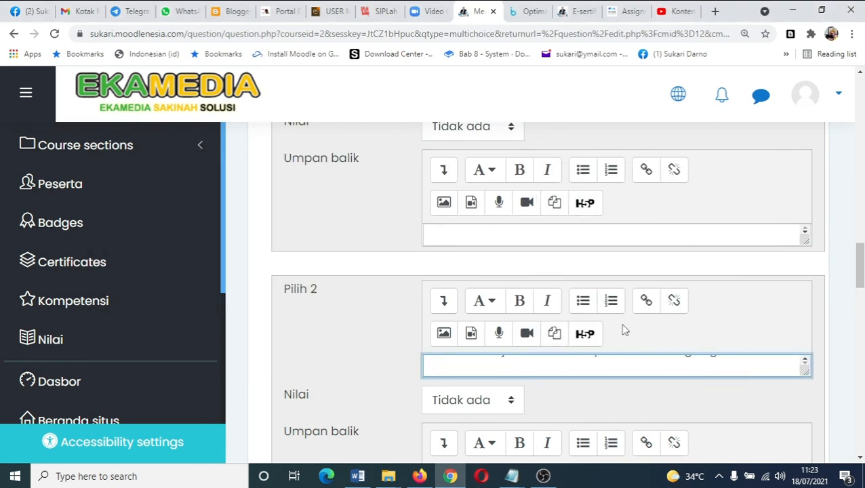
# - Copy option C, 'Manajemen Object-Oriented Dynamic Learning Environment', from Notepad into the Pilih 3 answer field
pyautogui.scroll(2, 608, 357)
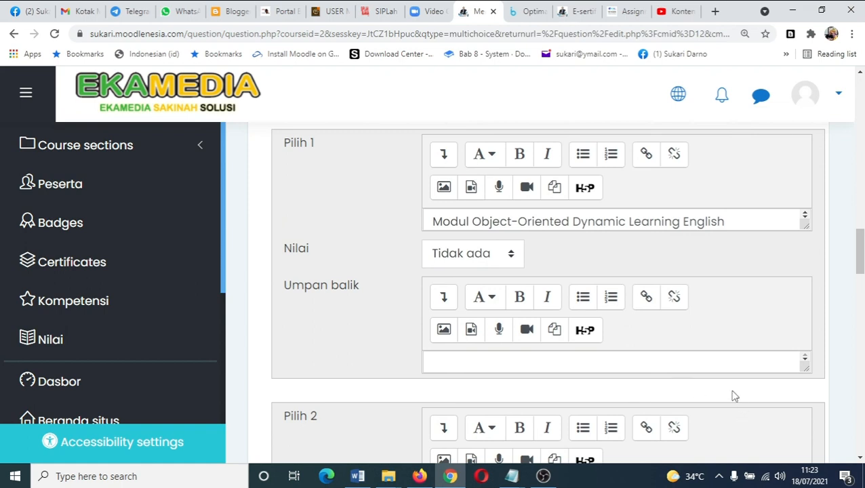
pyautogui.scroll(-1, 726, 398)
pyautogui.scroll(1, 736, 428)
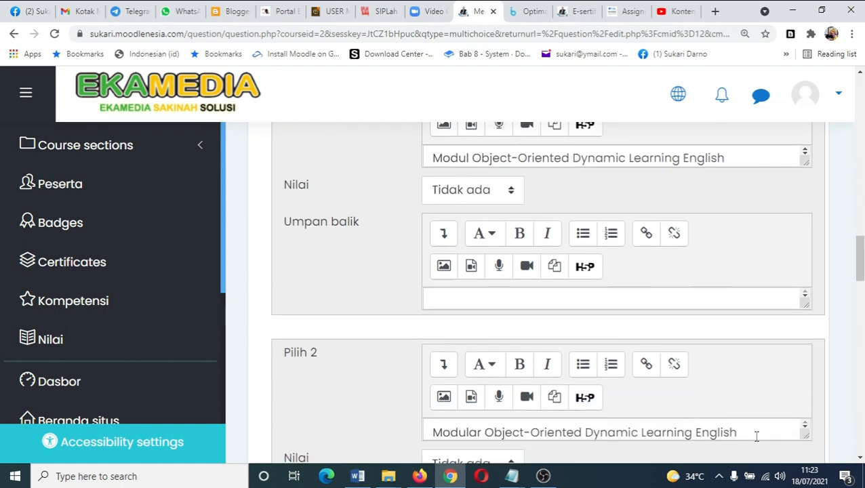
pyautogui.scroll(-5, 752, 376)
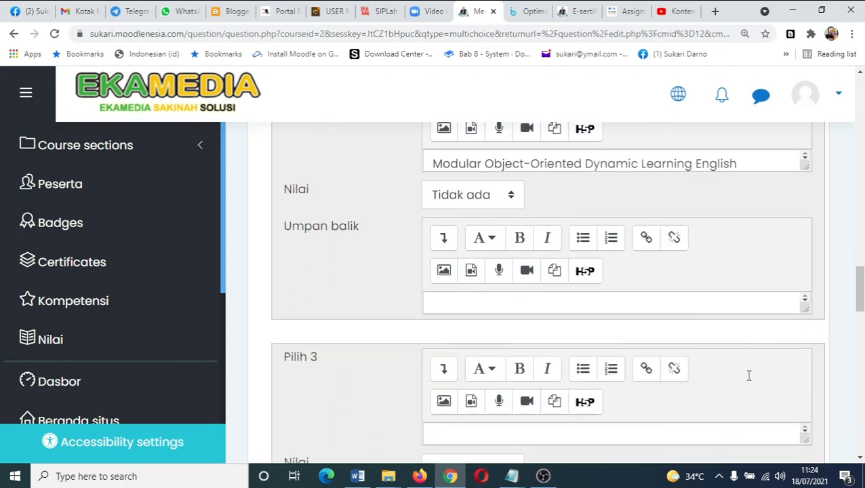
pyautogui.click(593, 390)
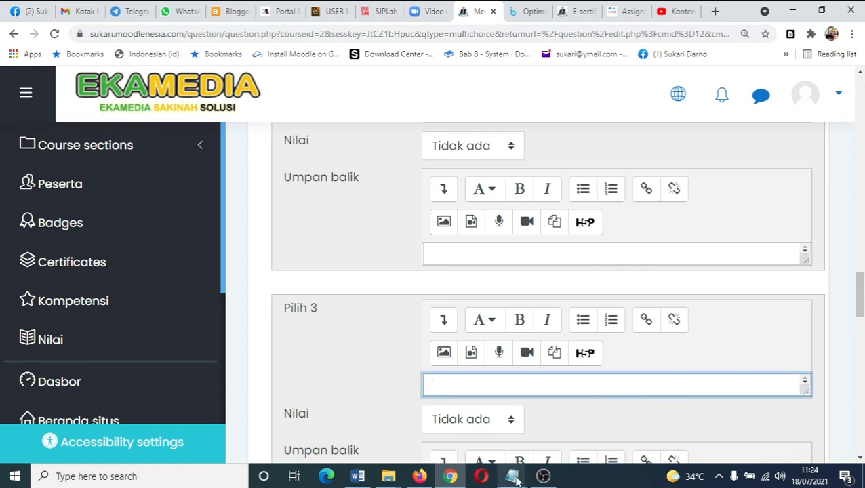
pyautogui.moveTo(512, 476)
pyautogui.click(580, 433)
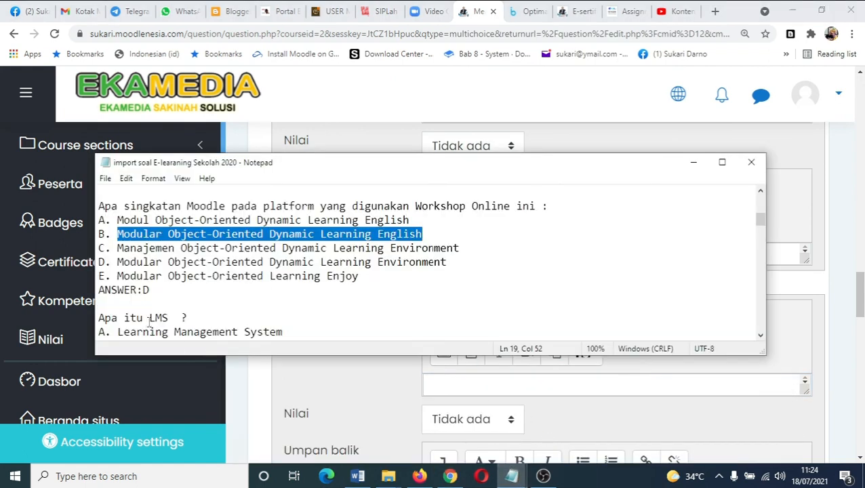
pyautogui.moveTo(119, 251); pyautogui.dragTo(460, 250)
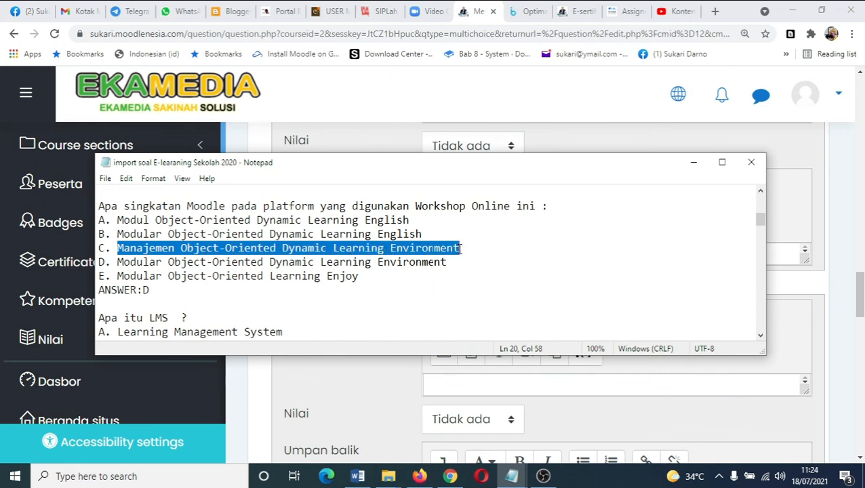
pyautogui.rightClick(456, 248)
pyautogui.click(485, 286)
pyautogui.click(481, 389)
pyautogui.rightClick(481, 388)
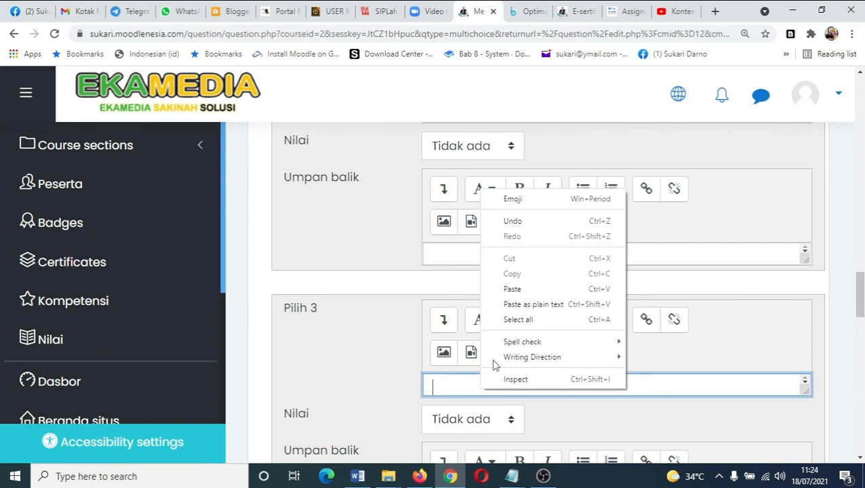
pyautogui.click(513, 298)
# - Copy option D, 'Modular Object-Oriented Dynamic Learning Environment', from Notepad into the Pilih 4 answer field
pyautogui.click(511, 476)
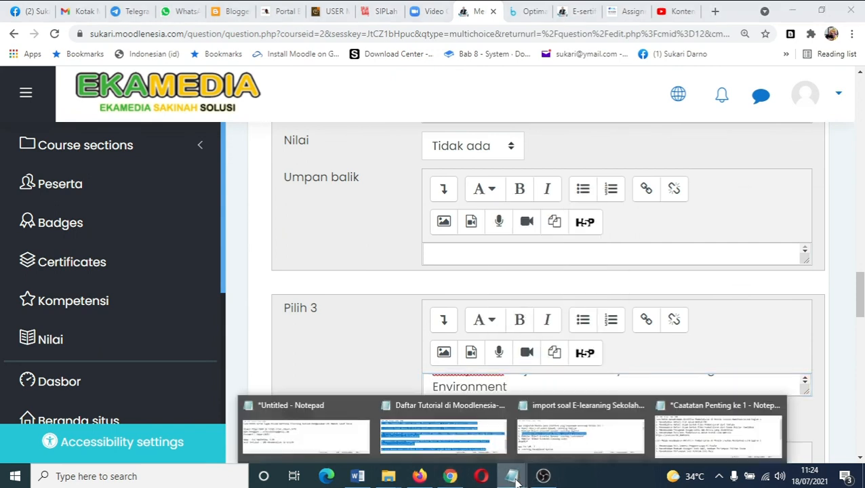
pyautogui.click(545, 449)
pyautogui.moveTo(117, 262); pyautogui.dragTo(353, 261)
pyautogui.moveTo(419, 256); pyautogui.dragTo(450, 262)
pyautogui.rightClick(425, 256)
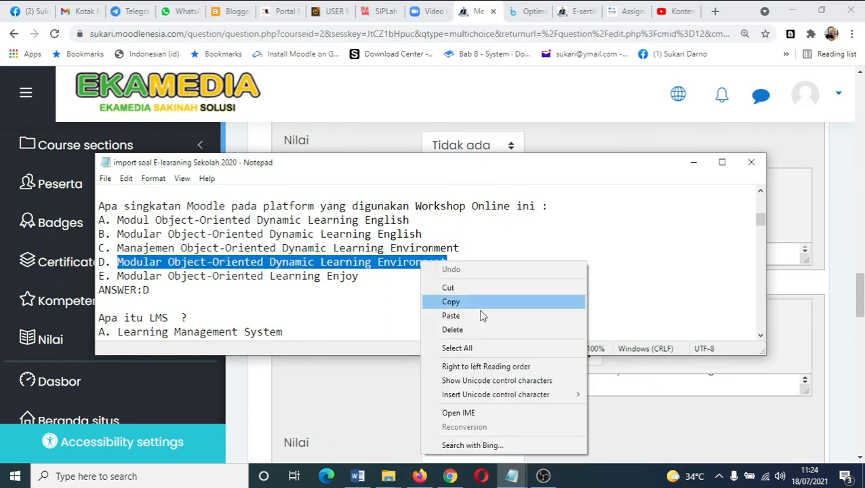
pyautogui.click(470, 301)
pyautogui.scroll(-3, 530, 394)
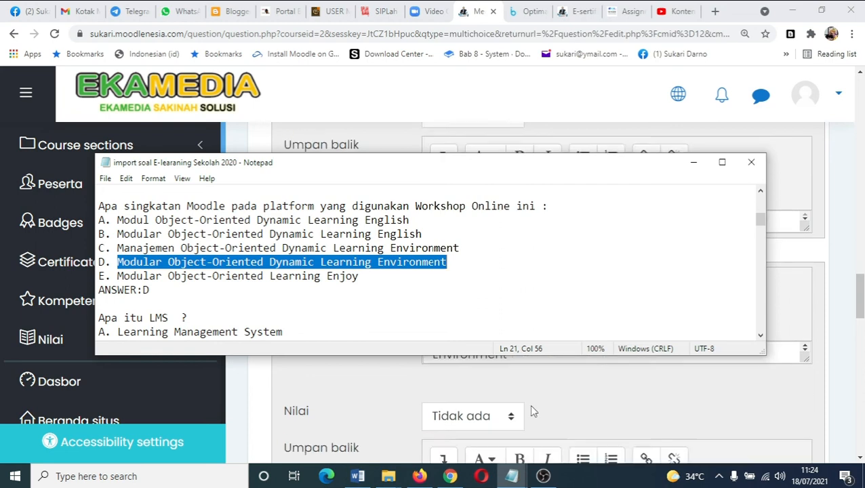
pyautogui.scroll(-3, 520, 424)
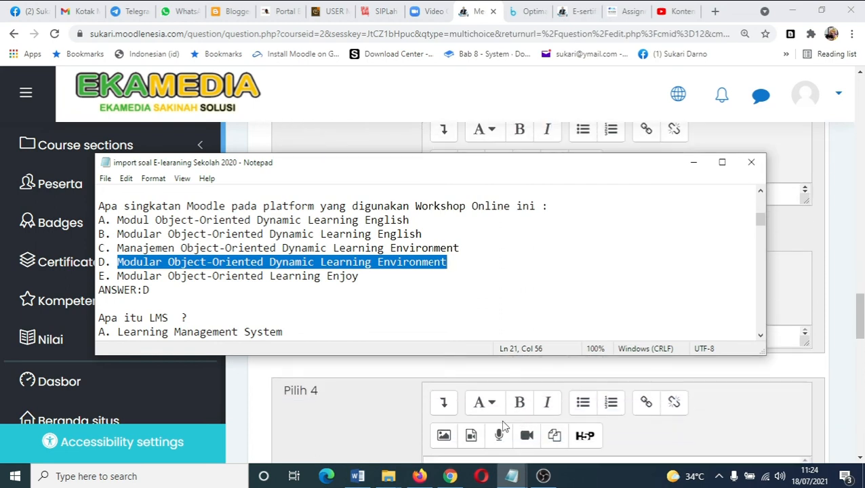
pyautogui.click(490, 409)
pyautogui.rightClick(488, 407)
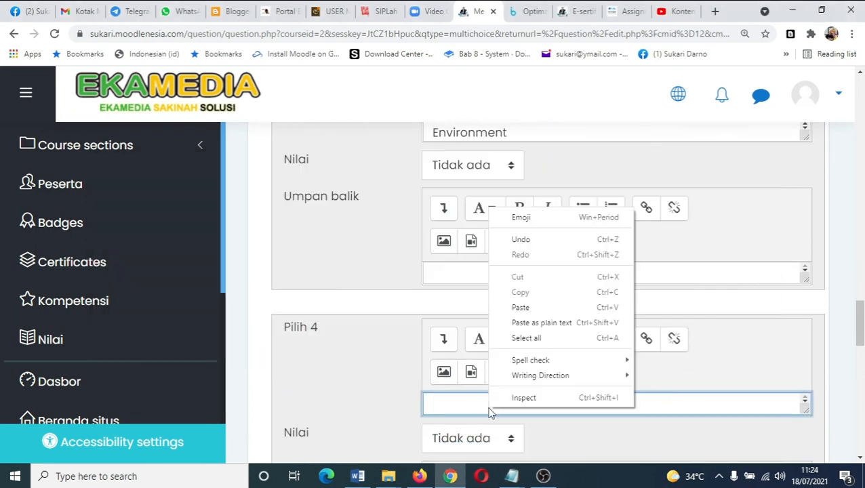
pyautogui.click(527, 313)
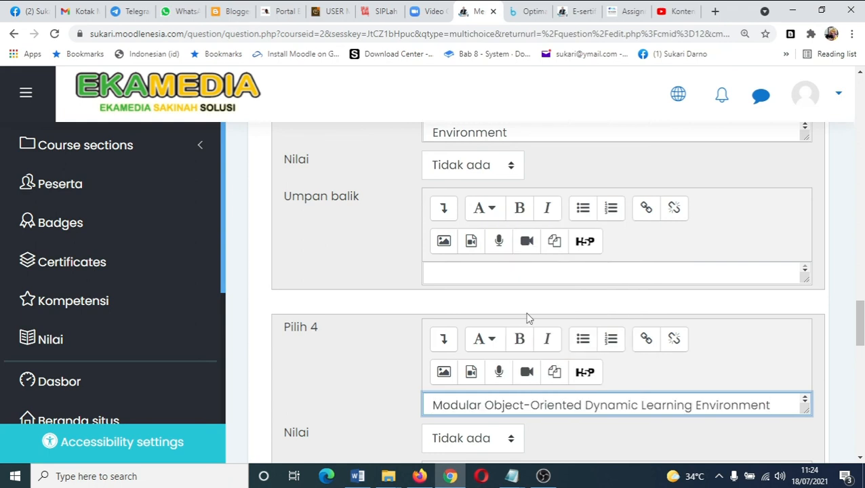
# - Set the grade of Pilih 4 to 100% to mark it as the correct answer
pyautogui.click(513, 441)
pyautogui.scroll(1, 465, 108)
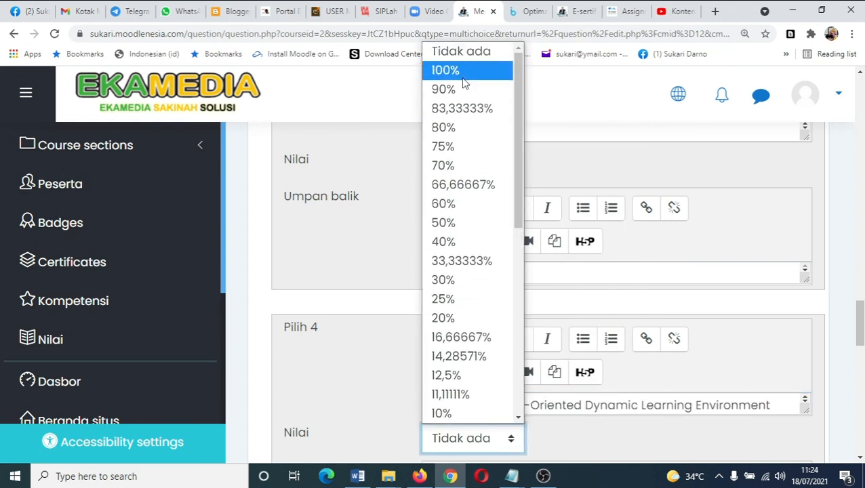
pyautogui.click(464, 83)
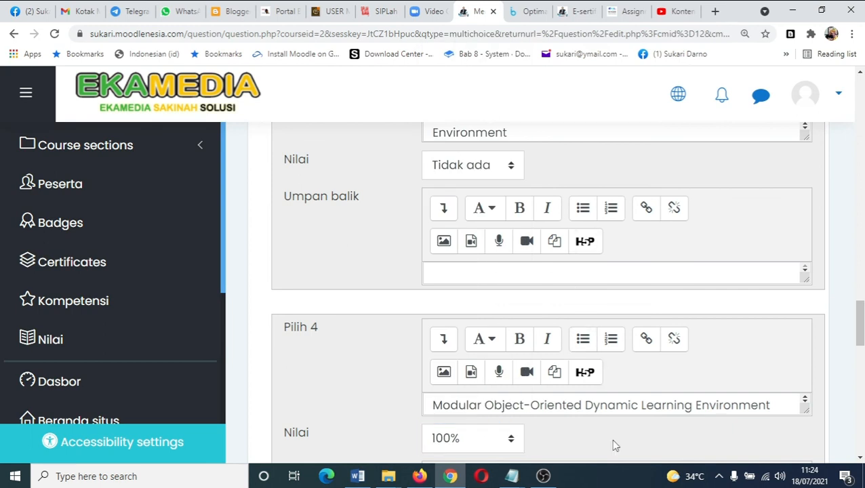
# - Copy option E, 'Modular Object-Oriented Learning Enjoy', from Notepad into the Pilih 5 answer field
pyautogui.scroll(-4, 612, 445)
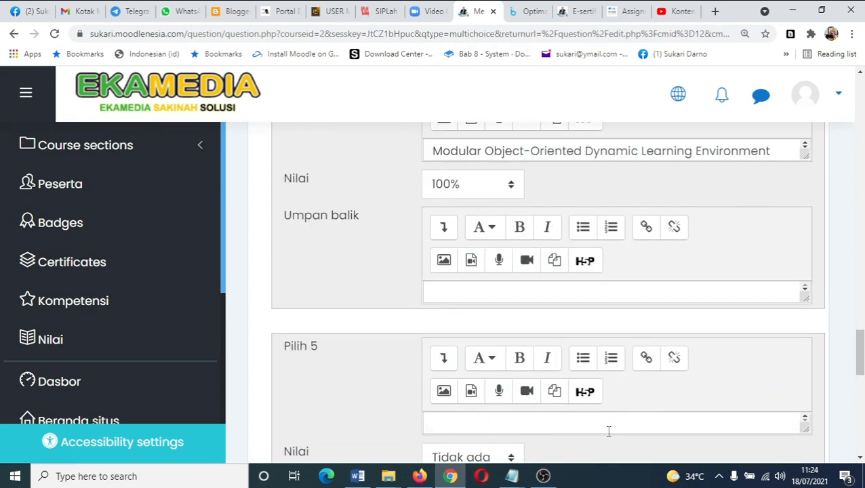
pyautogui.click(511, 426)
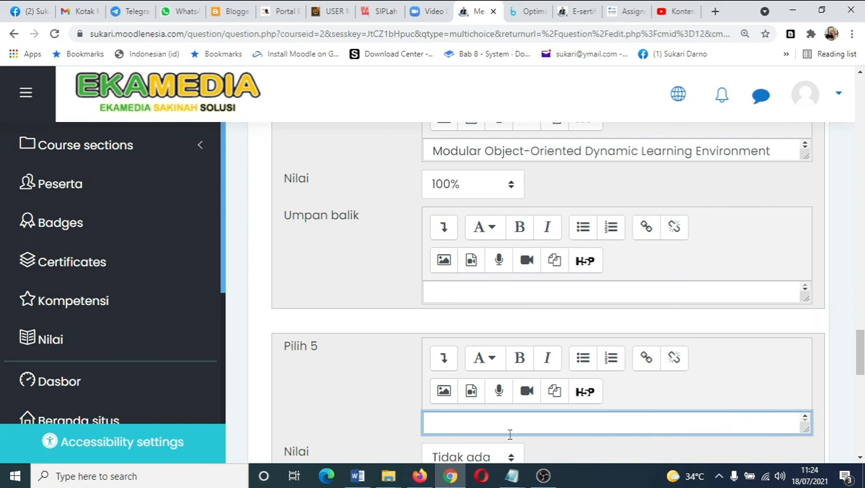
pyautogui.moveTo(512, 475)
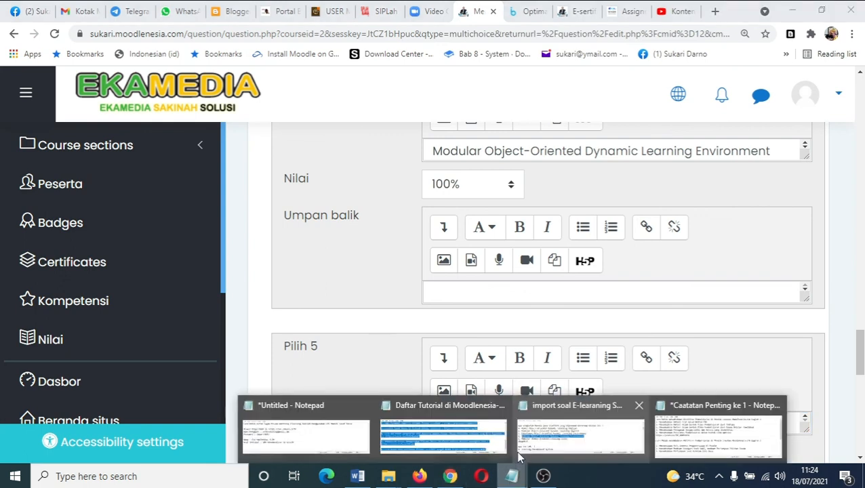
pyautogui.click(538, 441)
pyautogui.moveTo(118, 276); pyautogui.dragTo(358, 284)
pyautogui.hotkey('ctrl', 'c')
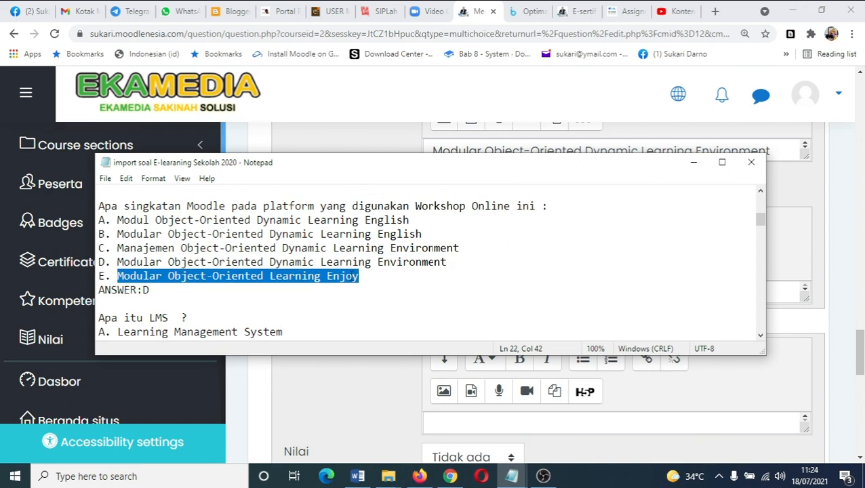
pyautogui.rightClick(349, 277)
pyautogui.click(380, 123)
pyautogui.click(509, 474)
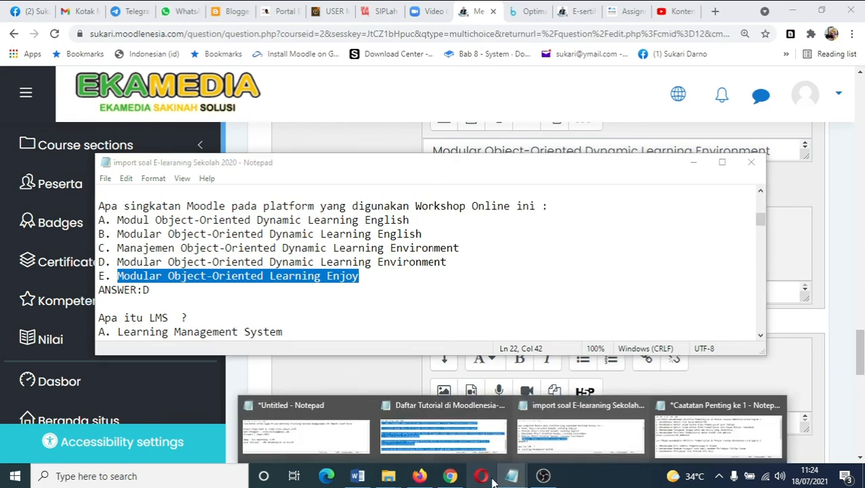
pyautogui.click(450, 476)
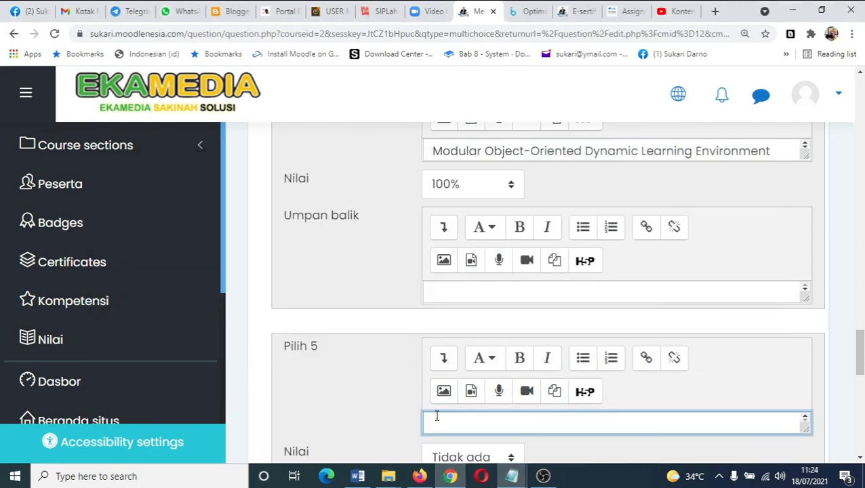
pyautogui.rightClick(434, 419)
pyautogui.click(482, 315)
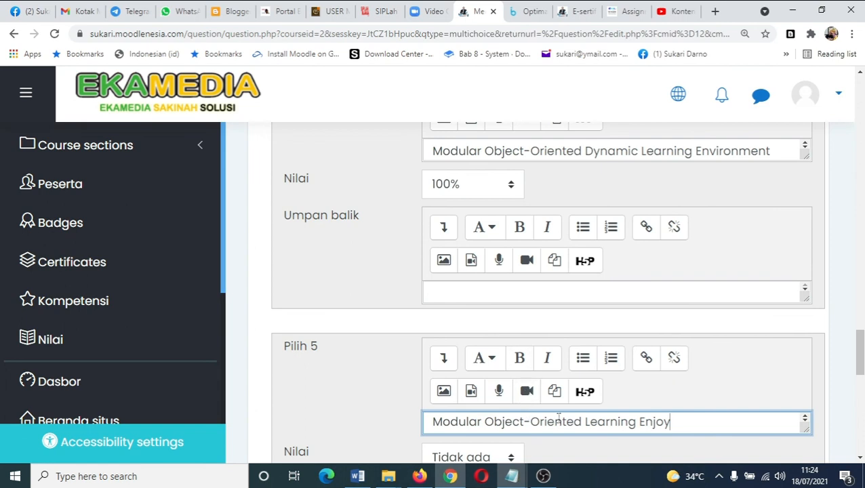
# - Save the multiple-choice question
pyautogui.scroll(-5, 568, 412)
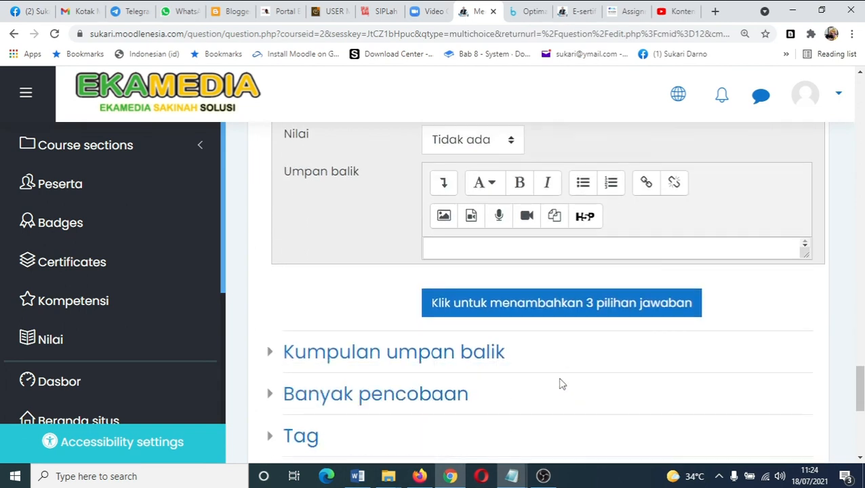
pyautogui.scroll(-4, 485, 349)
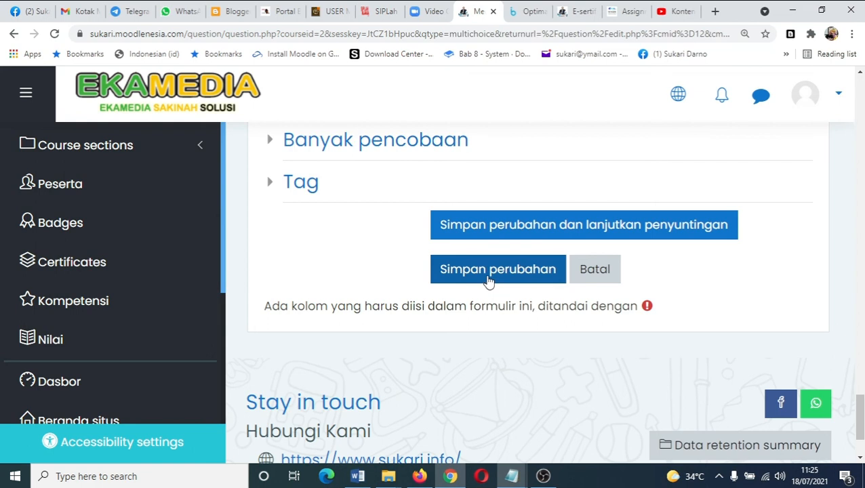
pyautogui.click(488, 275)
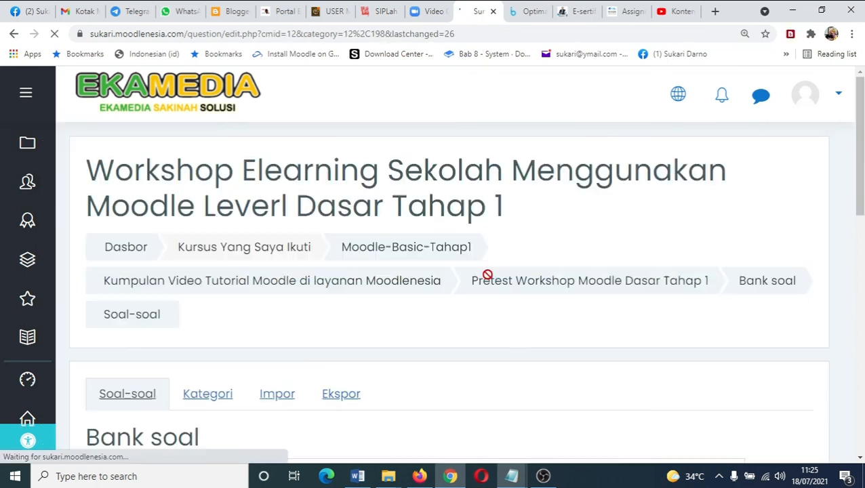
# - Open the question bank's category list to choose which category's questions to show
pyautogui.scroll(-2, 480, 382)
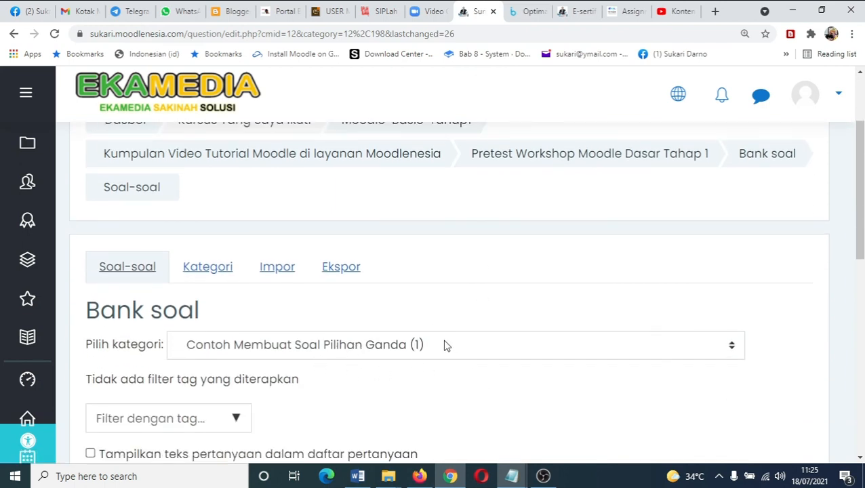
pyautogui.click(495, 353)
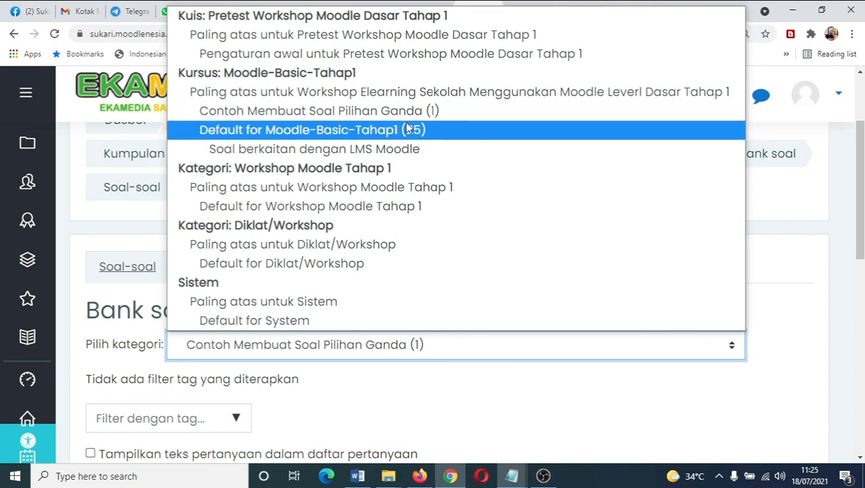
pyautogui.click(754, 224)
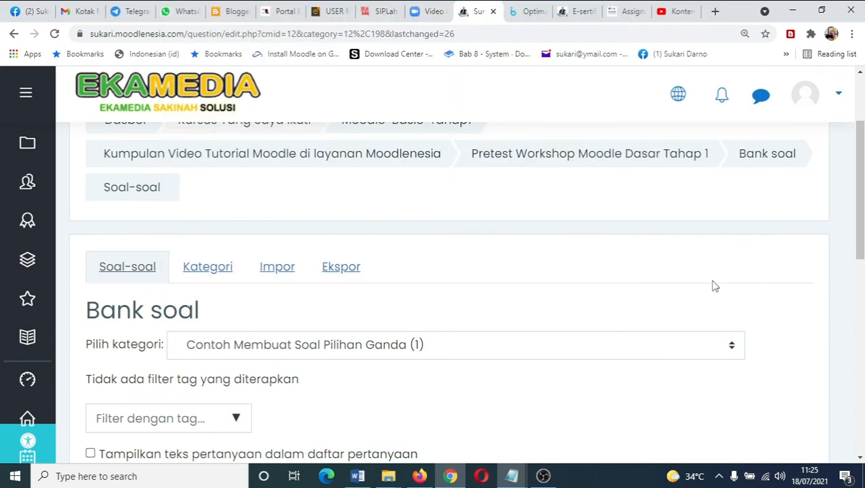
pyautogui.scroll(1, 656, 295)
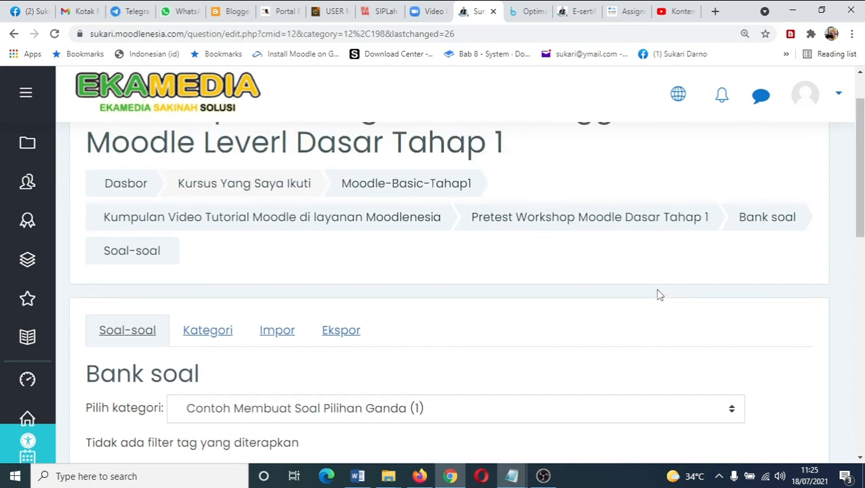
pyautogui.scroll(1, 656, 296)
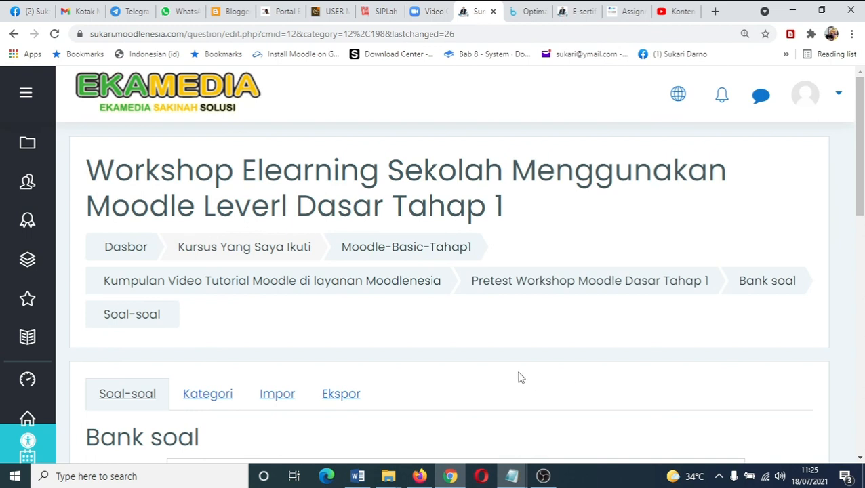
pyautogui.scroll(-3, 475, 350)
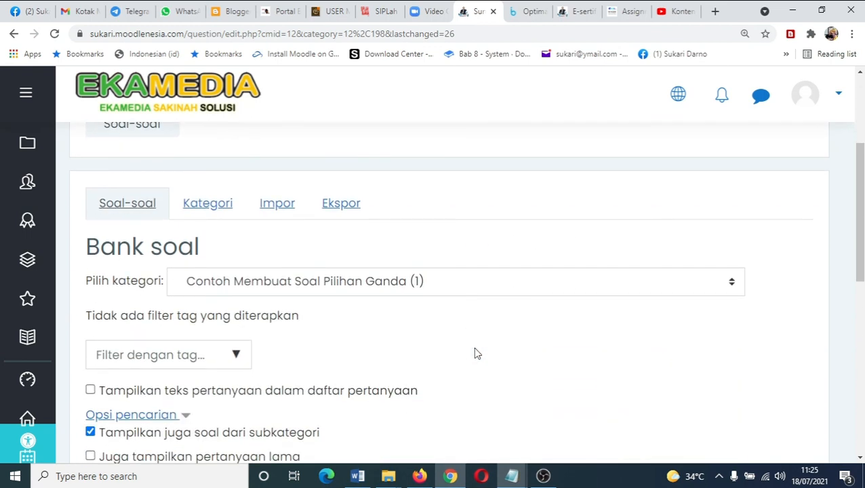
pyautogui.scroll(-1, 474, 349)
pyautogui.click(500, 229)
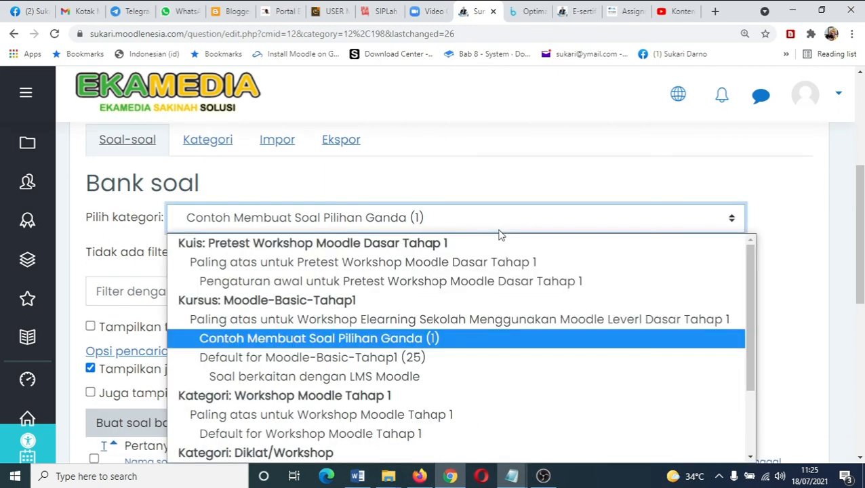